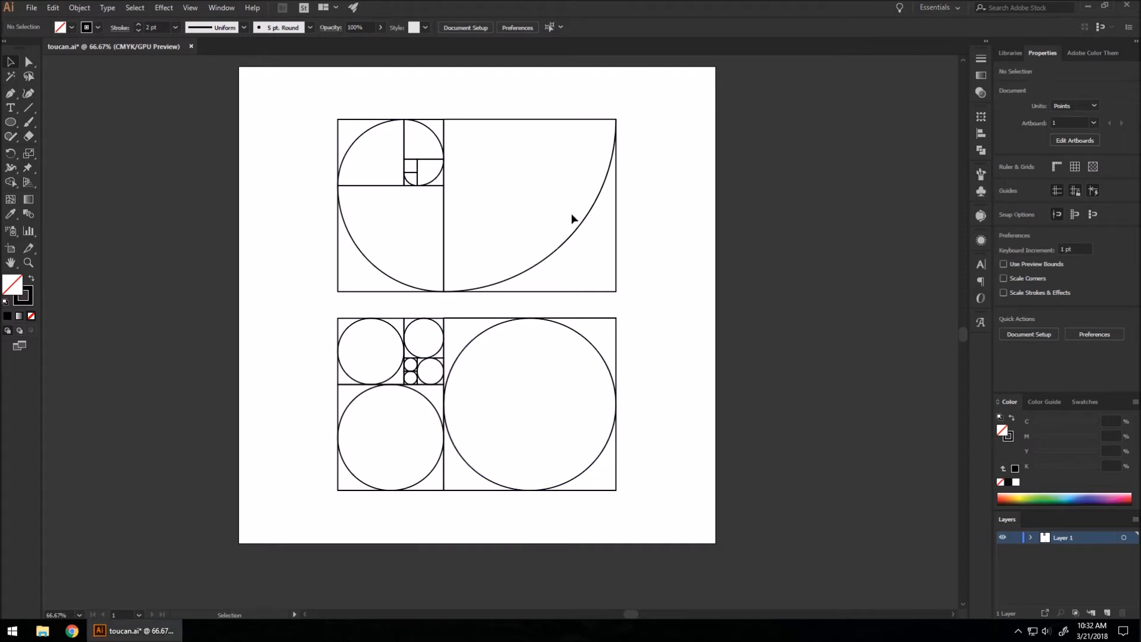
Step: Delete the spiral drawing and move the remaining golden-ratio circle grid to the top of the artboard
mouse_move(635, 239)
mouse_down()
mouse_move(285, 102)
mouse_move(291, 92)
mouse_up()
key(Delete)
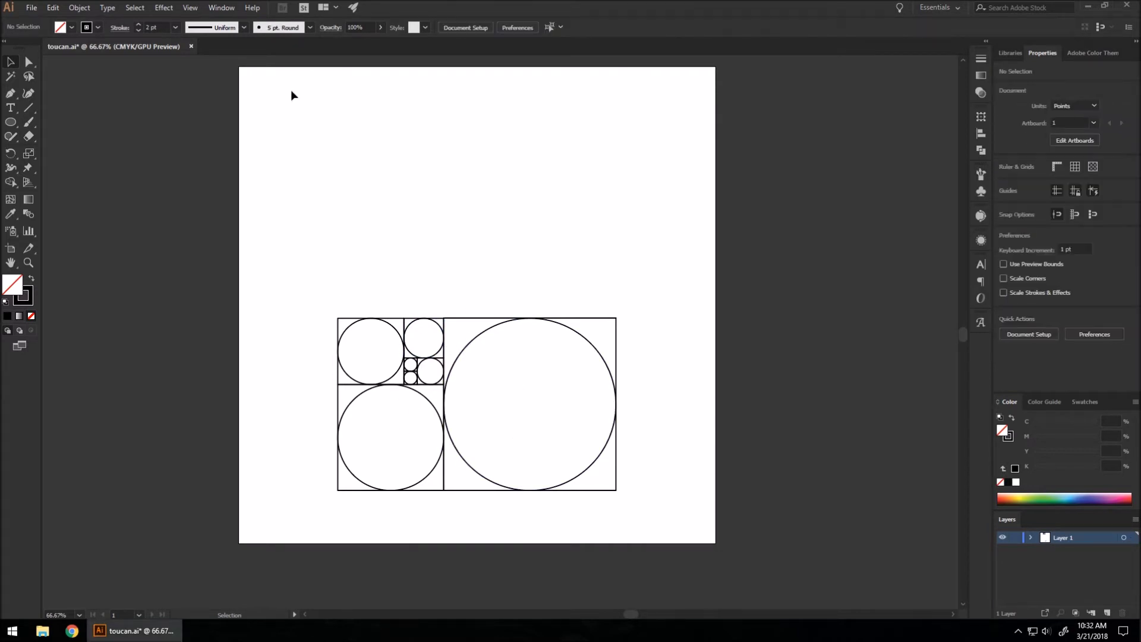
drag(306, 285, 630, 507)
drag(597, 460, 612, 220)
click(624, 316)
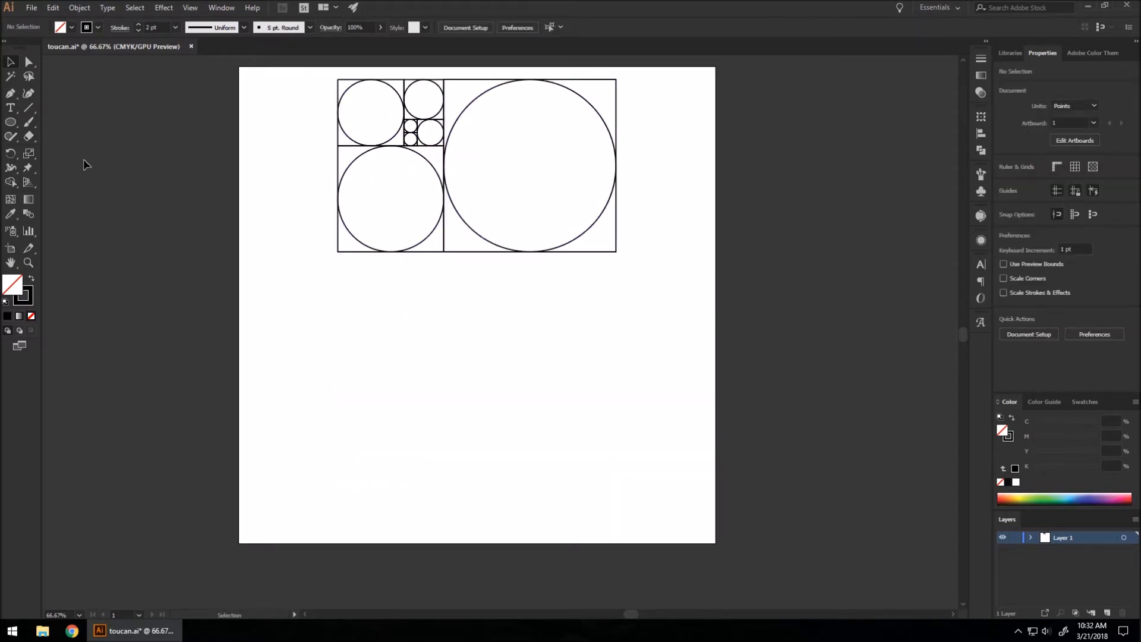
click(15, 123)
scroll(399, 430, up, 2)
Step: Draw a 65.333 pt square in empty space and Alt-drag an identical copy directly beneath it
drag(10, 122, 65, 119)
drag(171, 161, 230, 219)
click(9, 61)
drag(216, 170, 222, 216)
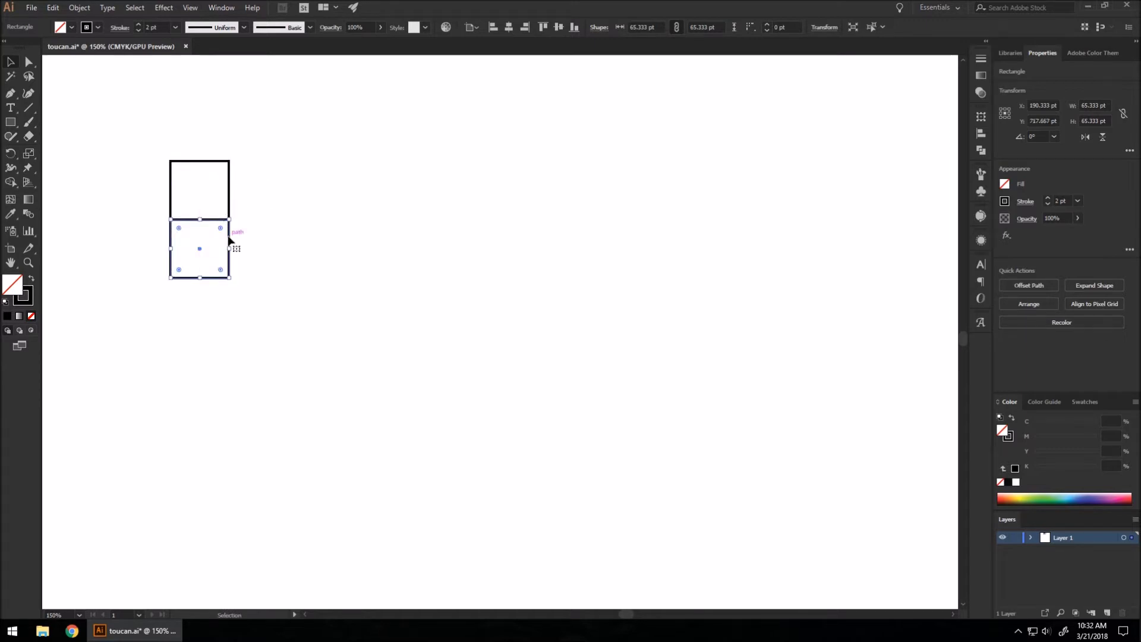
drag(13, 120, 58, 149)
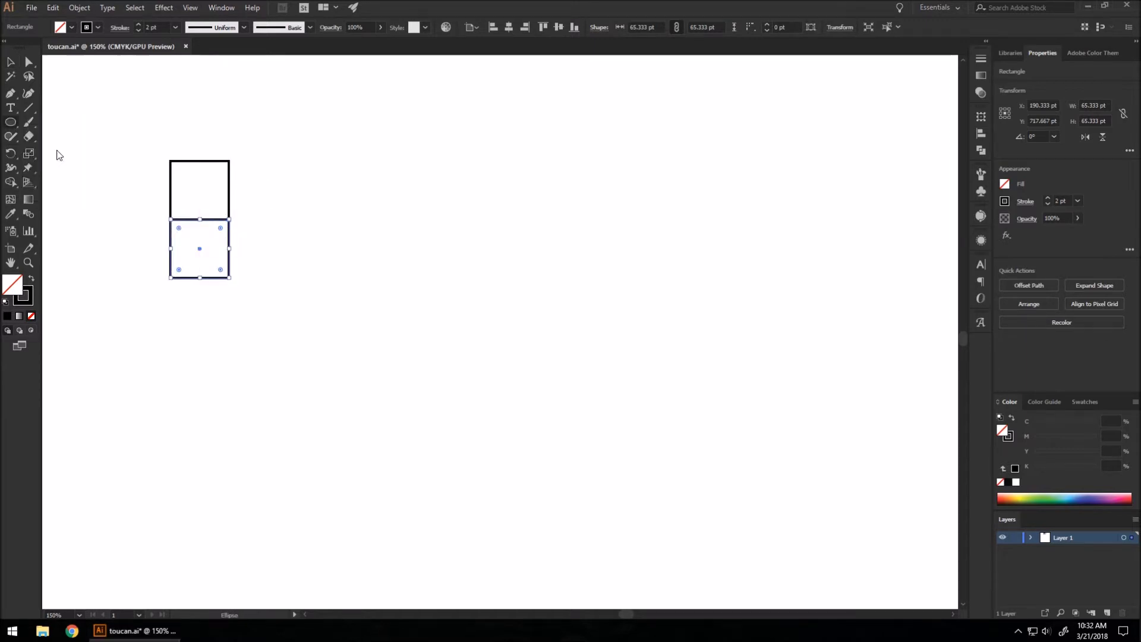
Step: Draw a 65.333 pt circle filling the lower square
key(ctrl+shift+a)
drag(171, 220, 229, 277)
click(10, 61)
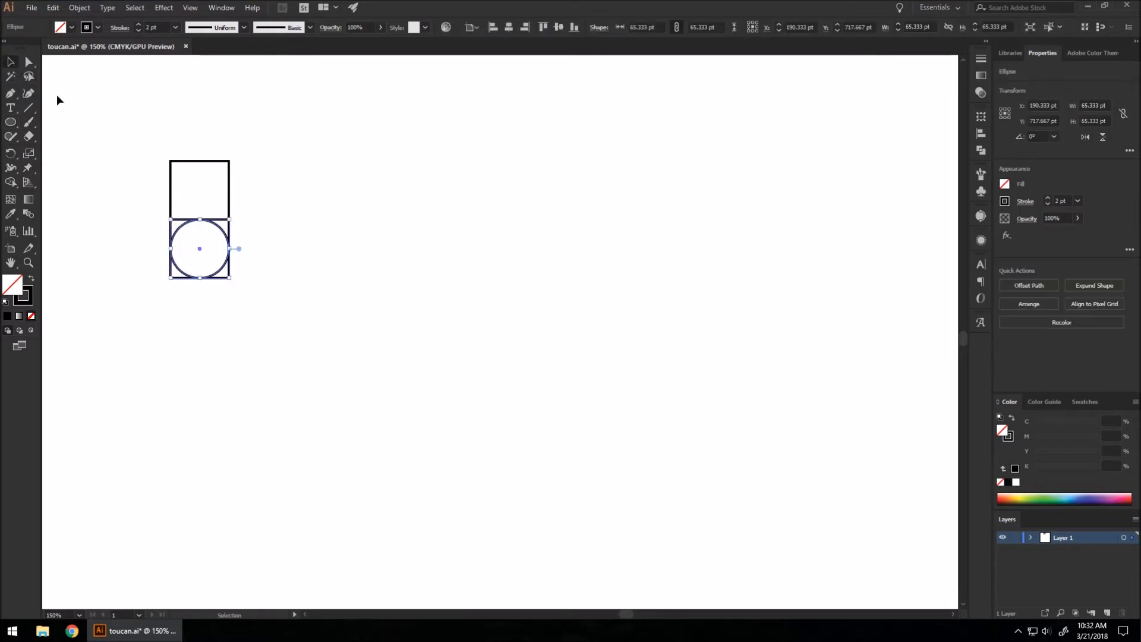
Step: Copy the circle one square-width right and scale it up to 130.67 pt
drag(230, 260, 282, 268)
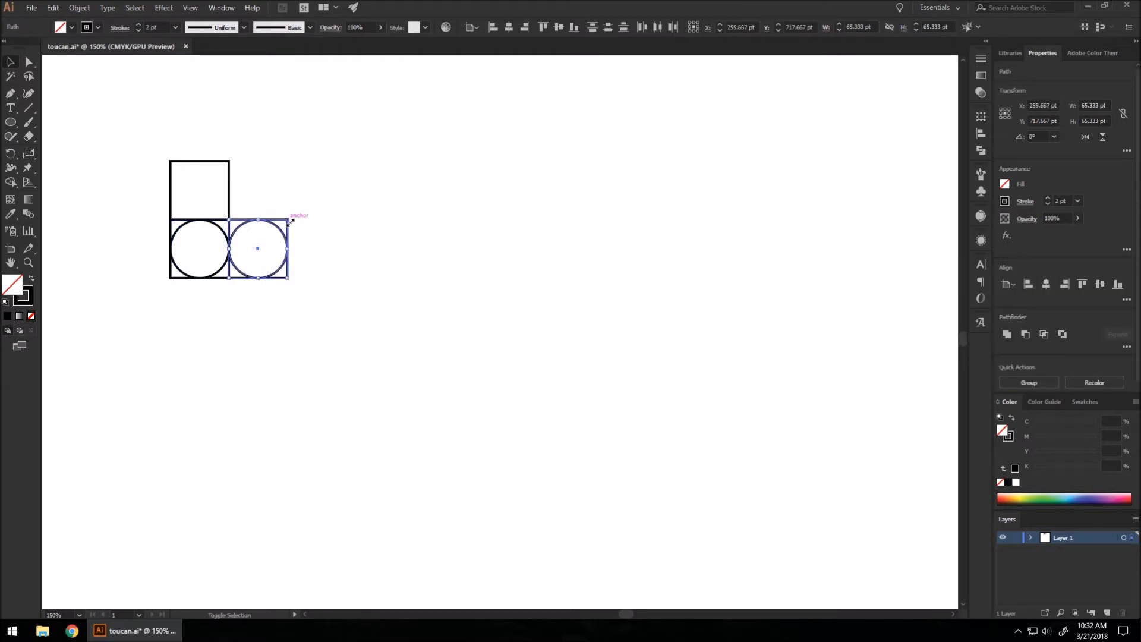
drag(288, 219, 348, 163)
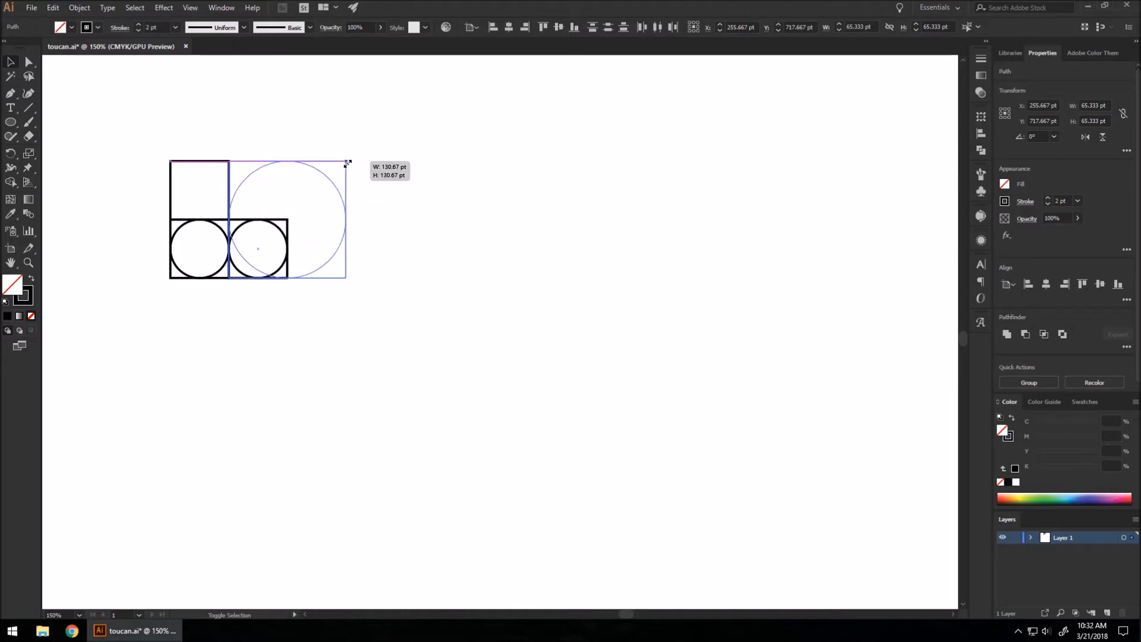
drag(348, 163, 348, 163)
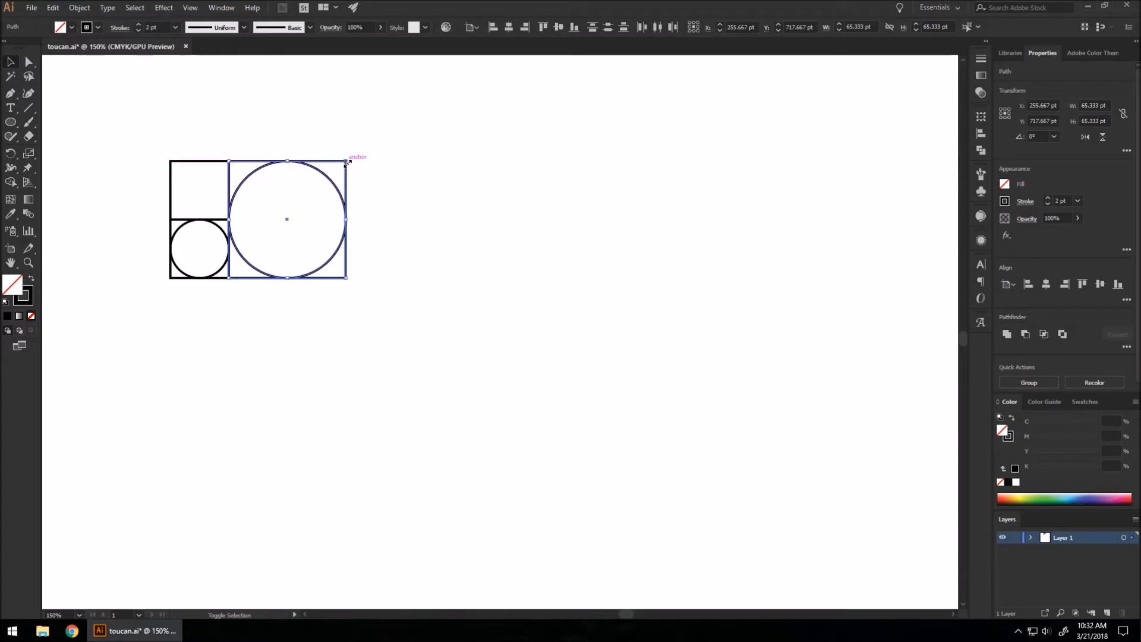
key(ctrl+minus)
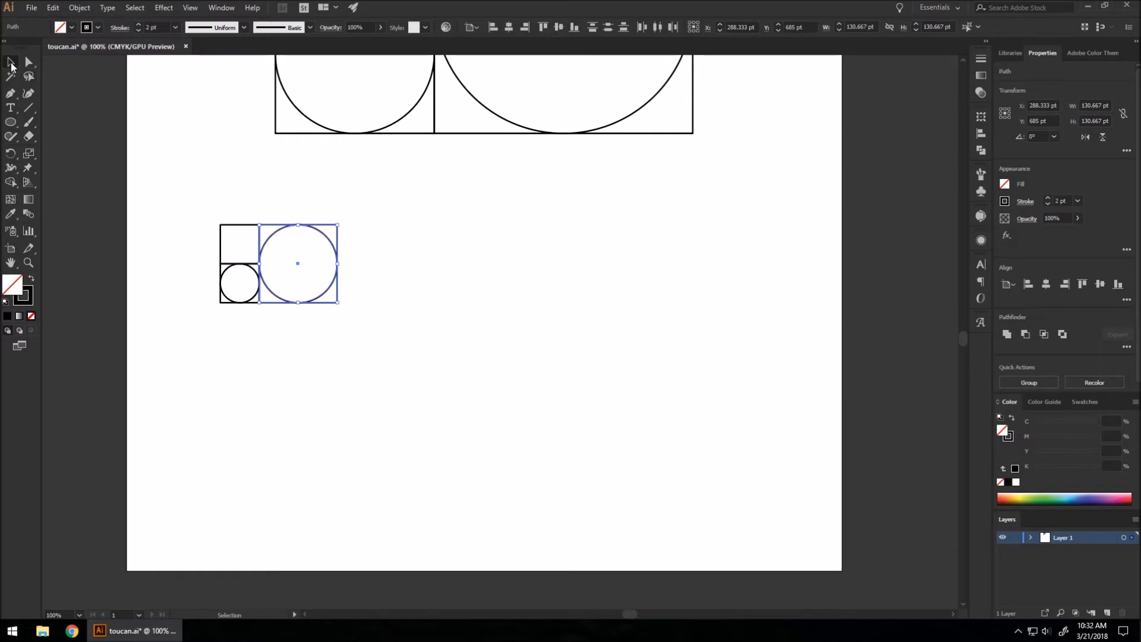
Step: Move the square and both circles down and right on the artboard
drag(194, 204, 386, 351)
drag(329, 288, 541, 436)
click(542, 437)
Step: Duplicate the 130.667 pt circle straight up, stacking the copy directly above it
drag(490, 344, 569, 433)
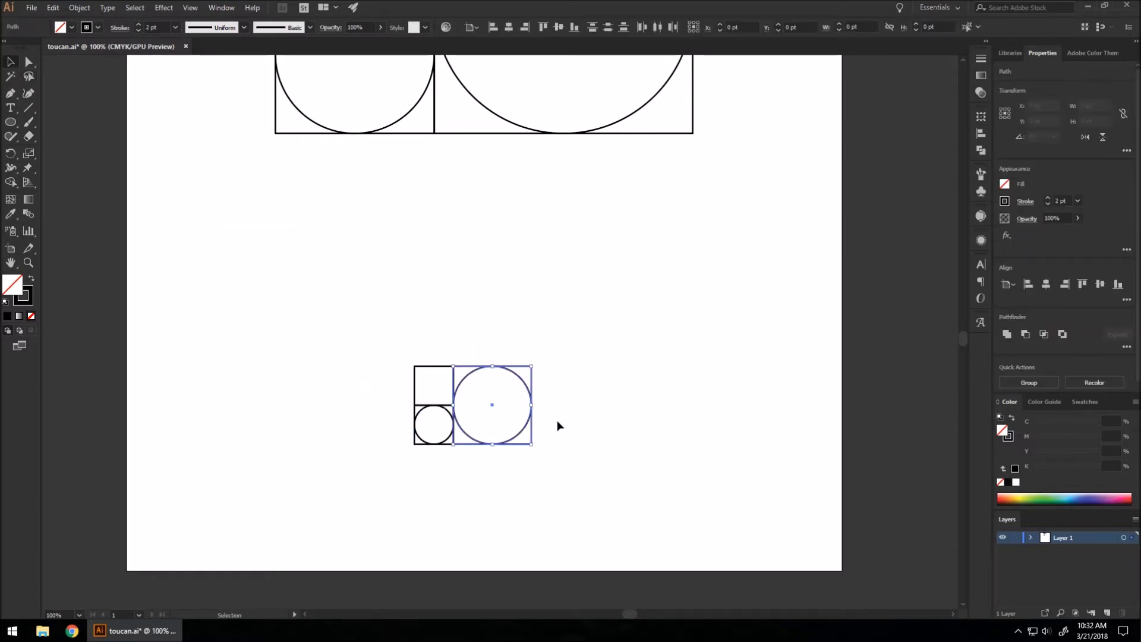
drag(526, 389, 526, 308)
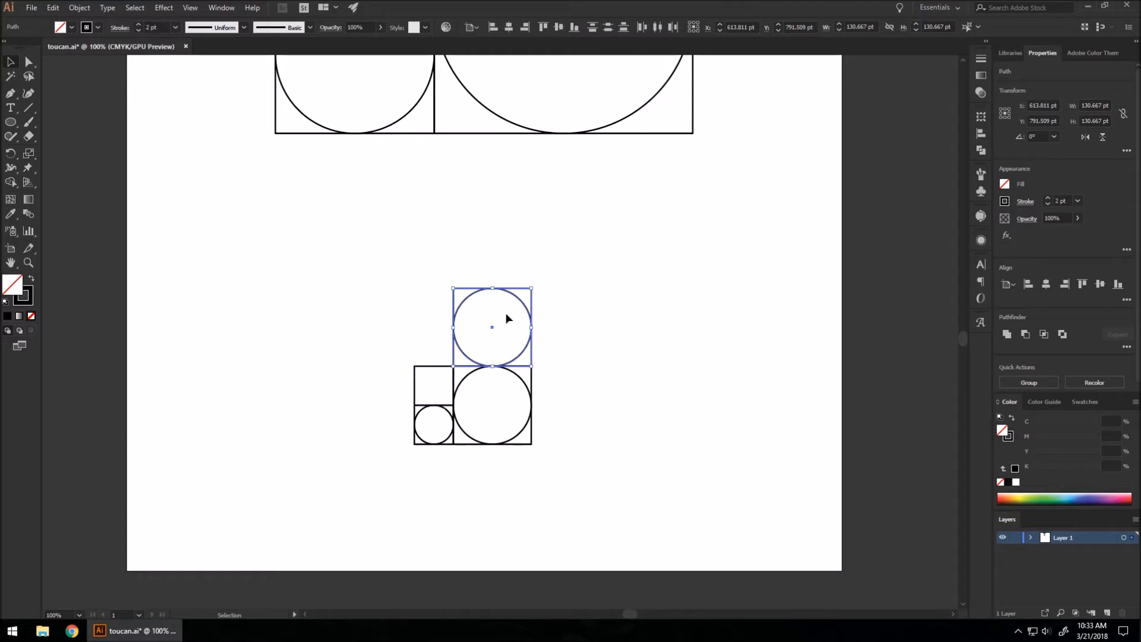
scroll(478, 312, down, 1)
scroll(466, 310, up, 1)
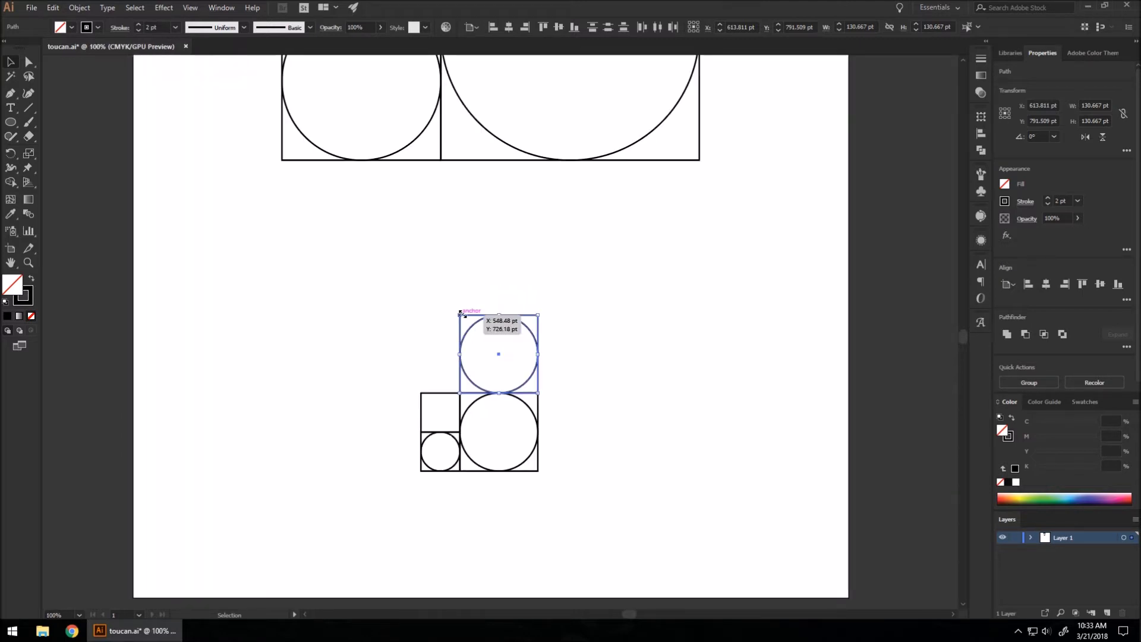
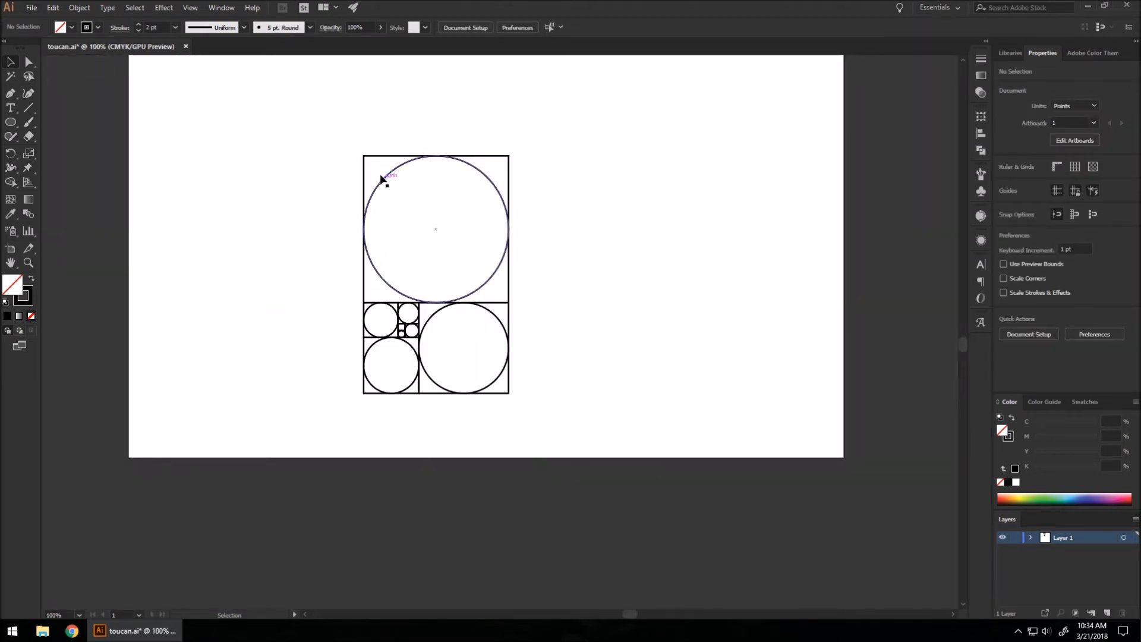
Step: Select the whole golden-ratio circle grid and Alt-drag a copy below it
drag(369, 159, 569, 437)
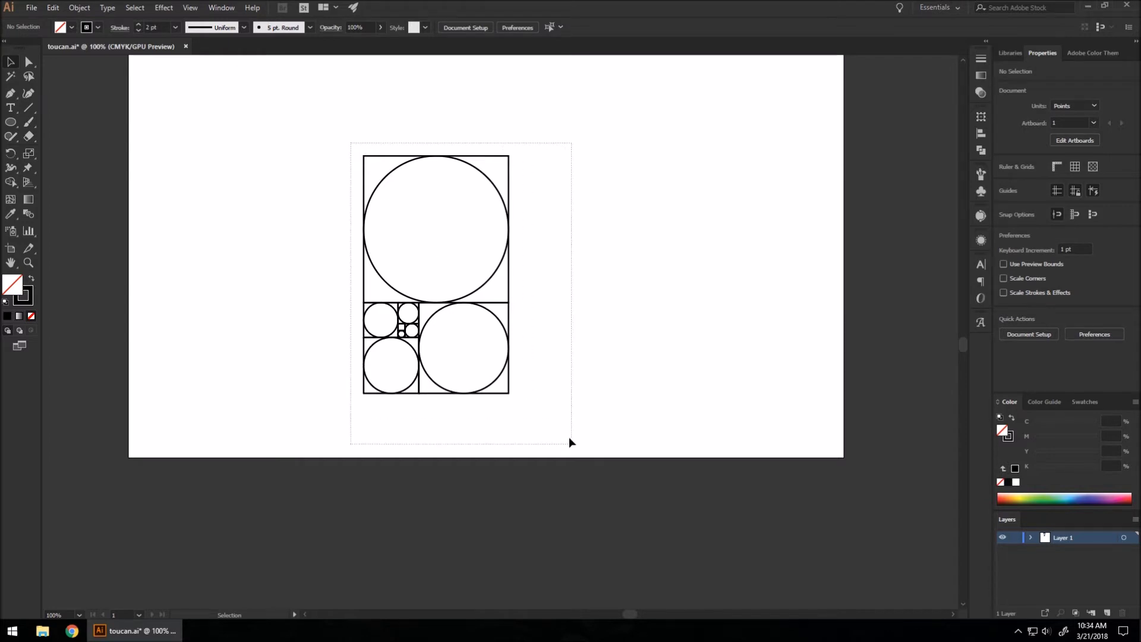
scroll(484, 298, down, 2)
drag(484, 298, 507, 217)
Step: Copy the grid onto the pasteboard left of the artboard
click(374, 200)
drag(374, 201, 535, 318)
drag(494, 231, 182, 191)
click(422, 204)
Step: Scale up the lower circle grid with its corner handle
scroll(420, 216, up, 1)
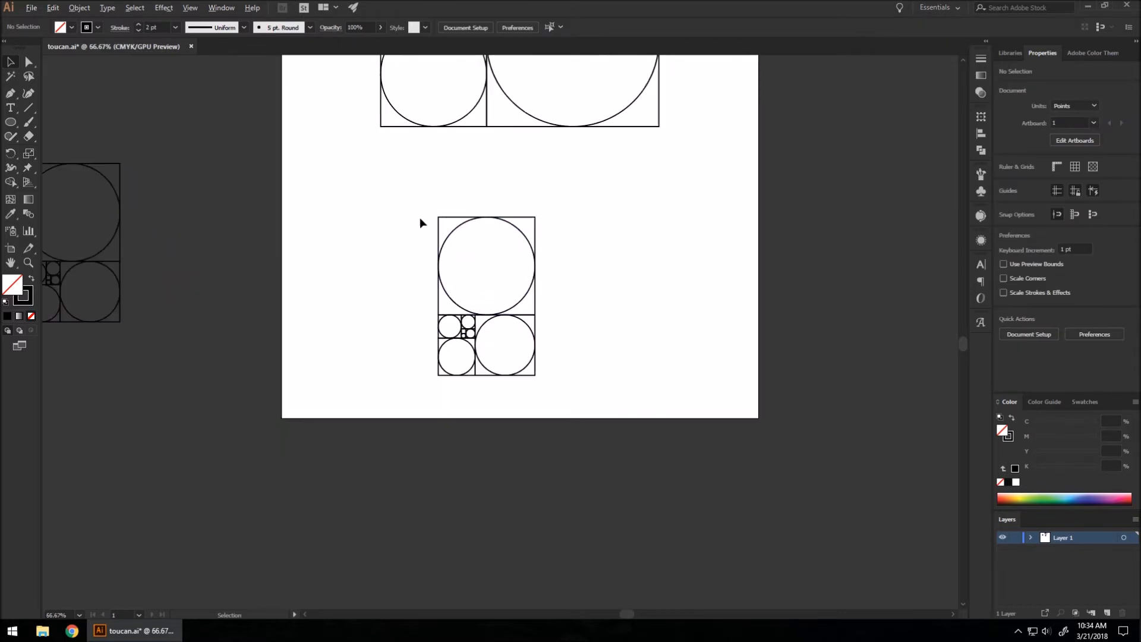
drag(425, 196, 570, 316)
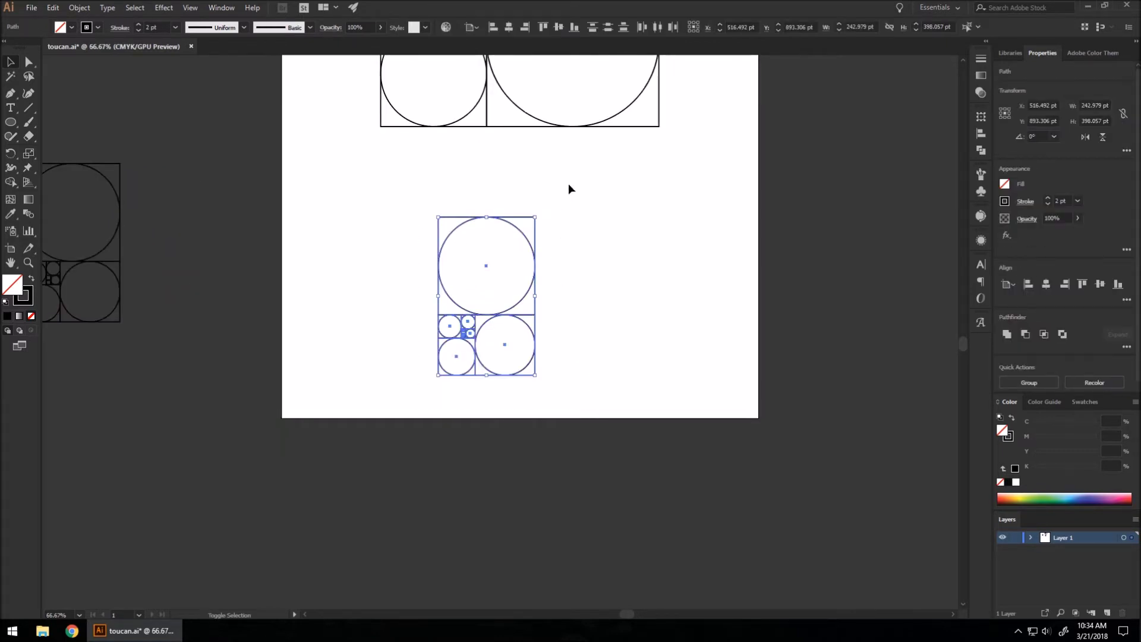
drag(535, 217, 566, 161)
click(605, 188)
Step: Try deleting the top circle grid, then undo the deletion
scroll(550, 374, down, 2)
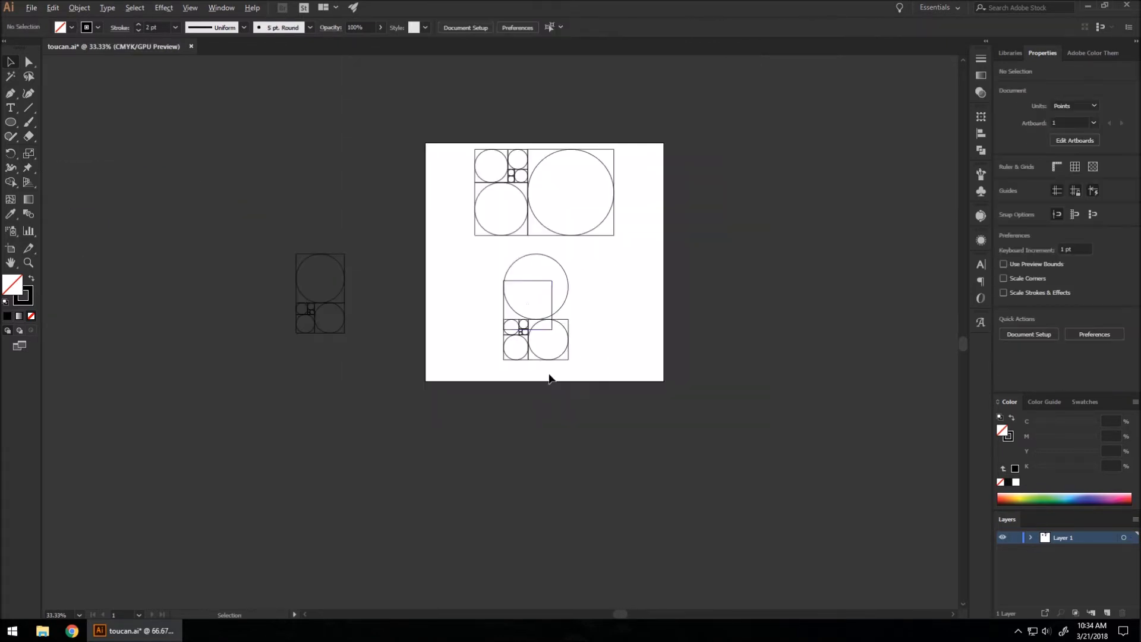
scroll(551, 374, up, 1)
drag(540, 205, 657, 272)
key(Delete)
key(a)
key(ctrl+z)
key(v)
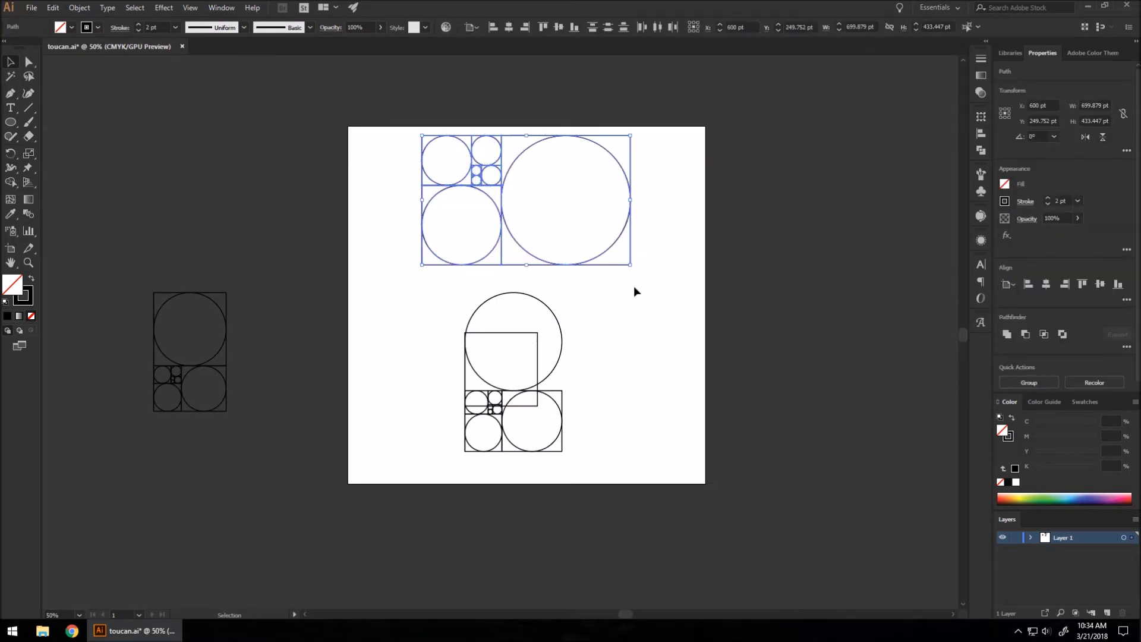
key(Delete)
key(ctrl+z)
key(ctrl+z)
key(ctrl+z)
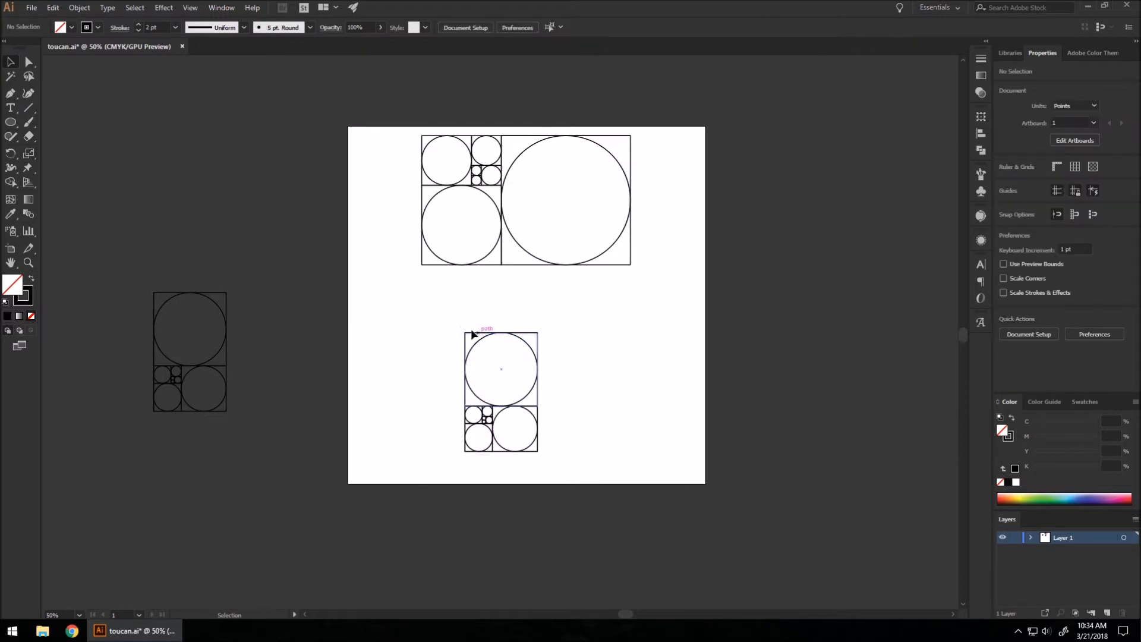
Step: Delete the top circle grid
drag(530, 440, 587, 494)
click(658, 302)
drag(625, 283, 385, 101)
key(Delete)
Step: Scale up the lower circle grid on the artboard
drag(443, 310, 596, 497)
drag(538, 333, 690, 172)
click(676, 190)
Step: Delete the large square frames: top, lower-right, bottom, top-left and top-middle
click(617, 171)
key(Delete)
click(632, 344)
key(Delete)
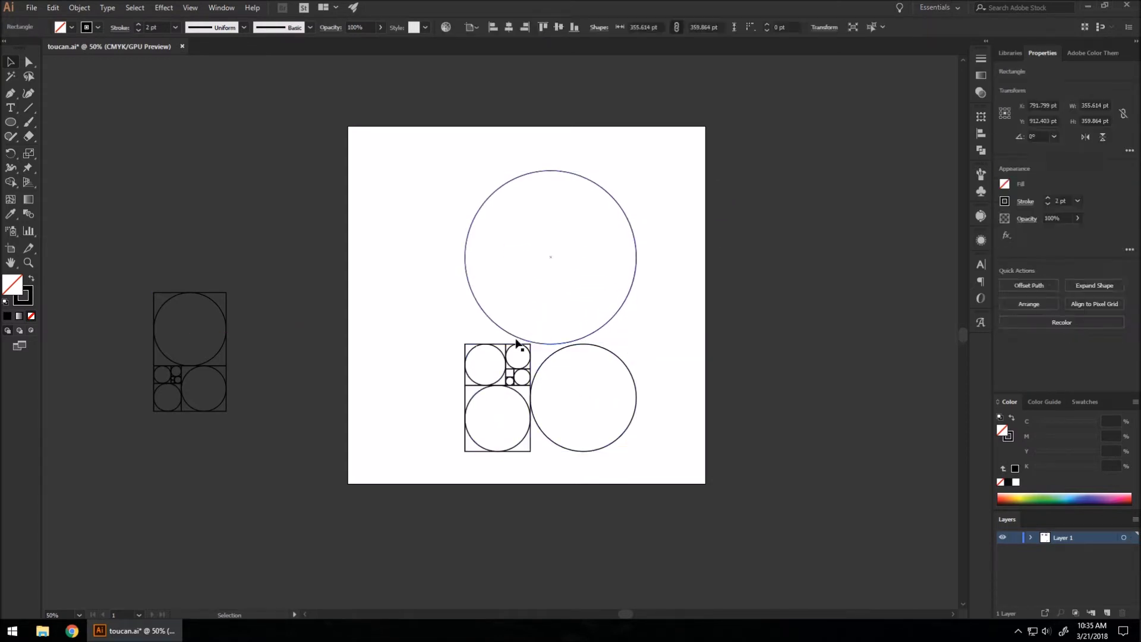
scroll(469, 387, up, 2)
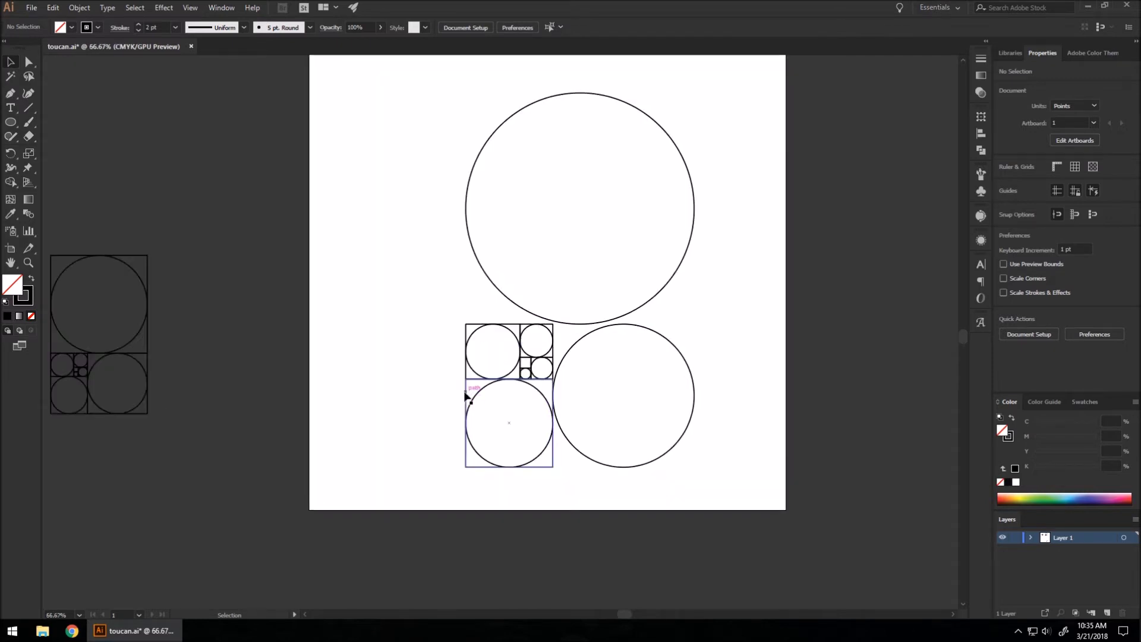
click(468, 393)
key(Delete)
click(473, 290)
key(Delete)
click(553, 294)
key(Delete)
Step: Delete the remaining small squares around the smallest circles
click(553, 346)
key(Delete)
click(566, 361)
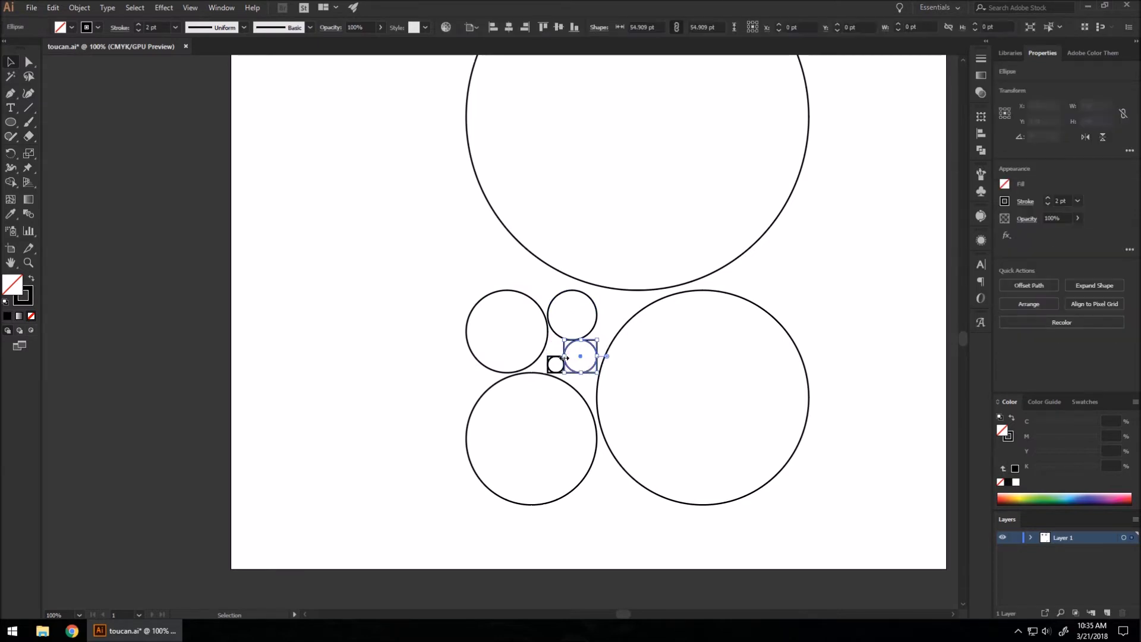
key(Delete)
click(563, 343)
key(Delete)
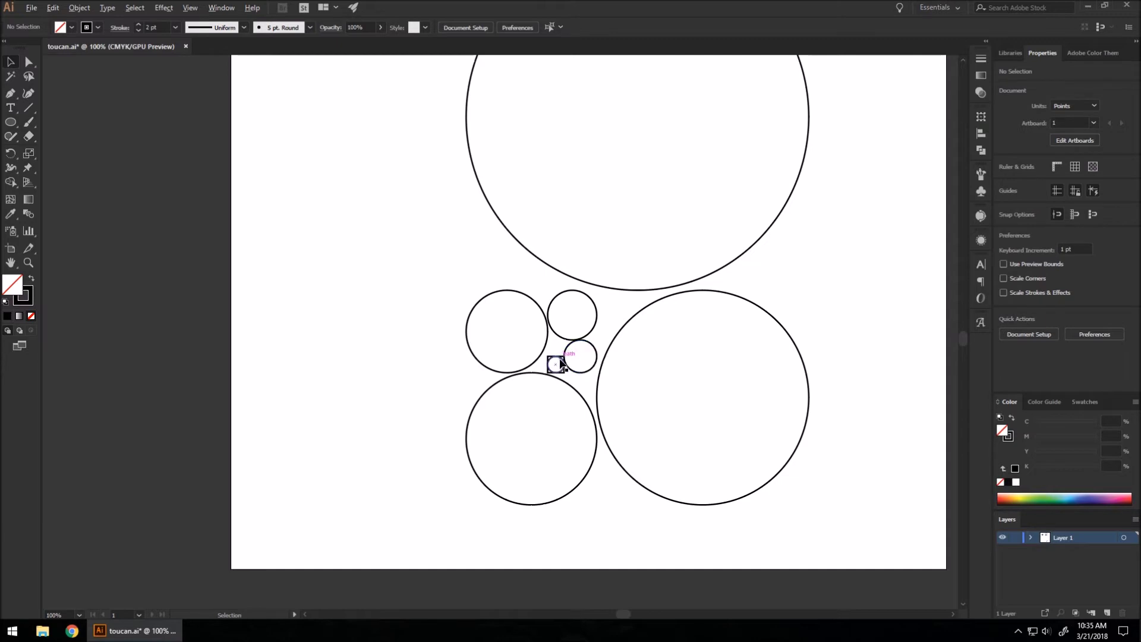
scroll(564, 363, up, 5)
click(562, 357)
key(Delete)
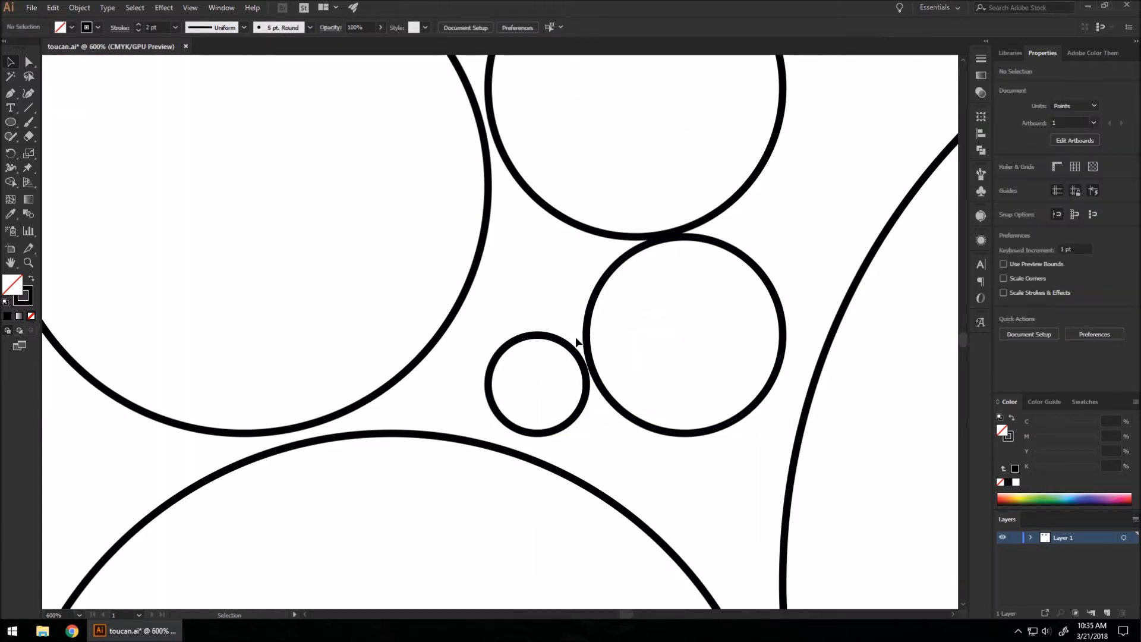
scroll(442, 315, down, 6)
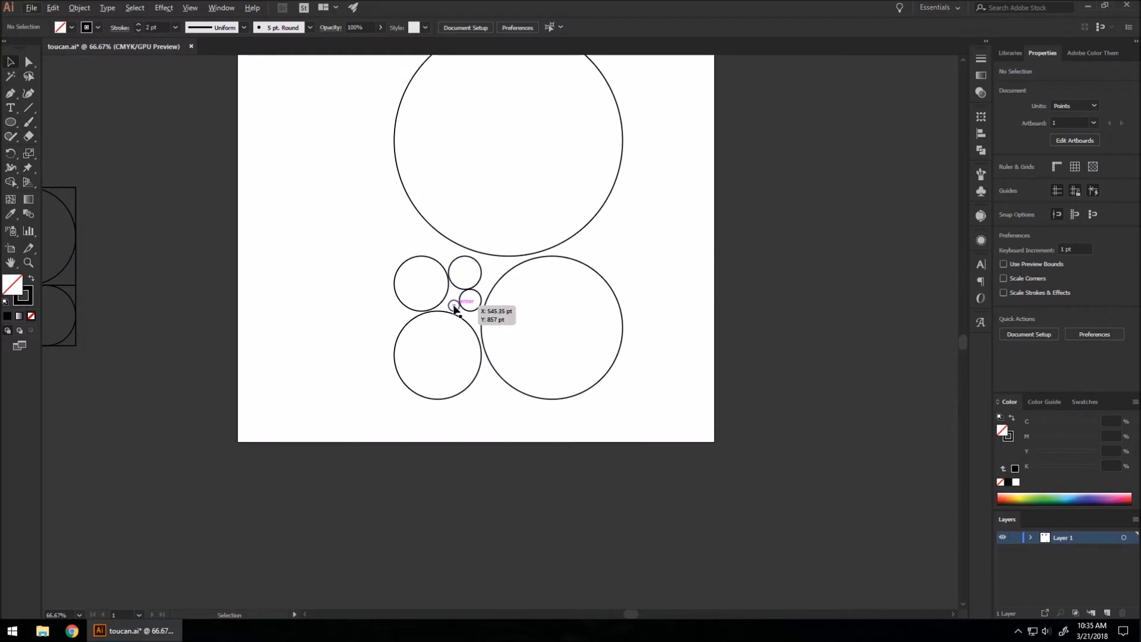
scroll(507, 313, down, 1)
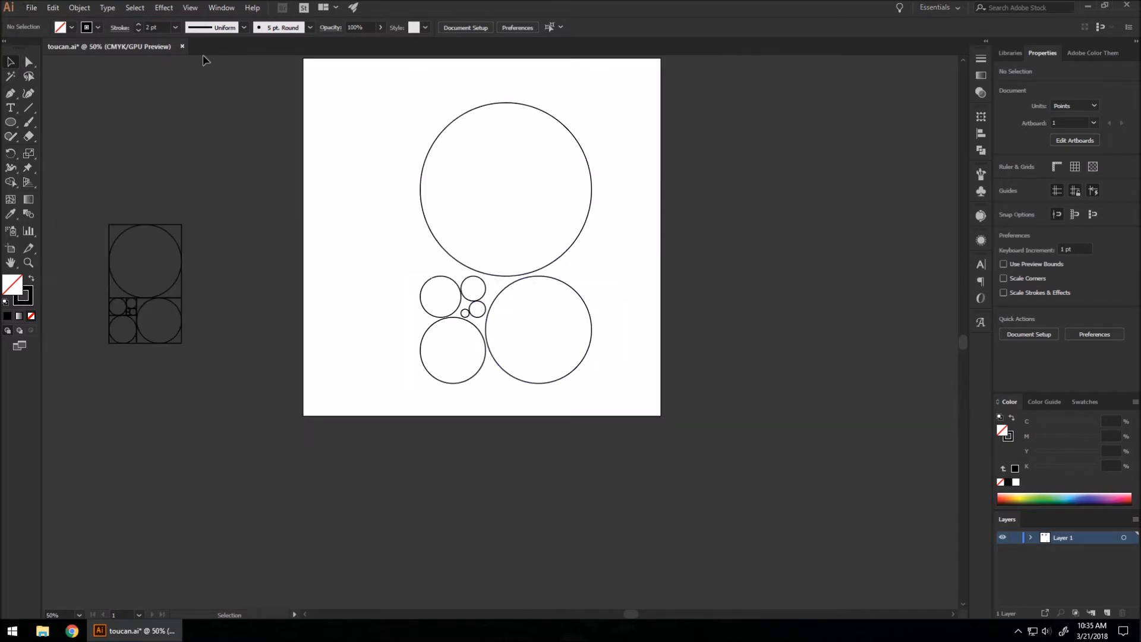
Step: Center all seven circles horizontally and vertically so they stack concentrically
drag(406, 136, 604, 403)
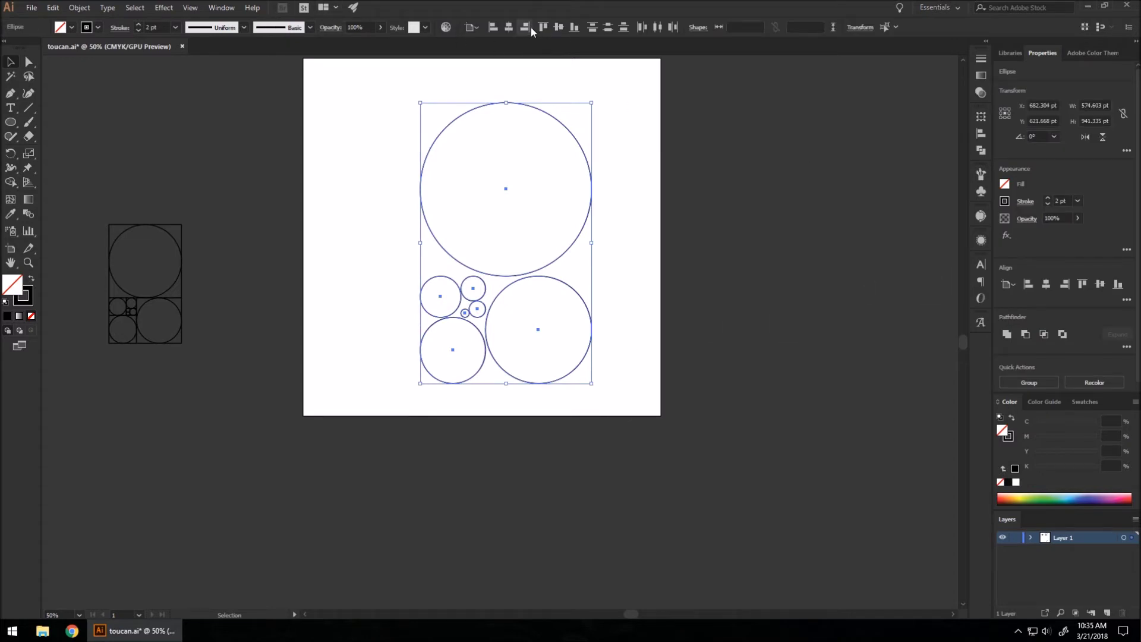
click(512, 27)
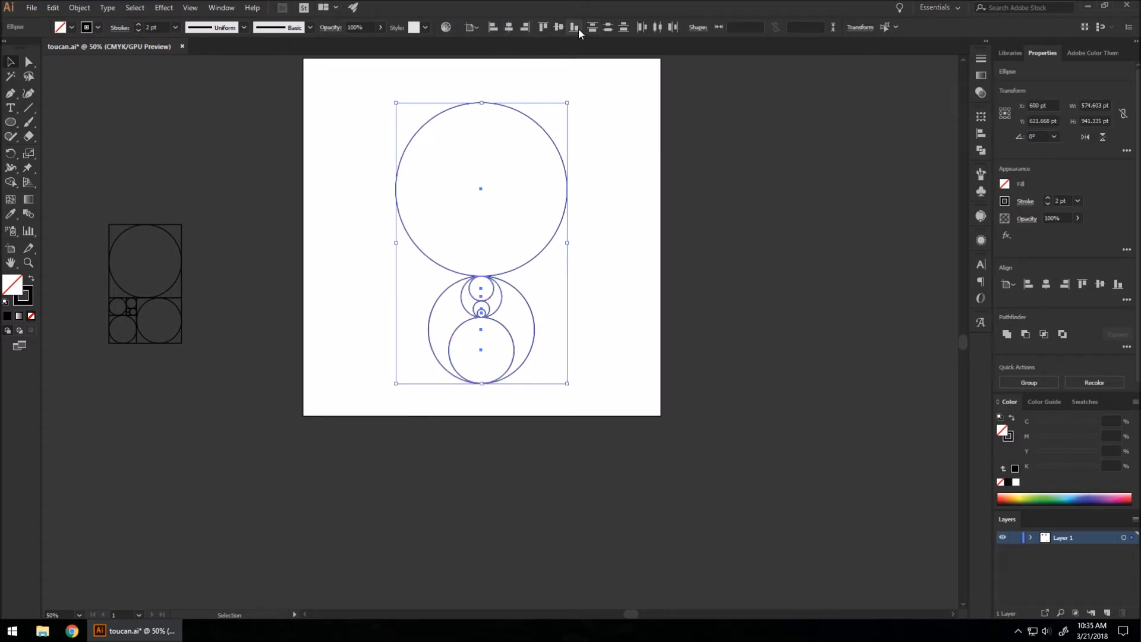
click(559, 27)
click(601, 275)
Step: Move the concentric circle set onto the pasteboard at the upper left
drag(373, 123, 578, 348)
drag(514, 259, 245, 150)
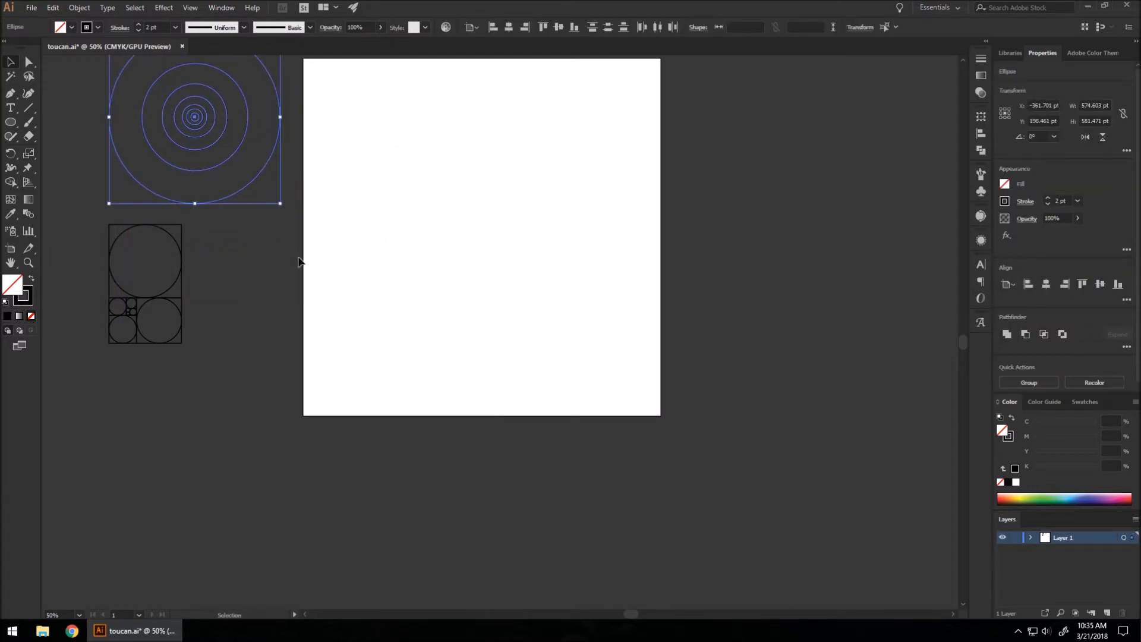
drag(300, 261, 367, 338)
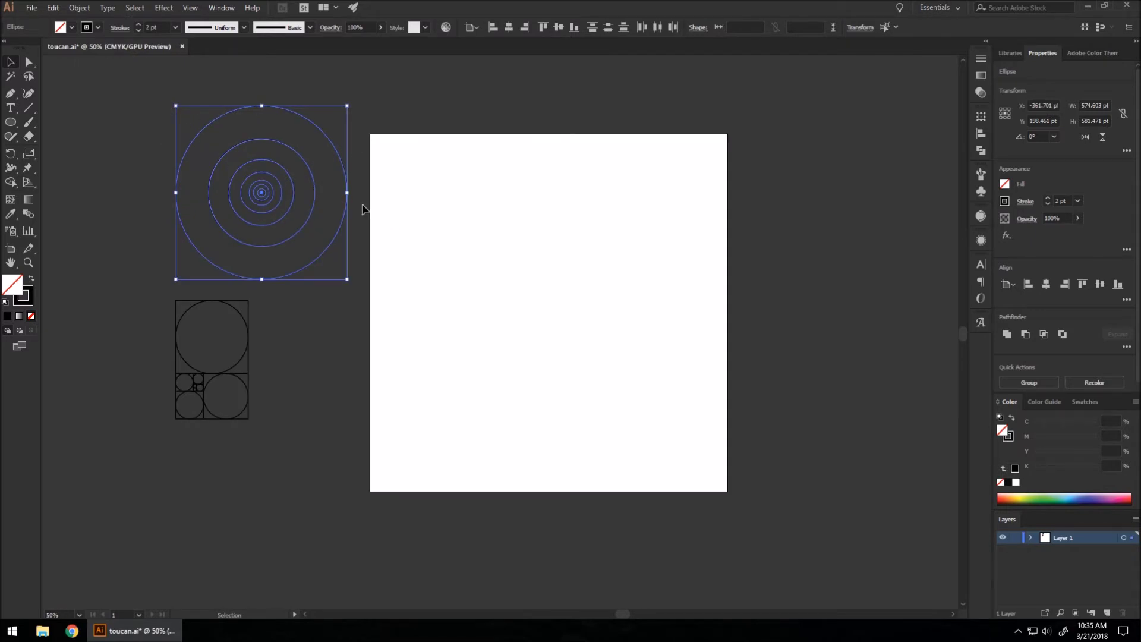
mouse_move(311, 206)
mouse_down()
mouse_move(456, 252)
mouse_move(543, 262)
mouse_move(311, 209)
mouse_up()
click(828, 257)
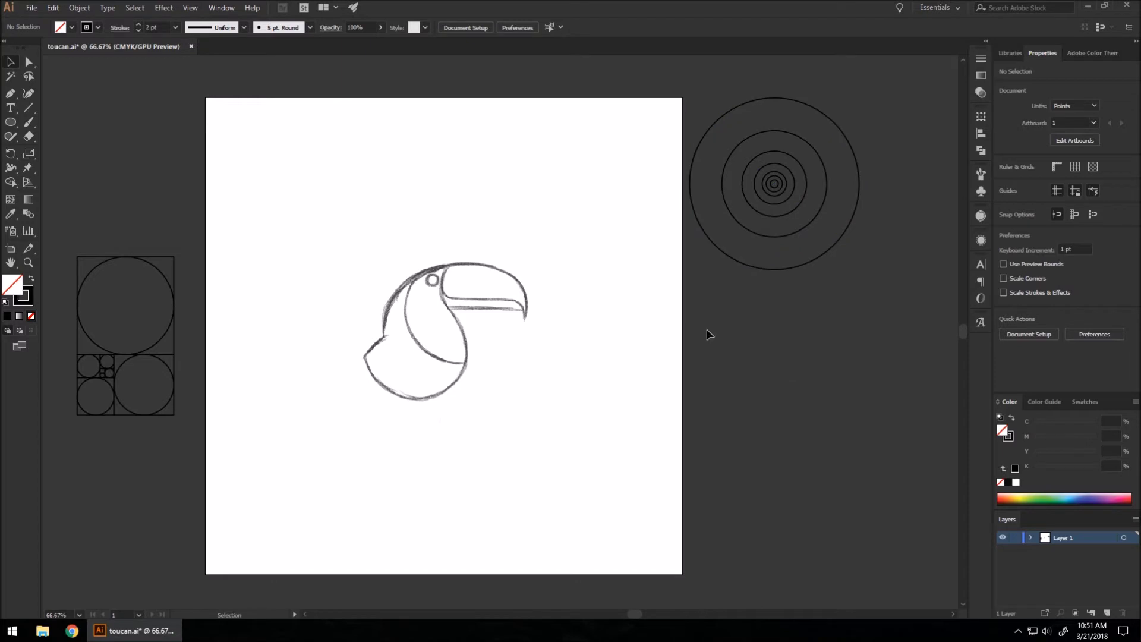
Step: Move the concentric circle set from the pasteboard over the toucan sketch's head
drag(774, 213, 739, 80)
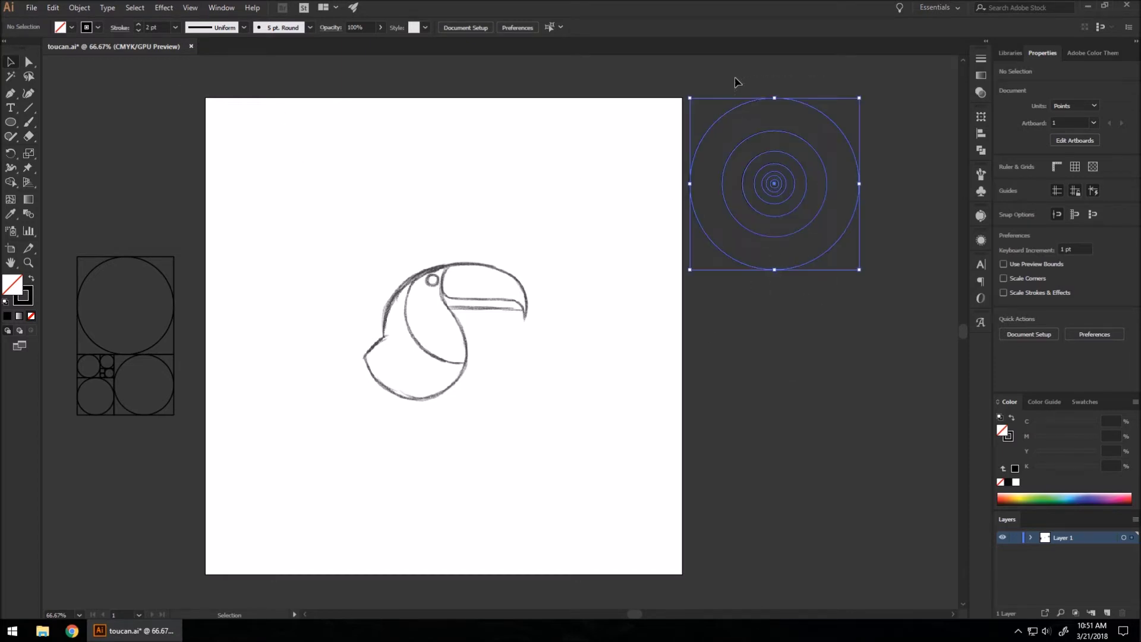
drag(820, 162, 508, 329)
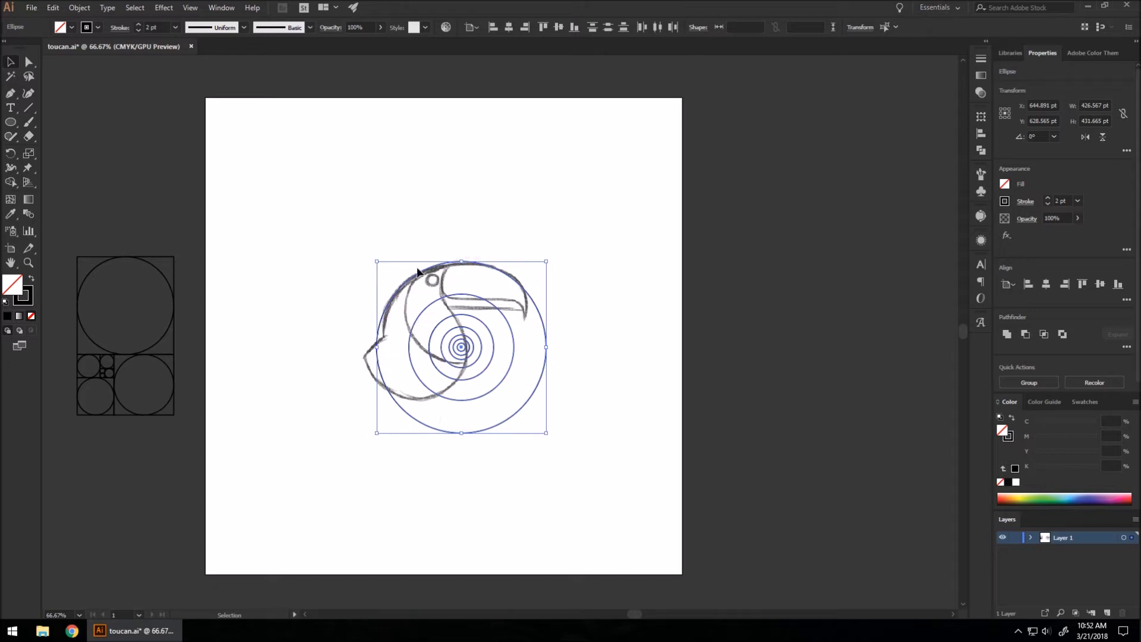
Step: Move the concentric circles right of the artboard and Alt-drag a copy straight below
mouse_move(527, 296)
mouse_down()
mouse_move(630, 258)
mouse_move(851, 136)
mouse_up()
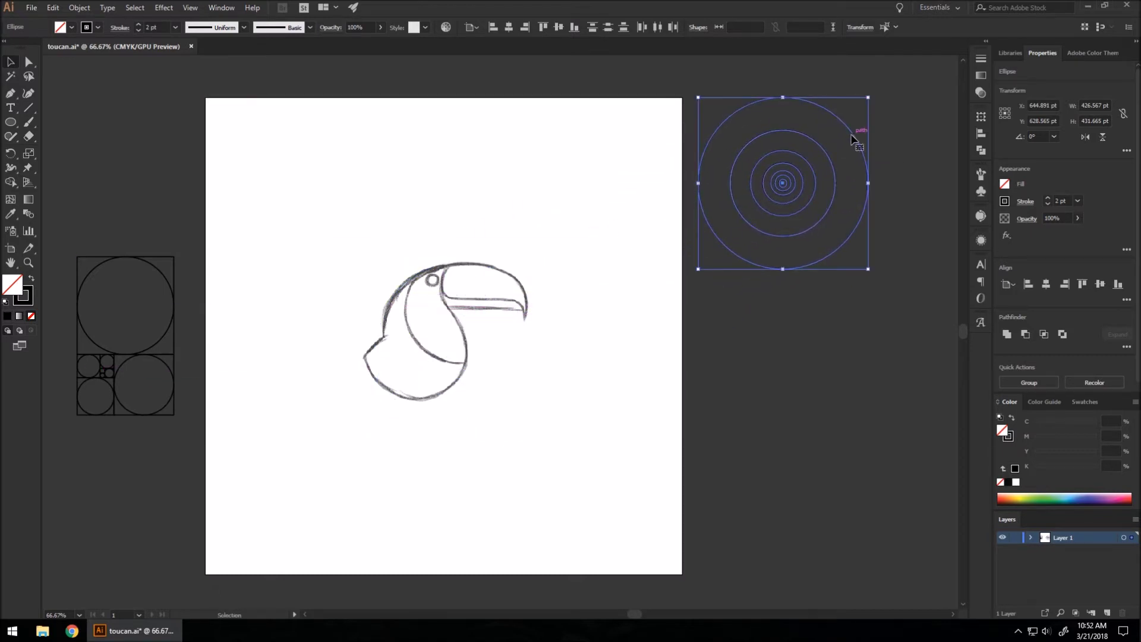
click(803, 354)
click(777, 127)
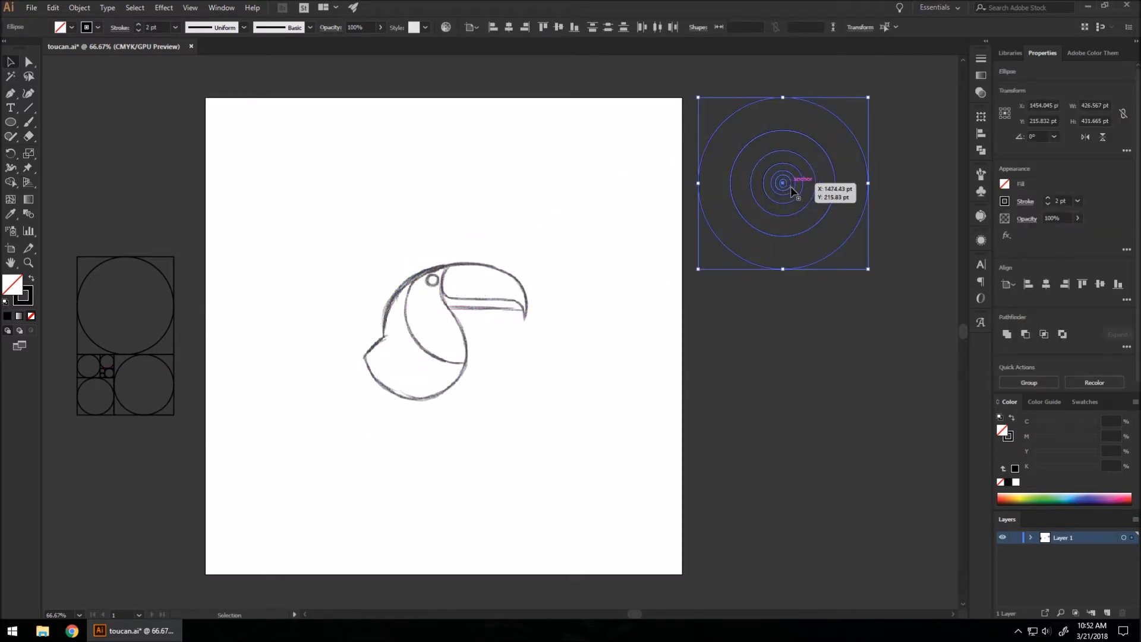
drag(791, 190, 795, 564)
click(788, 404)
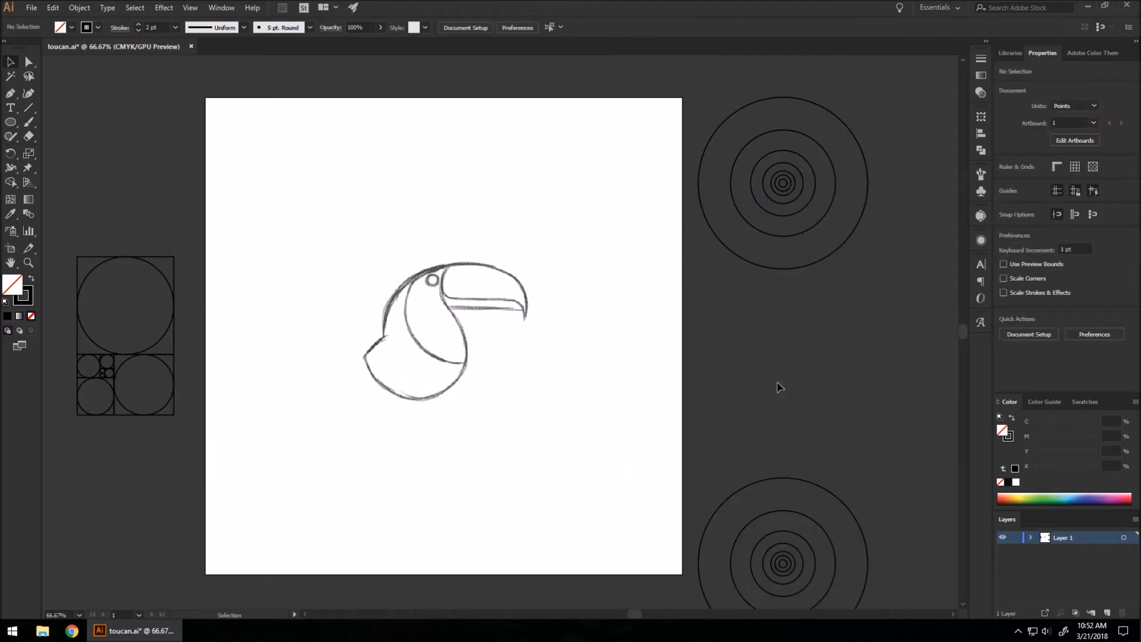
Step: Trial-place mid-size circle copies on the beak, then undo them
drag(837, 187, 658, 241)
drag(815, 227, 610, 361)
key(ctrl+z)
key(ctrl+z)
key(ctrl+z)
key(ctrl+z)
drag(826, 225, 611, 316)
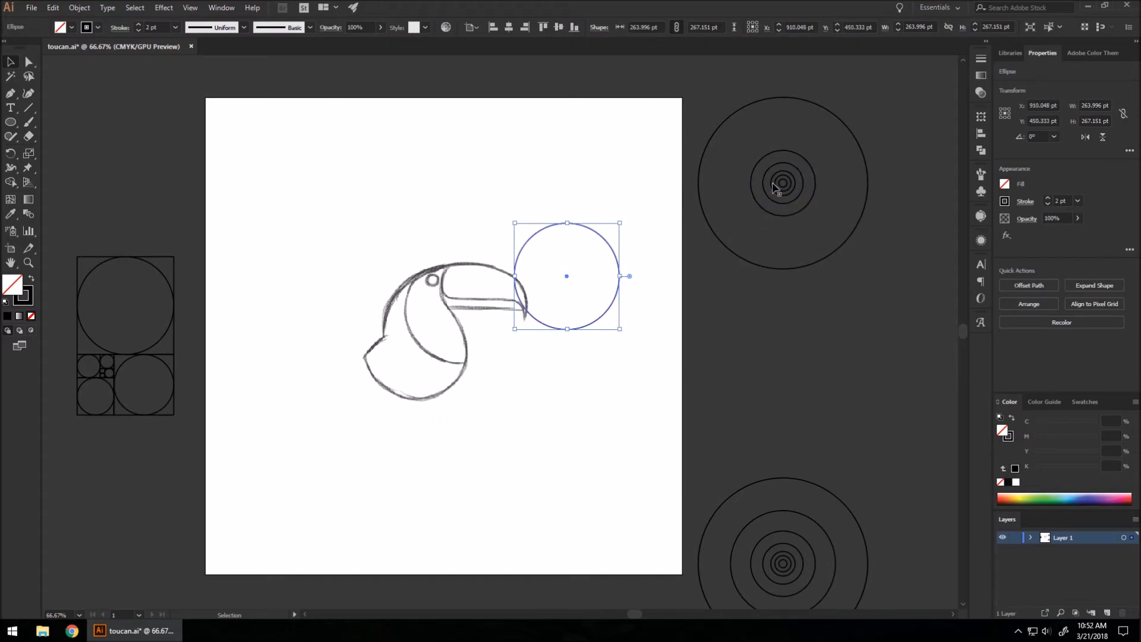
key(ctrl+z)
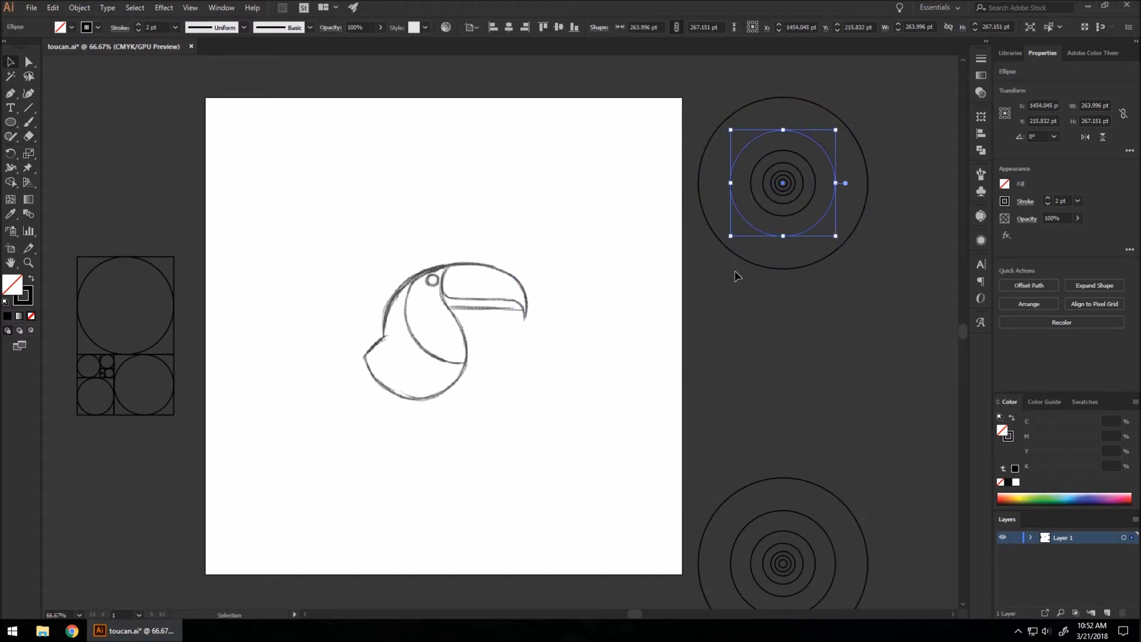
click(718, 299)
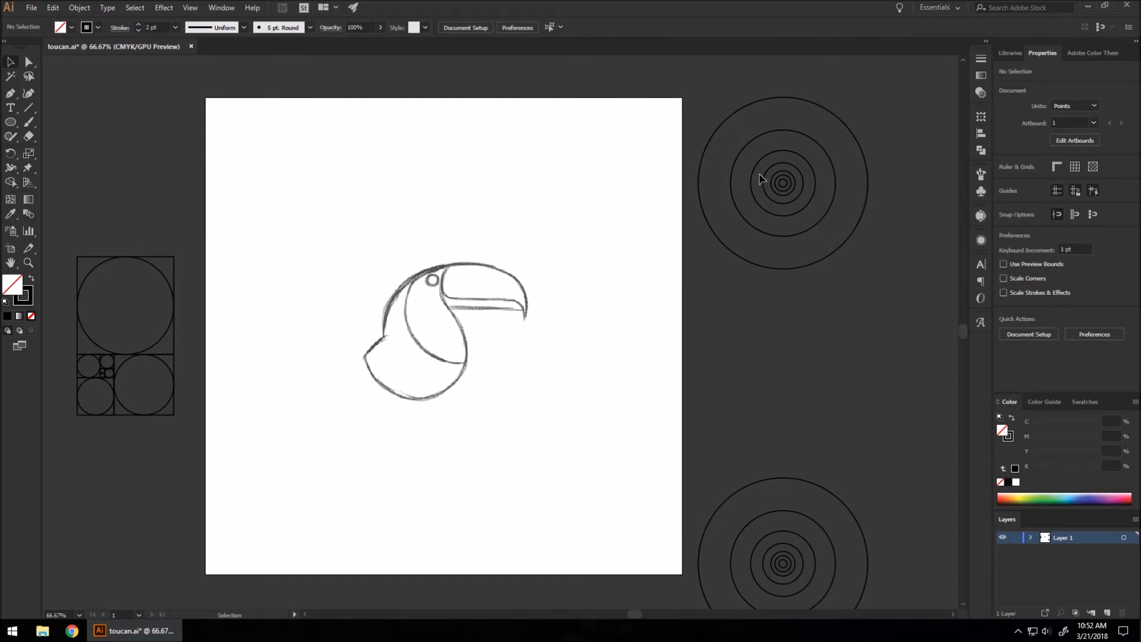
Step: Copy the outer circle around the toucan's body and two 264 pt circles over head and belly
drag(842, 130, 523, 291)
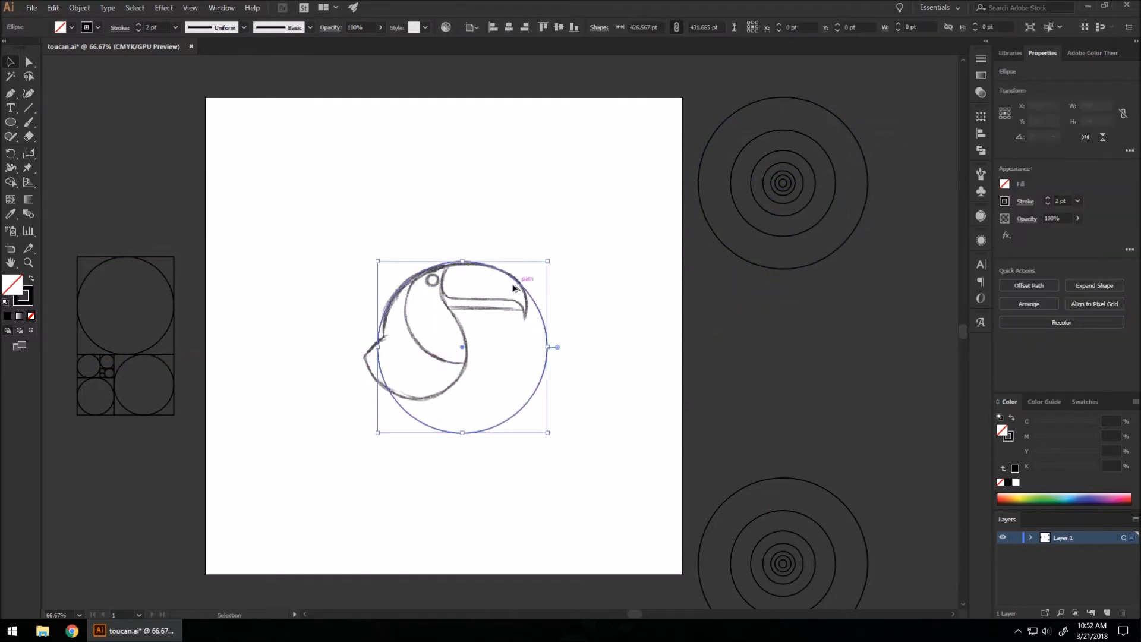
scroll(434, 284, up, 2)
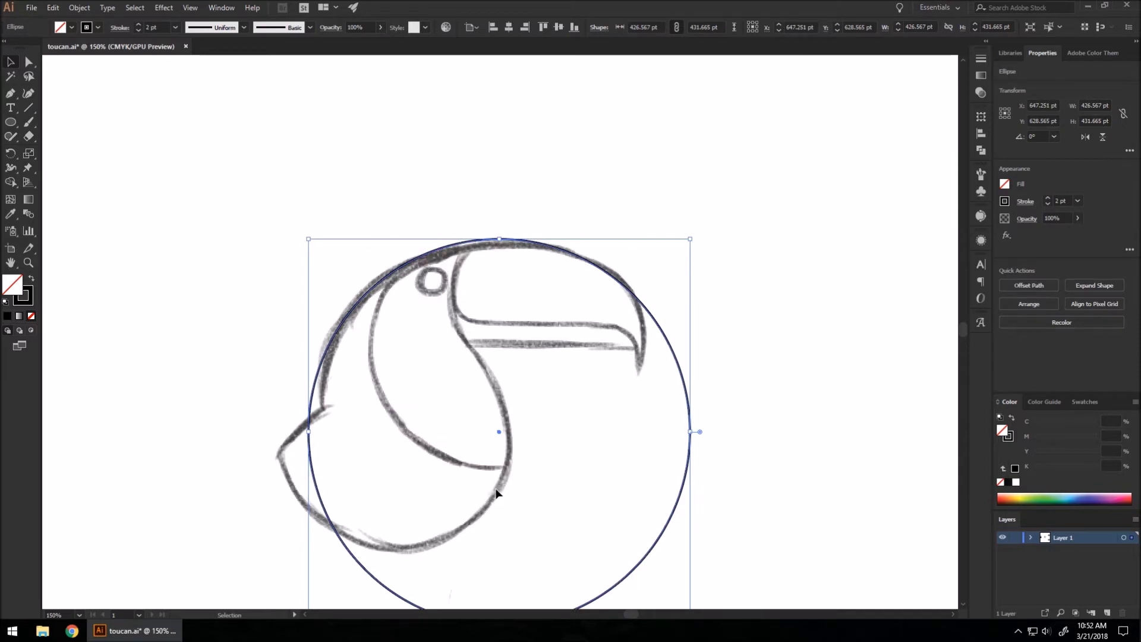
scroll(390, 370, down, 1)
scroll(768, 199, down, 1)
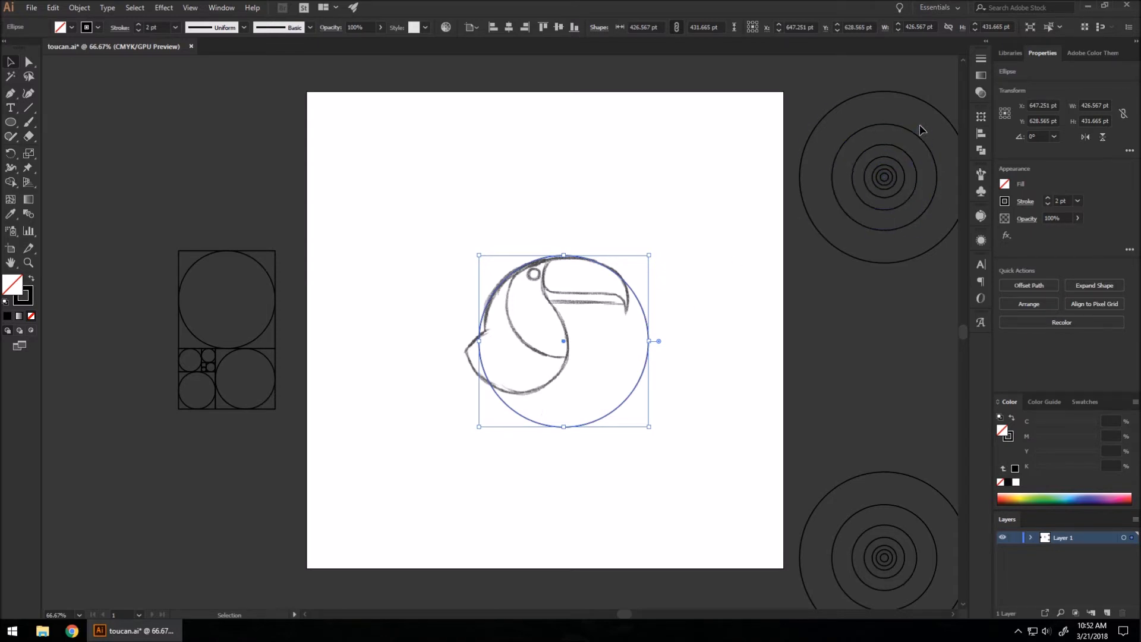
drag(915, 141, 591, 266)
drag(925, 157, 563, 319)
Step: Copy another 264 pt guide circle onto the toucan below the belly
scroll(541, 324, up, 2)
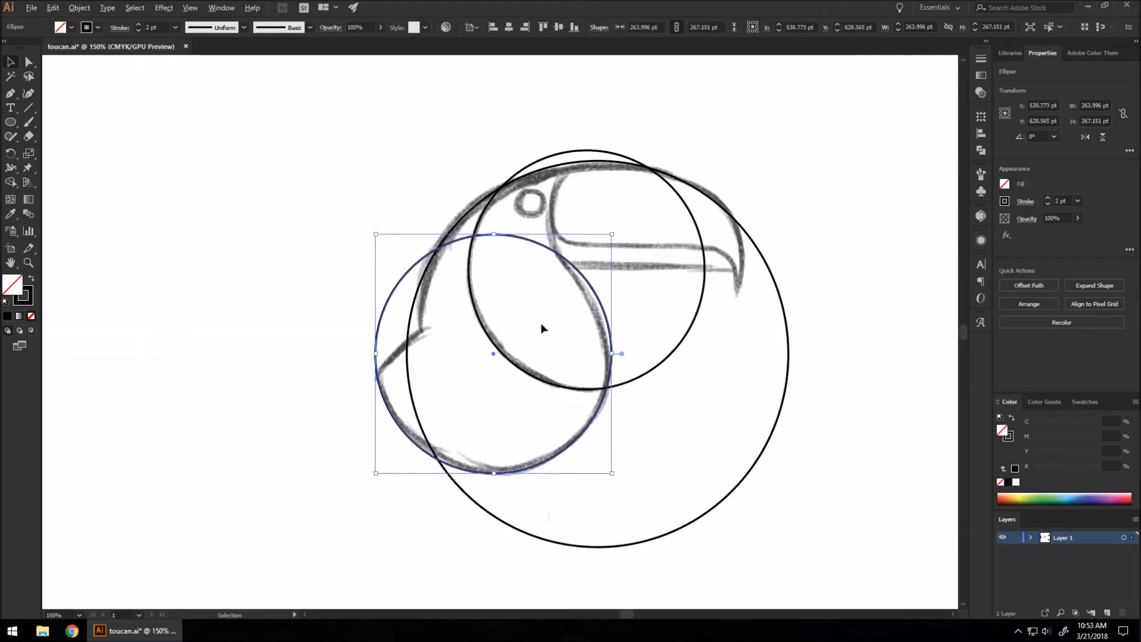
scroll(476, 304, down, 2)
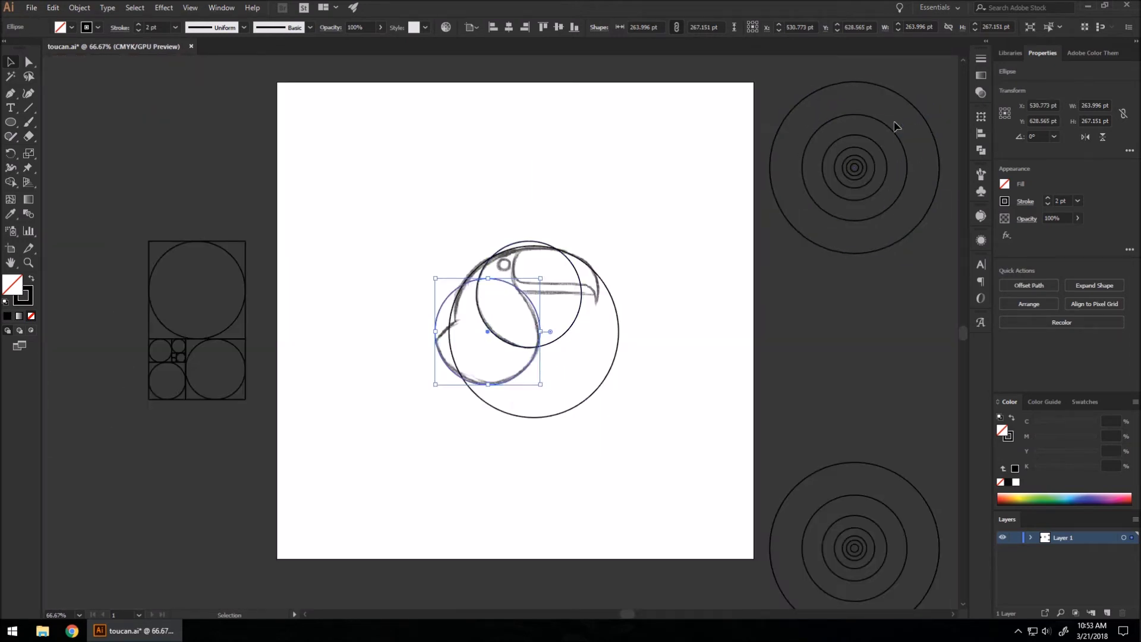
drag(892, 133, 484, 332)
Step: Copy the small 40.763 pt centre circle onto the toucan's sketched eye
scroll(484, 333, up, 2)
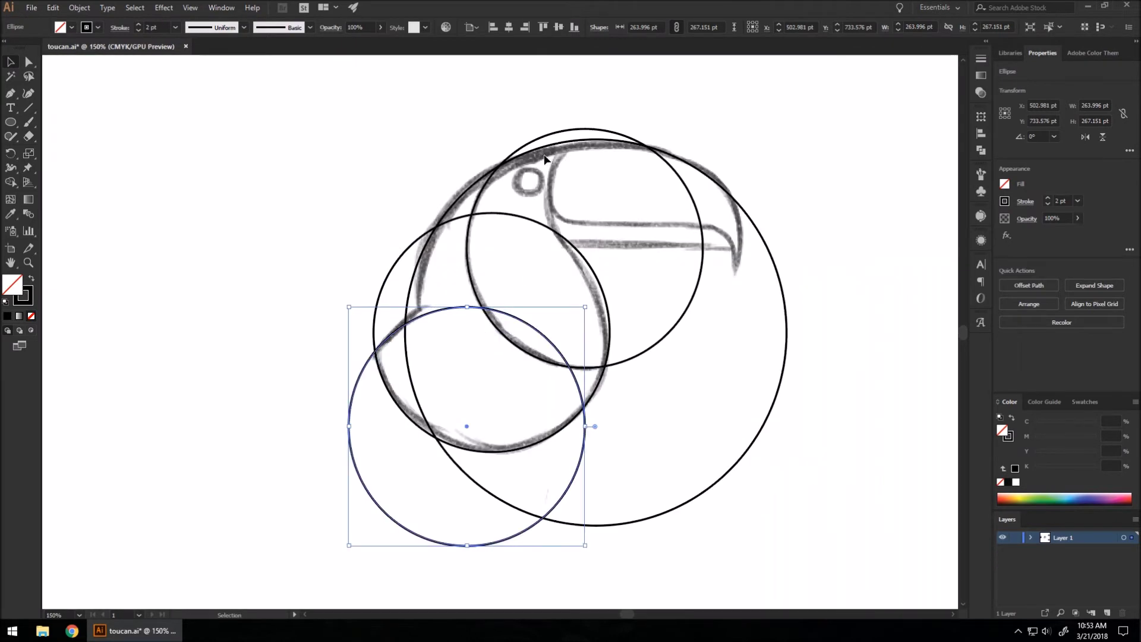
scroll(382, 302, down, 2)
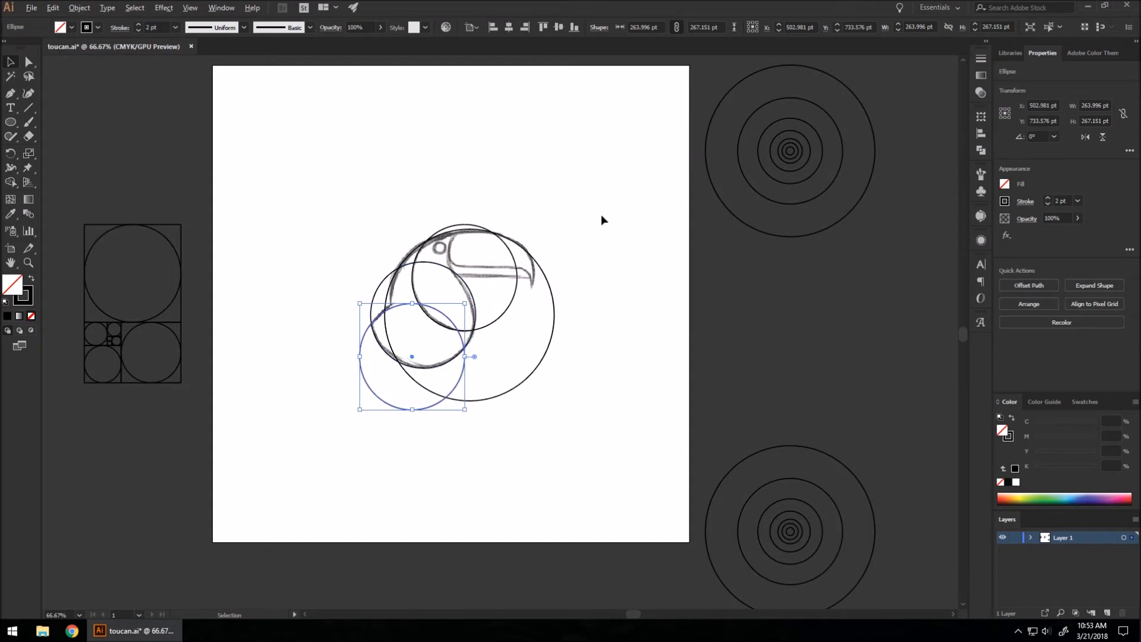
scroll(789, 153, up, 1)
drag(796, 156, 255, 299)
scroll(254, 299, up, 4)
Step: Nudge the eye circle onto the sketched eye and copy a 61.144 pt circle beside it
drag(318, 274, 326, 275)
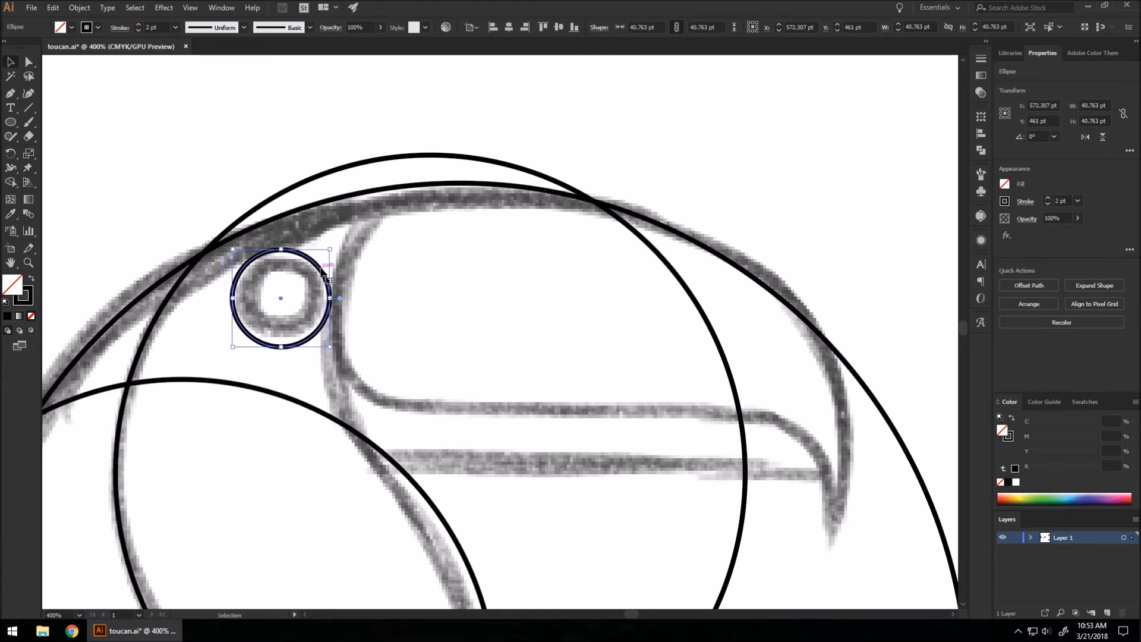
scroll(324, 275, down, 4)
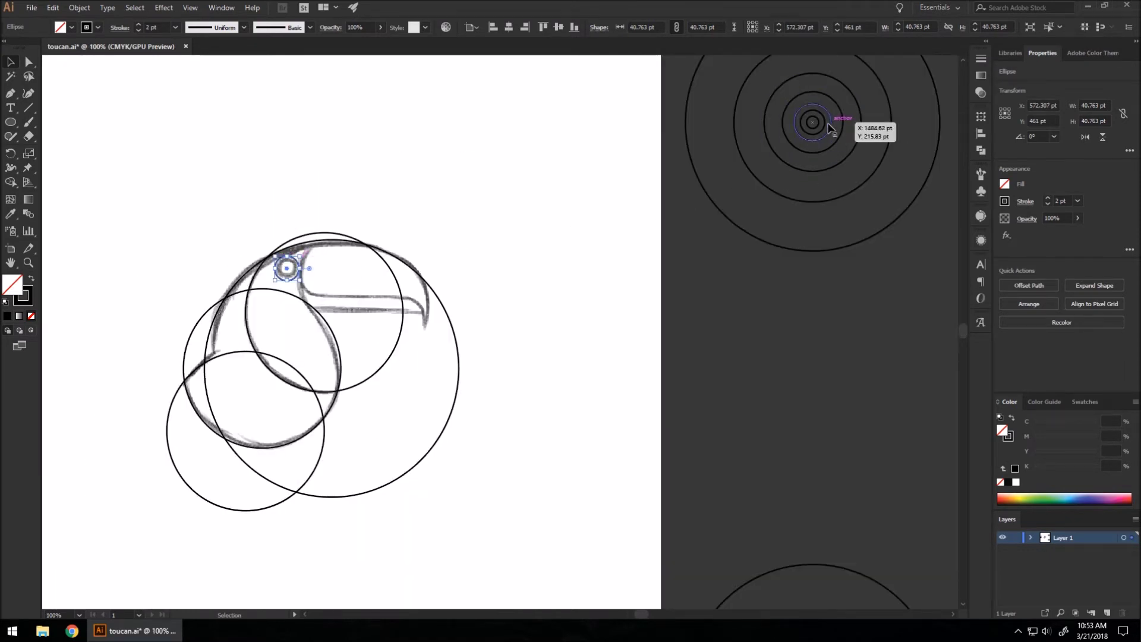
drag(831, 128, 324, 280)
scroll(322, 280, up, 3)
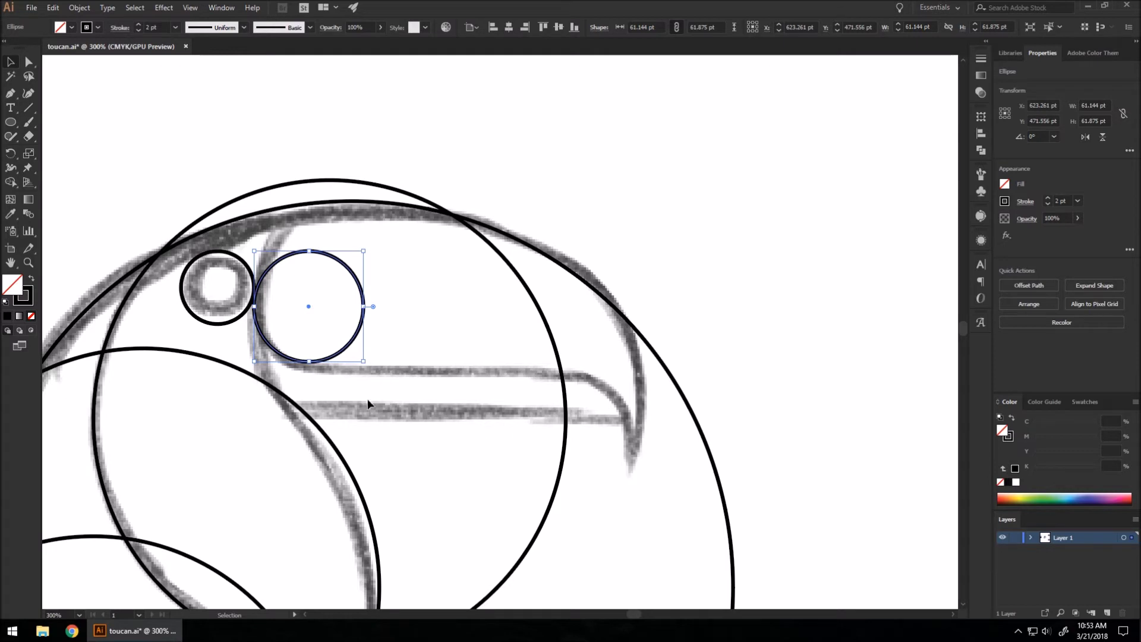
mouse_move(341, 258)
mouse_down()
mouse_move(353, 288)
mouse_move(350, 256)
mouse_move(342, 259)
mouse_up()
Step: Duplicate the 61.144 pt circle below and slide it right to the beak tip
drag(341, 265, 377, 324)
key(ctrl+z)
click(393, 409)
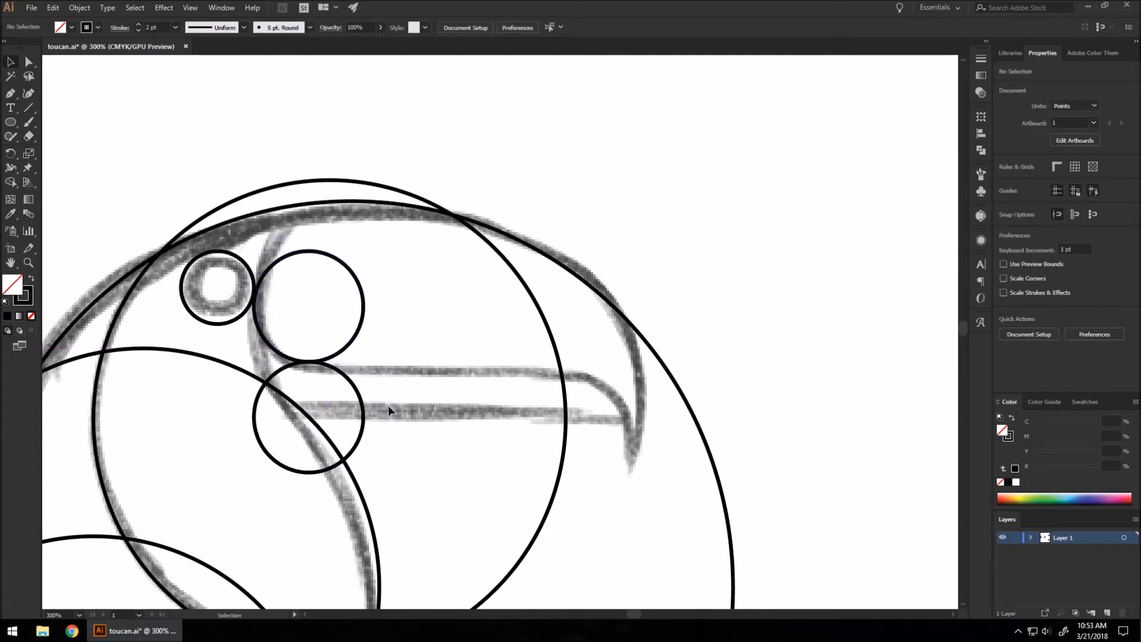
drag(354, 387, 618, 386)
key(ctrl+1)
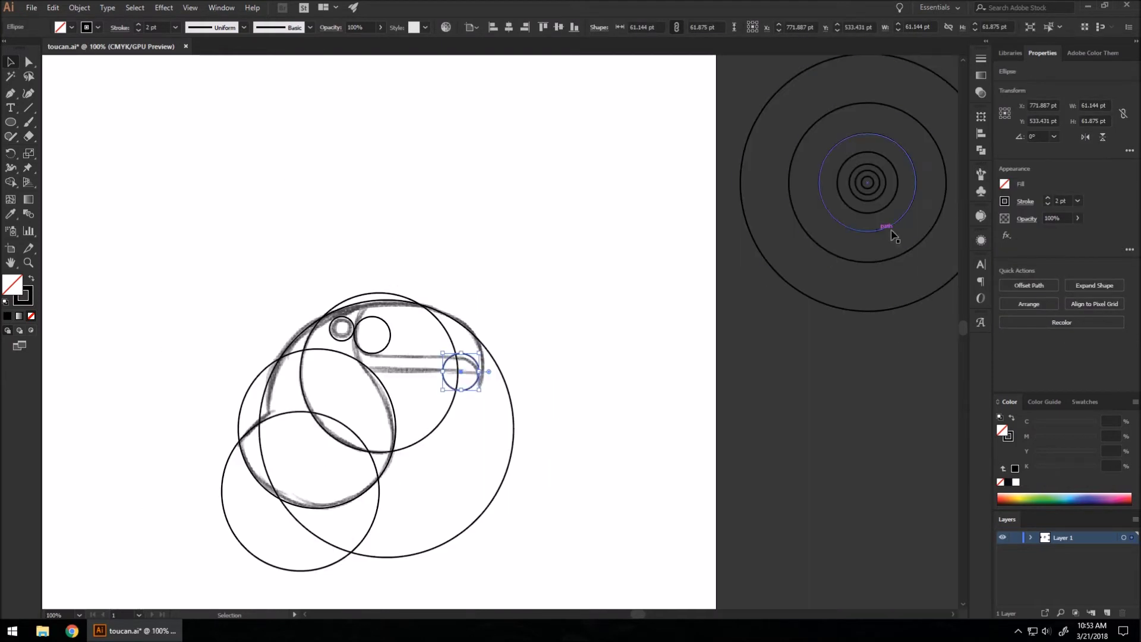
Step: Copy a large guide circle onto the beak and nudge it to fit the top curve
drag(903, 229, 469, 383)
key(ctrl+=)
scroll(462, 389, up, 1)
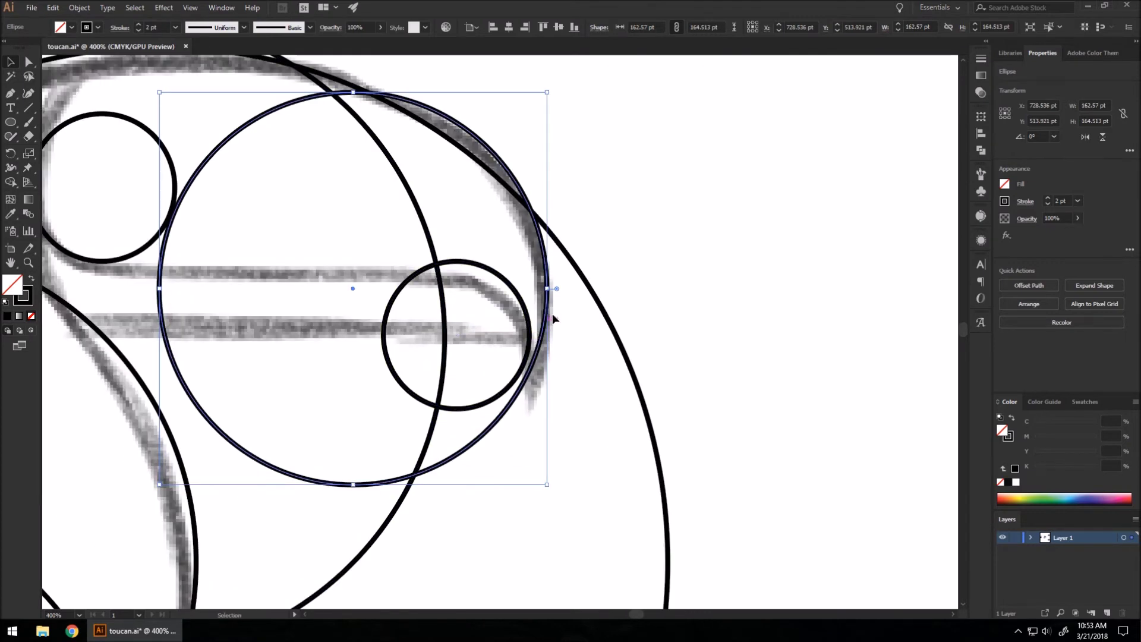
drag(543, 249, 534, 248)
scroll(525, 372, up, 1)
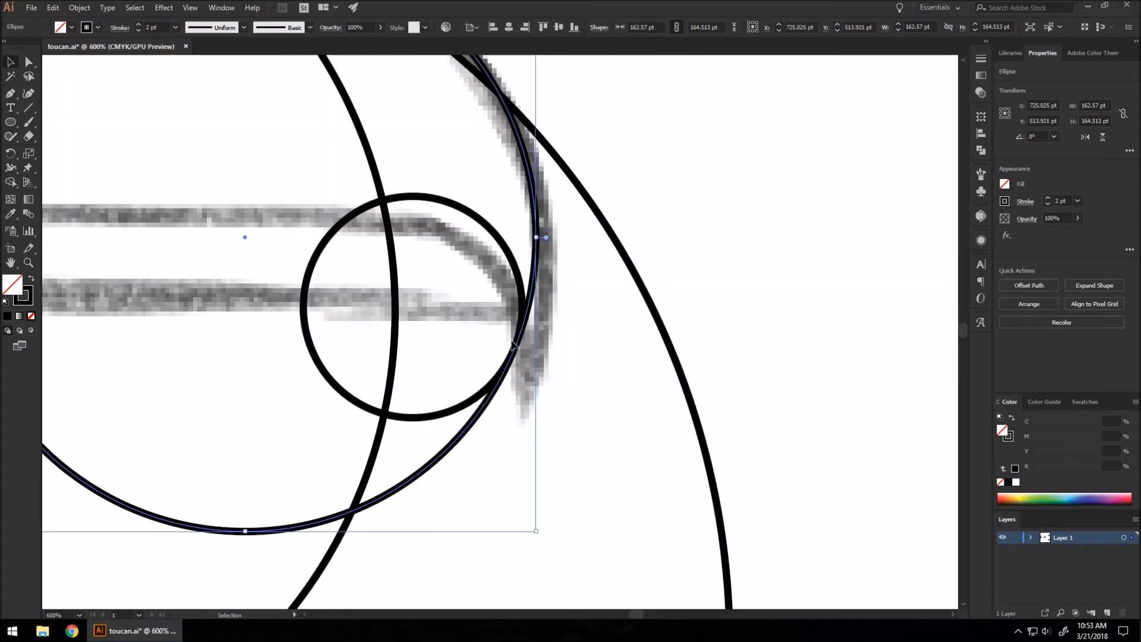
scroll(535, 318, down, 2)
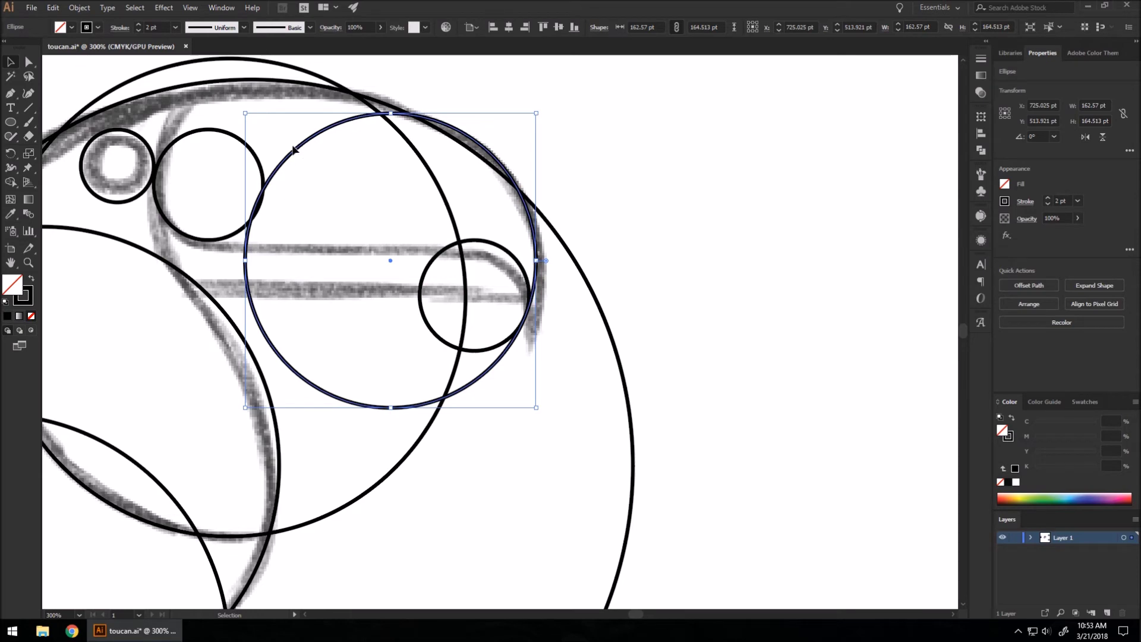
scroll(497, 320, up, 1)
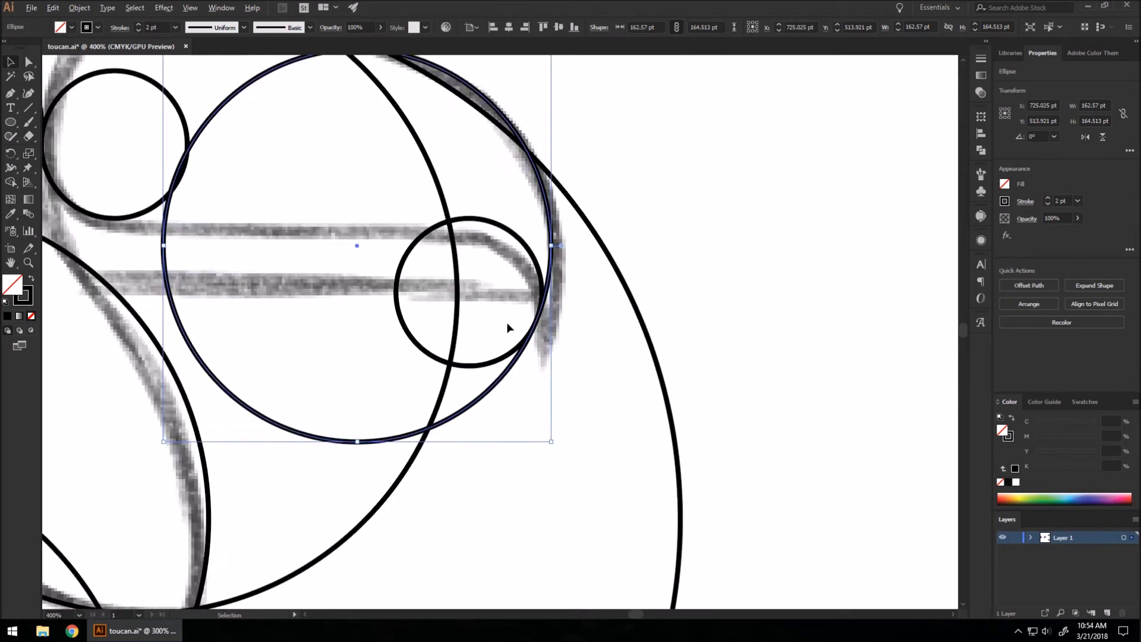
scroll(497, 315, up, 3)
Step: Select the small beak-tip circle and check the circles' fit in Outline mode
click(542, 294)
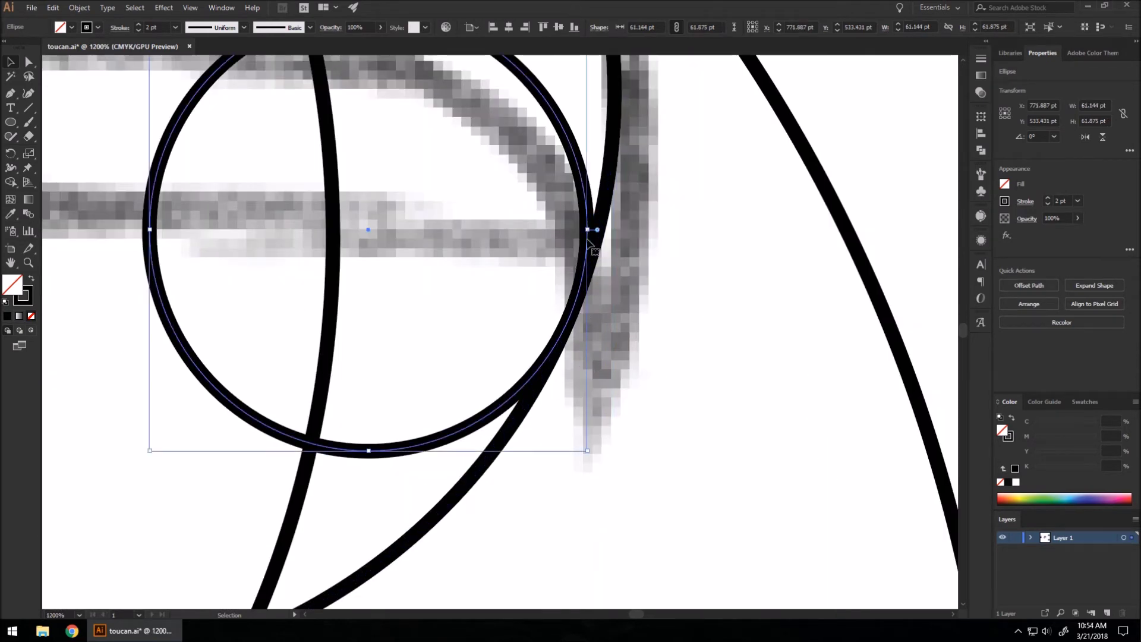
scroll(594, 297, down, 2)
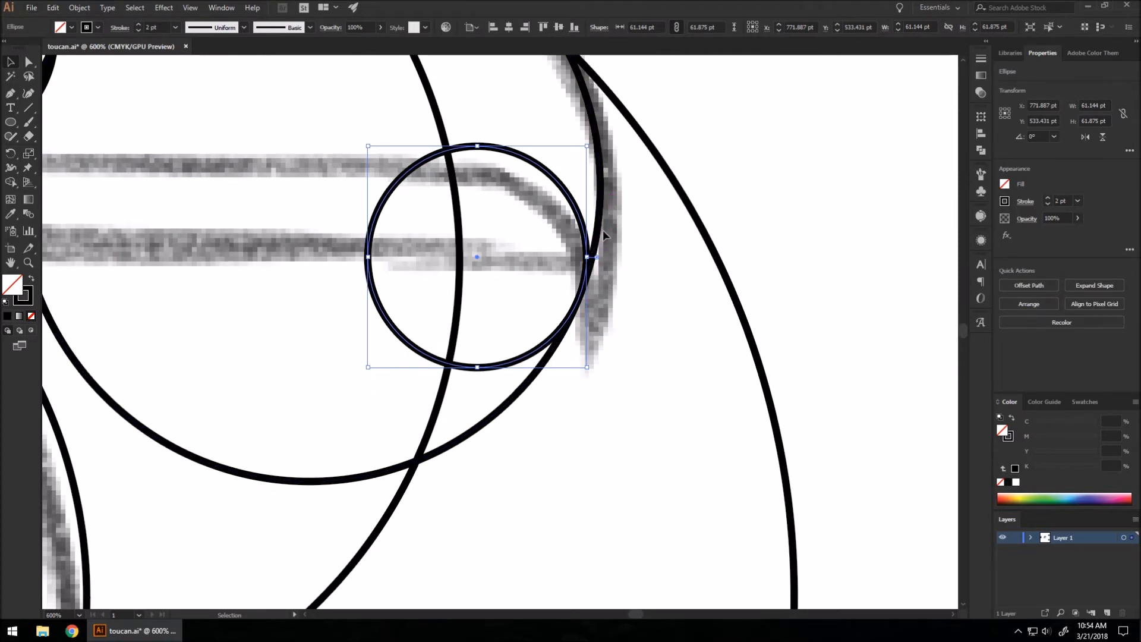
key(ctrl+y)
scroll(613, 318, down, 4)
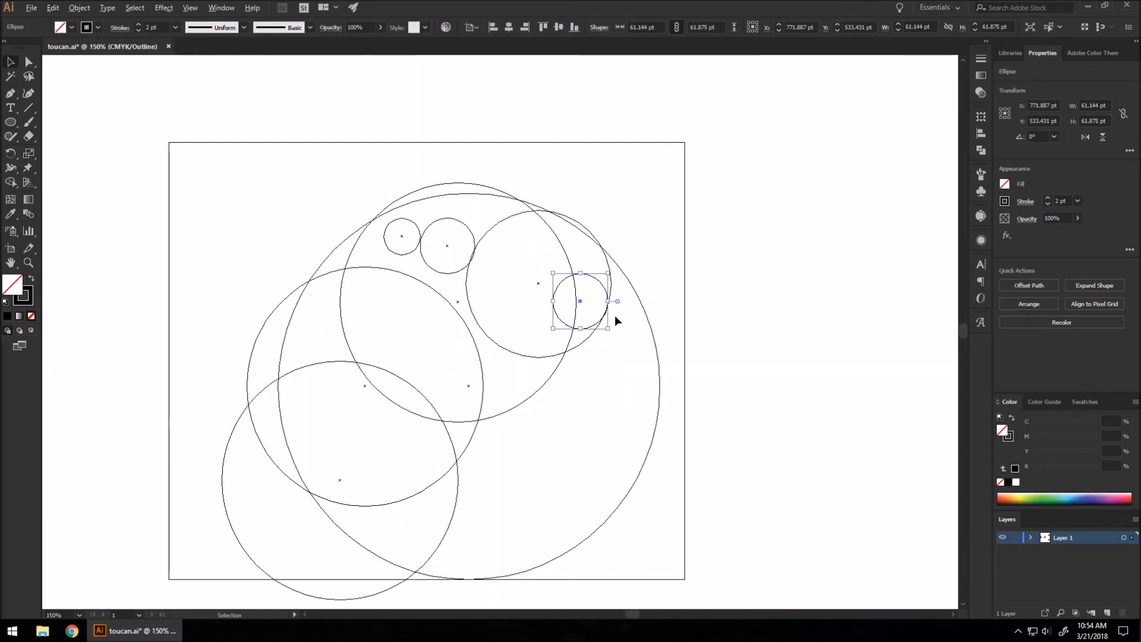
scroll(612, 303, up, 5)
scroll(596, 330, up, 6)
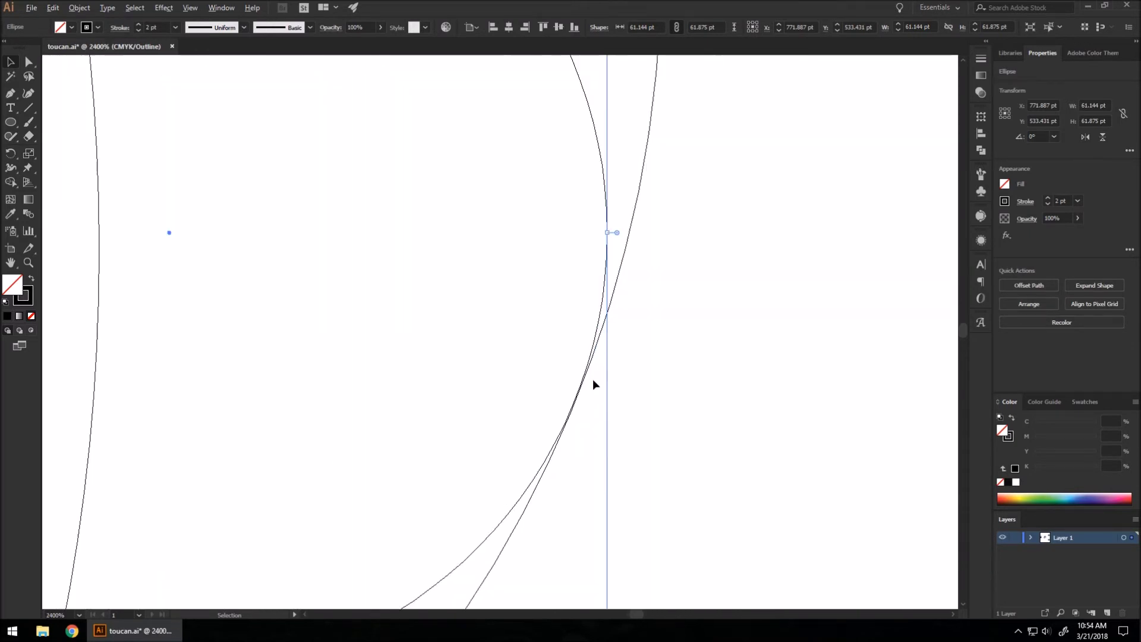
scroll(538, 410, up, 2)
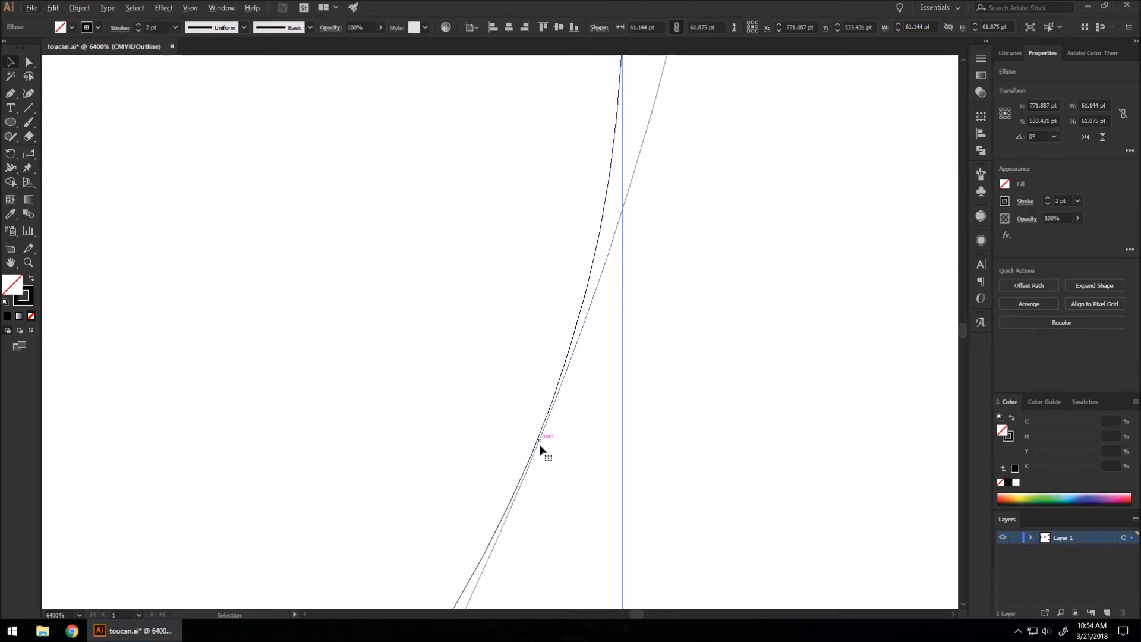
scroll(565, 395, down, 3)
scroll(564, 390, down, 2)
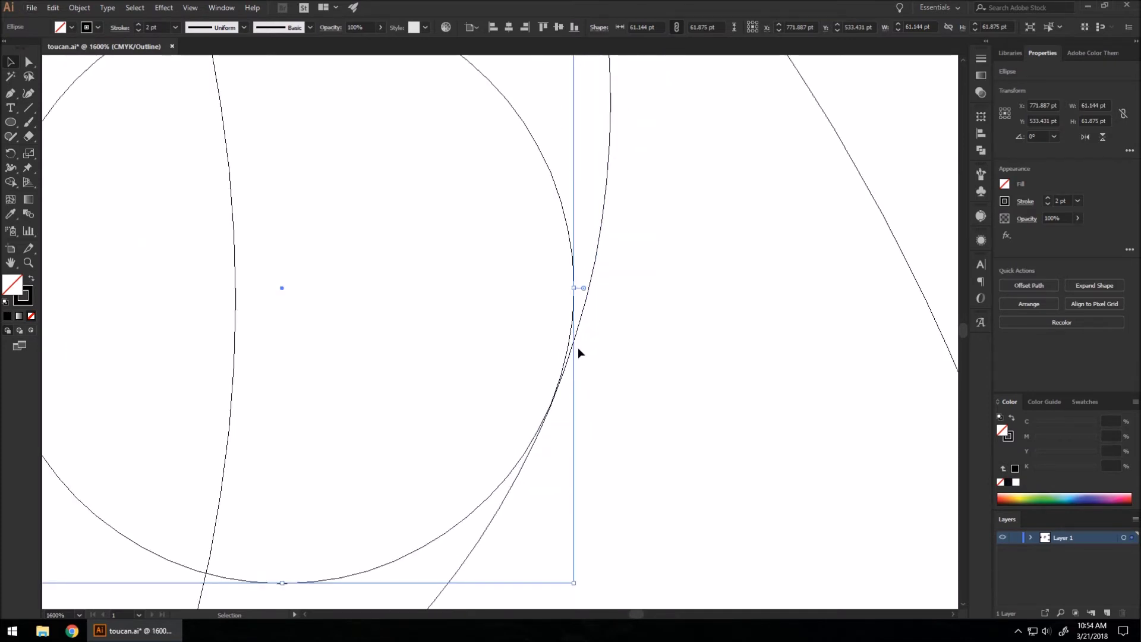
key(ctrl+y)
Step: Shift the 61.144 pt beak-tip circle up to hug the beak's end curve
click(593, 242)
click(580, 301)
click(638, 330)
scroll(637, 330, down, 1)
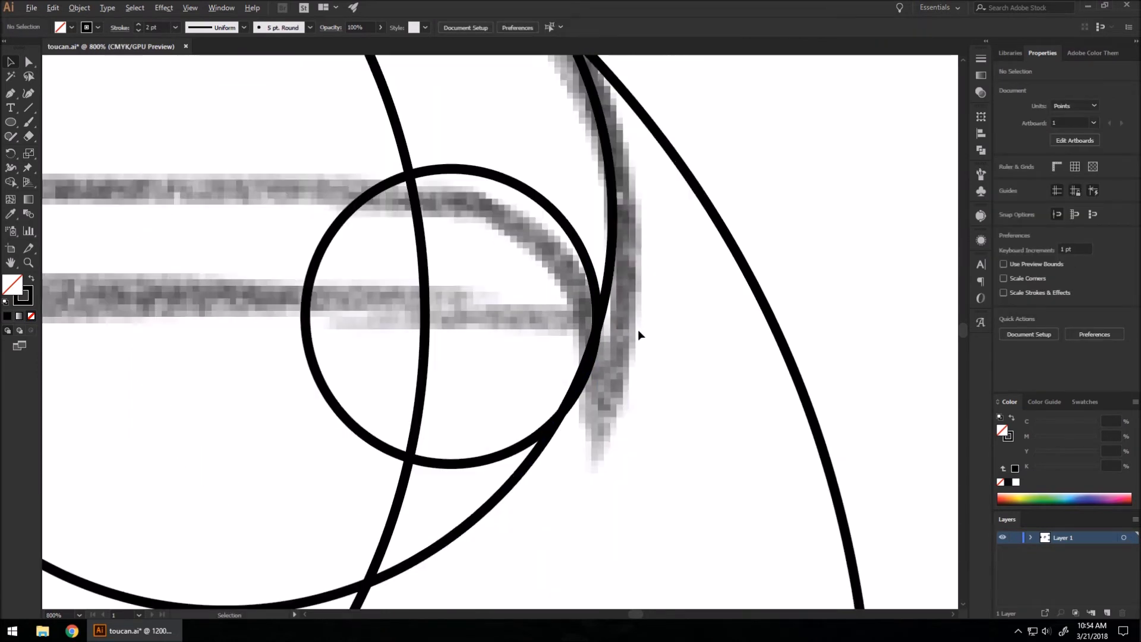
scroll(639, 326, down, 2)
click(594, 255)
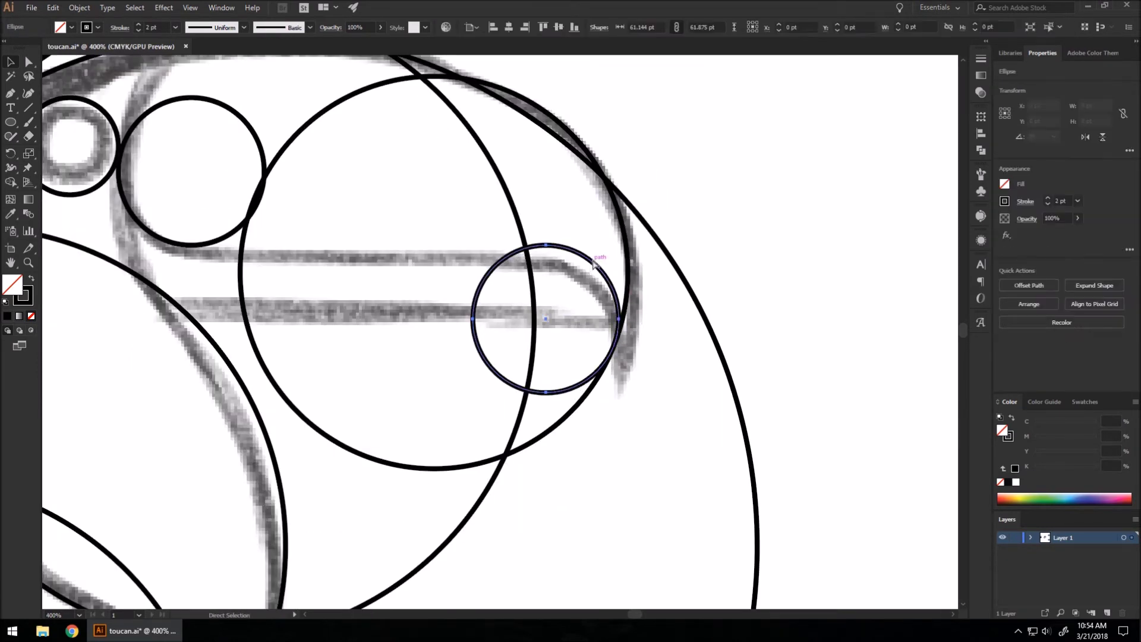
click(673, 305)
mouse_move(588, 261)
mouse_down()
mouse_move(598, 258)
mouse_move(595, 267)
mouse_up()
scroll(614, 283, up, 2)
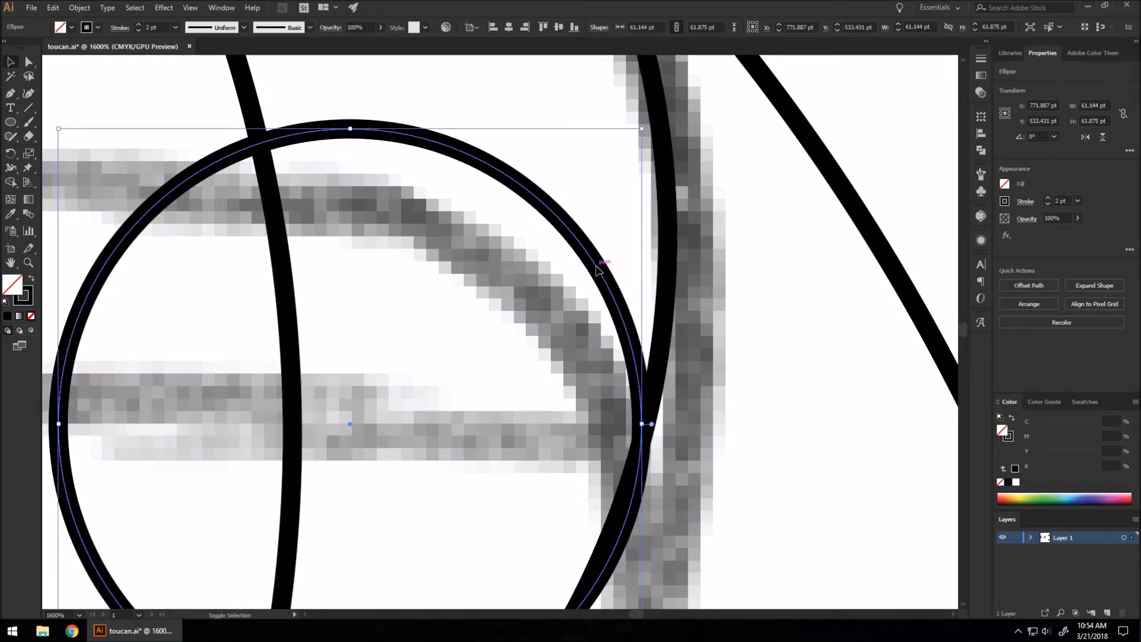
Step: Copy the small tip circle onto the beak's hook and verify its alignment in Outline mode
click(732, 344)
scroll(684, 321, down, 3)
drag(649, 298, 635, 423)
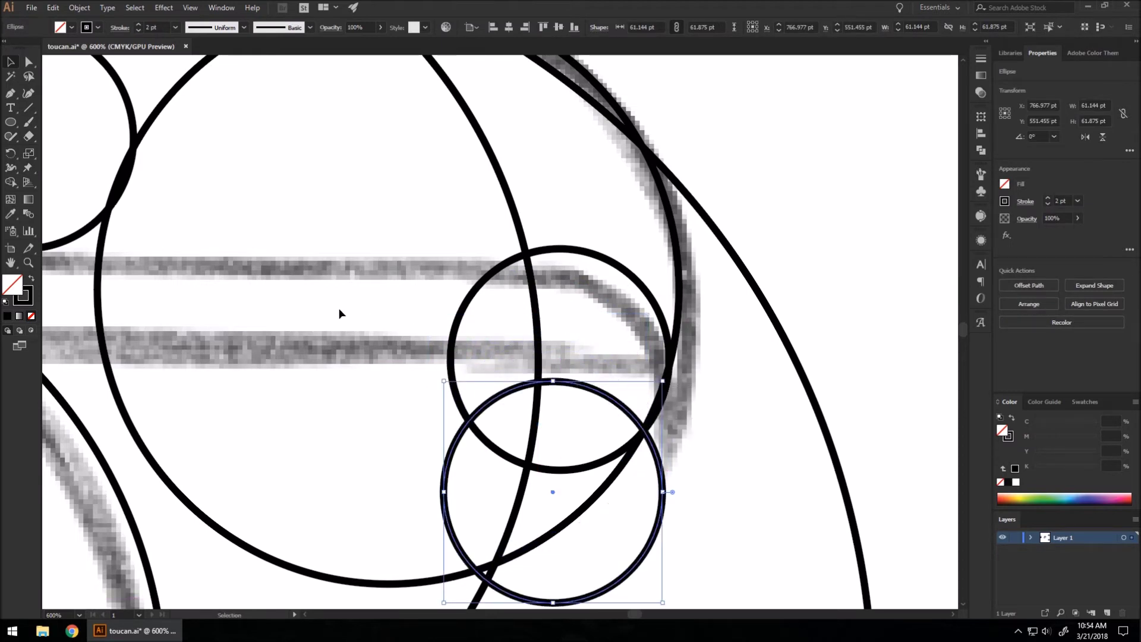
click(693, 328)
drag(620, 414, 654, 348)
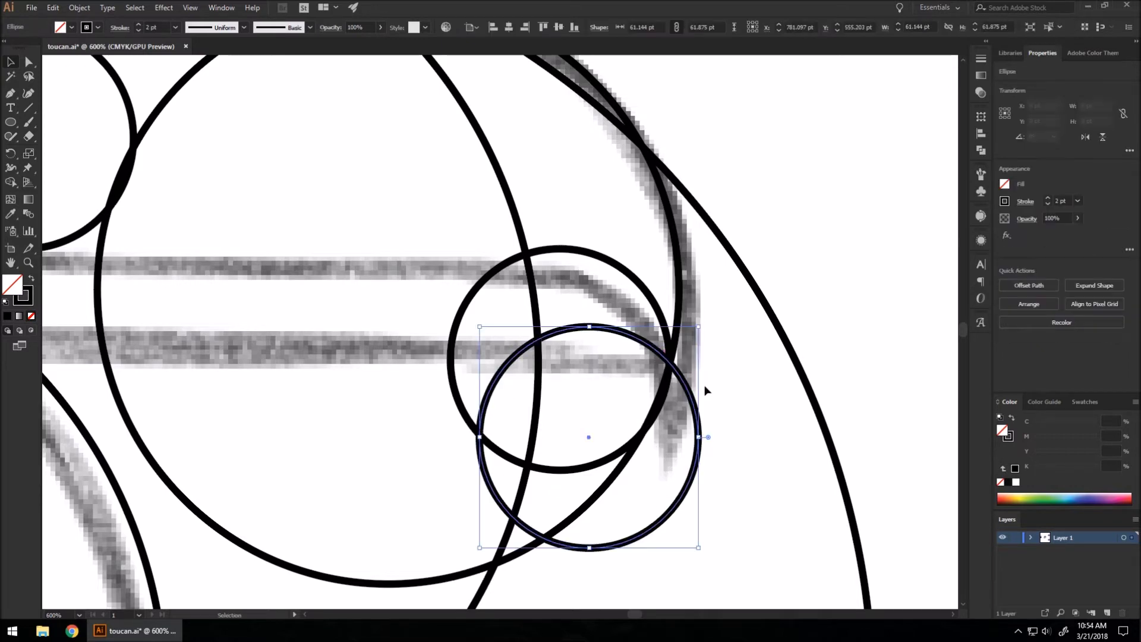
key(ctrl+y)
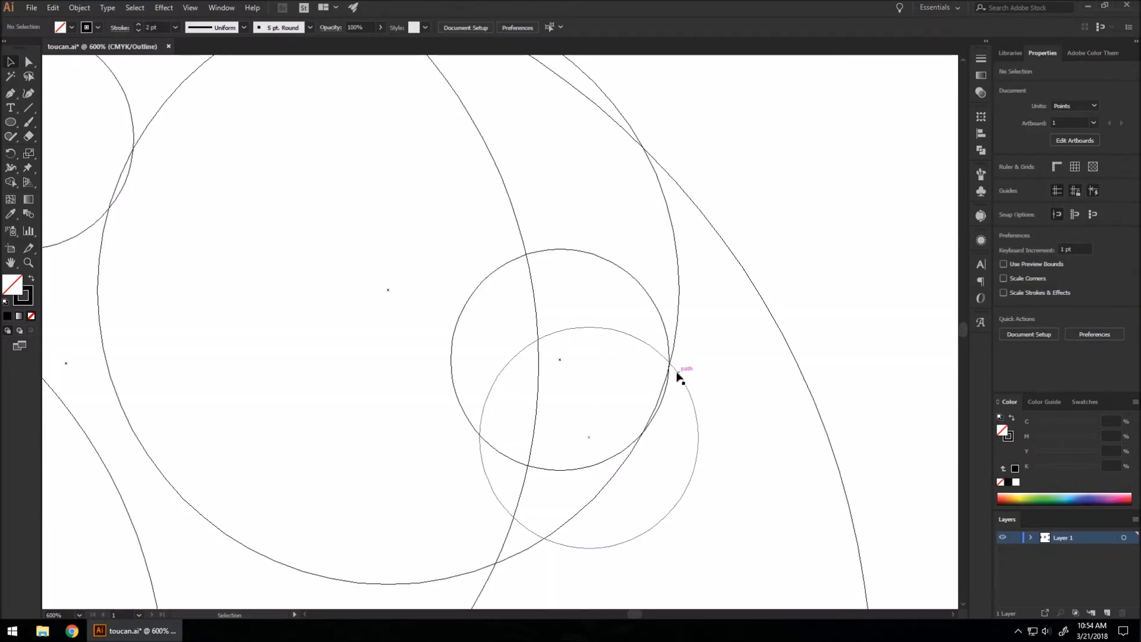
key(ctrl+y)
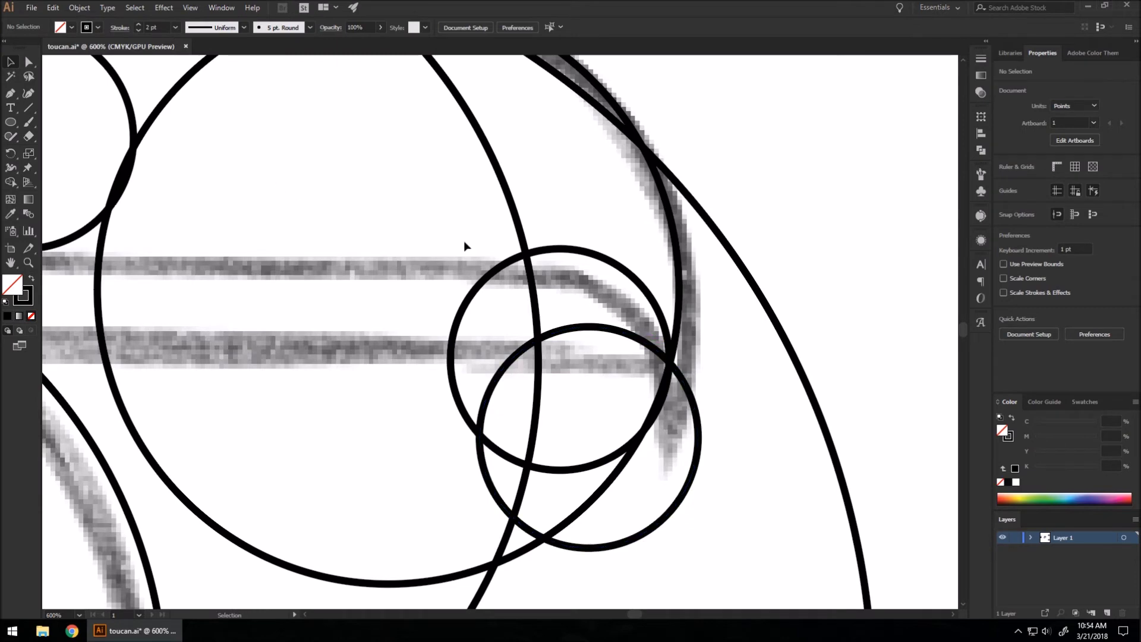
scroll(465, 246, down, 4)
scroll(541, 279, up, 3)
scroll(543, 302, down, 4)
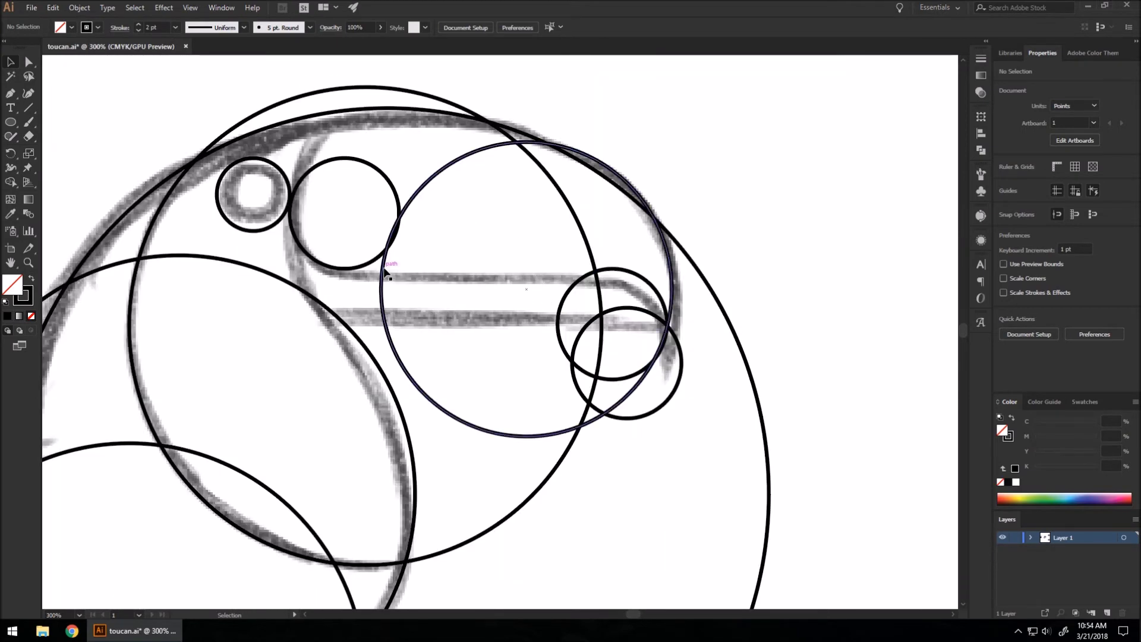
scroll(738, 204, down, 1)
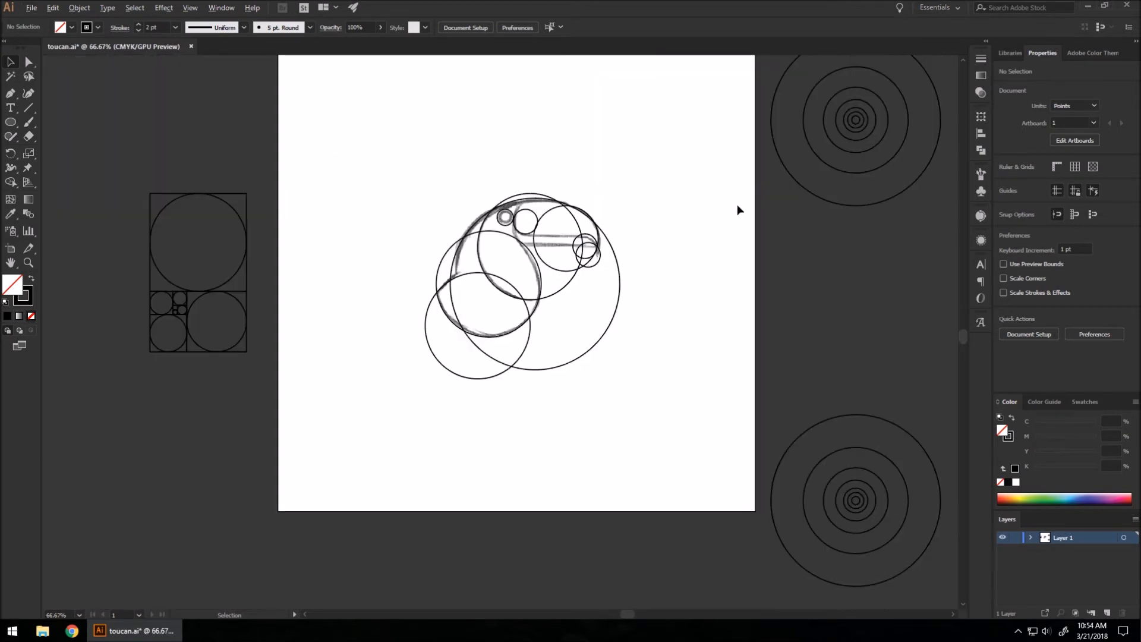
Step: Shift the large beak circle up and to the right so it sits slightly higher over the beak
click(547, 245)
scroll(535, 231, up, 4)
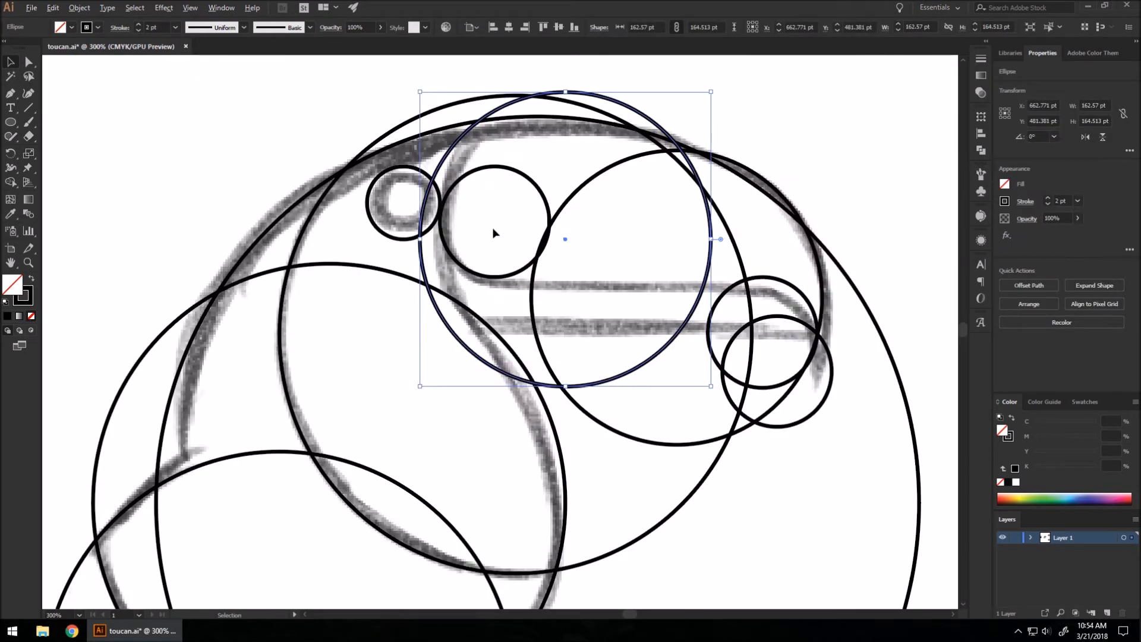
drag(476, 359, 501, 346)
drag(501, 344, 501, 346)
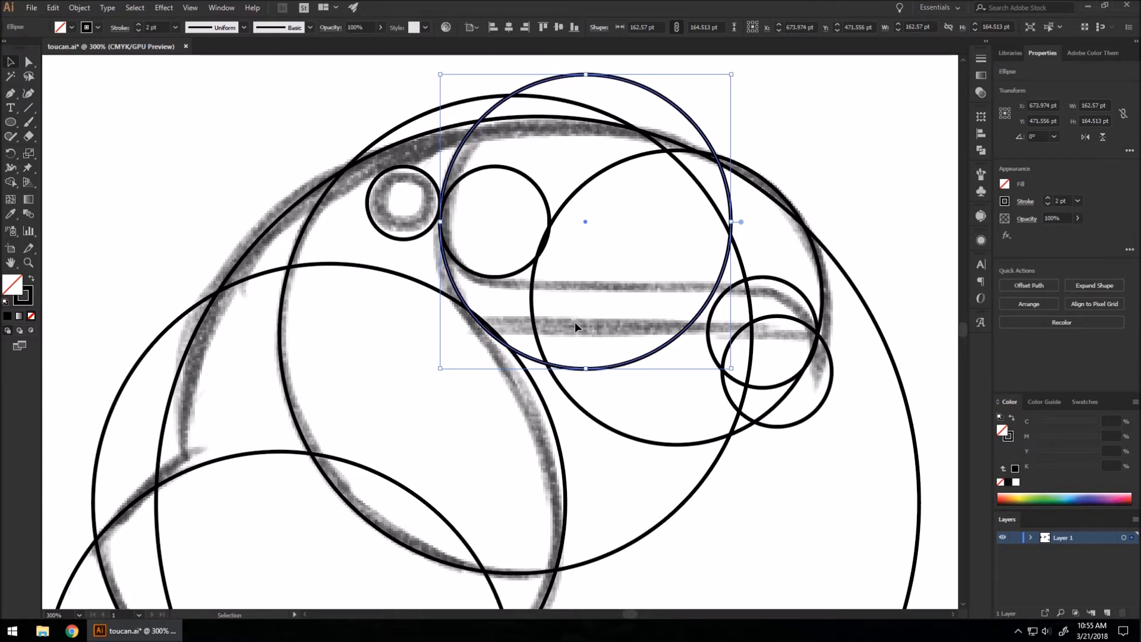
key(ctrl+minus)
Step: Draw straight lines along the beak's top and lower edges, from the tip circles to the head
click(12, 95)
scroll(532, 281, up, 2)
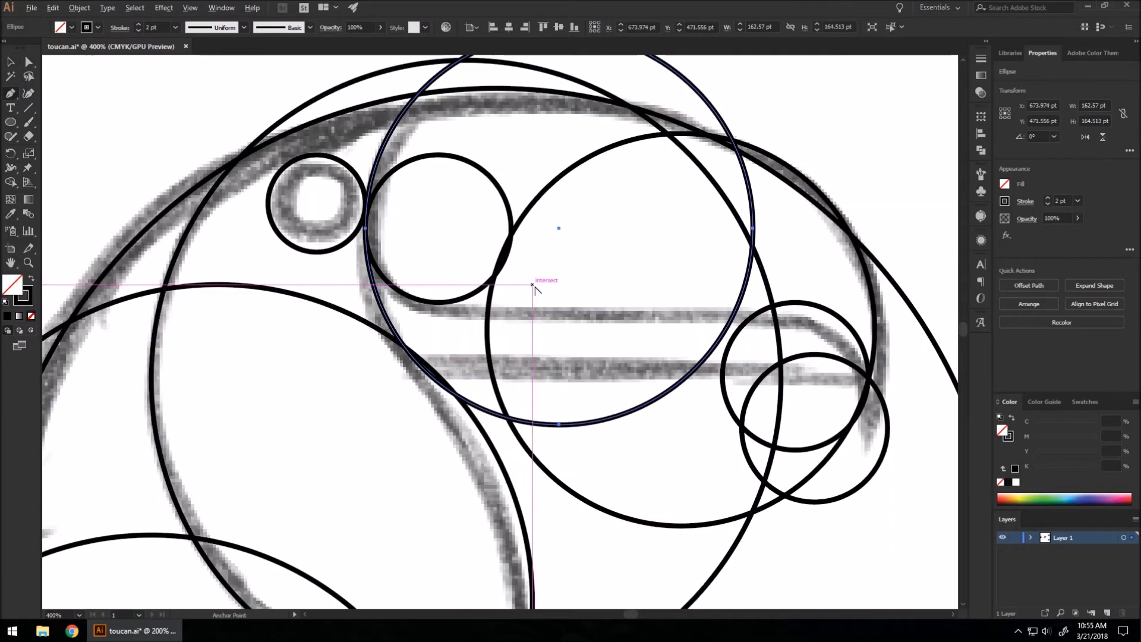
click(797, 303)
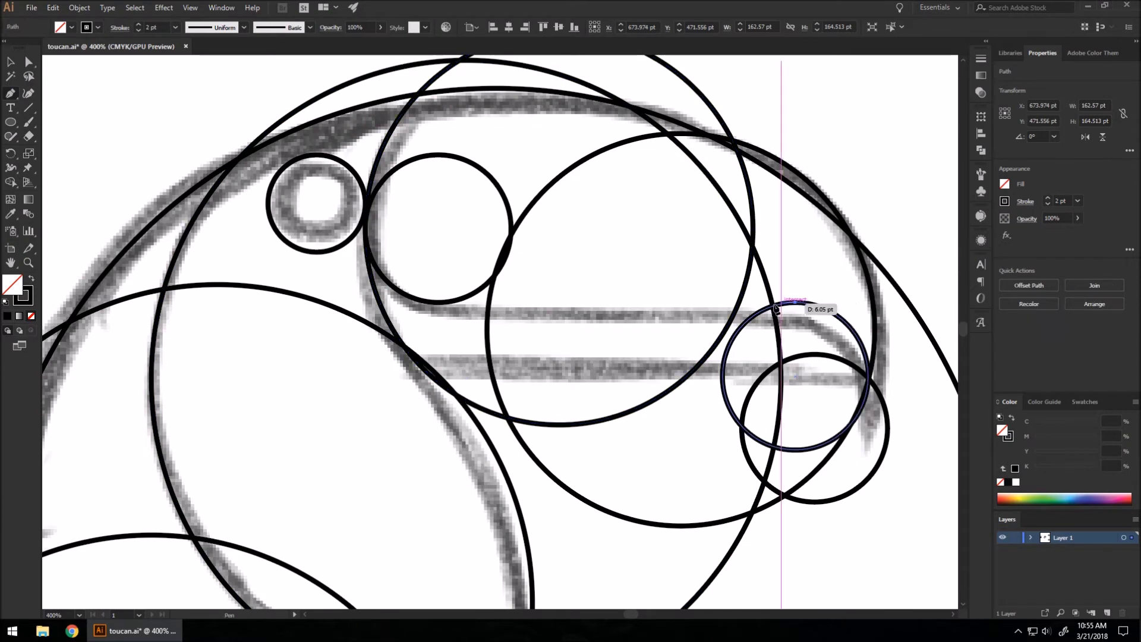
click(438, 302)
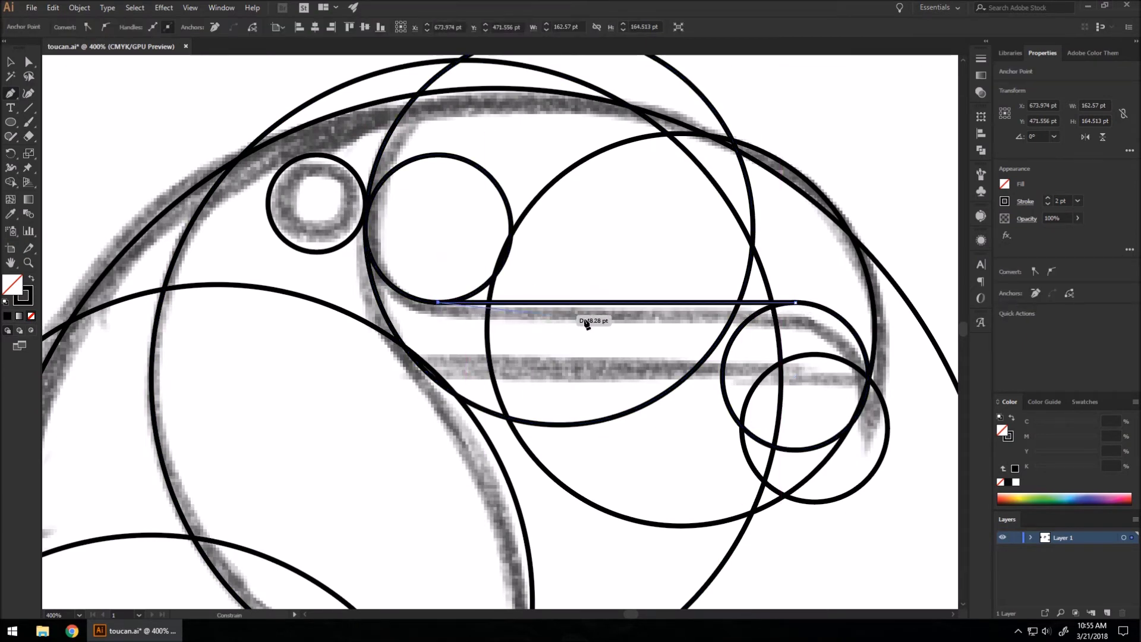
click(815, 355)
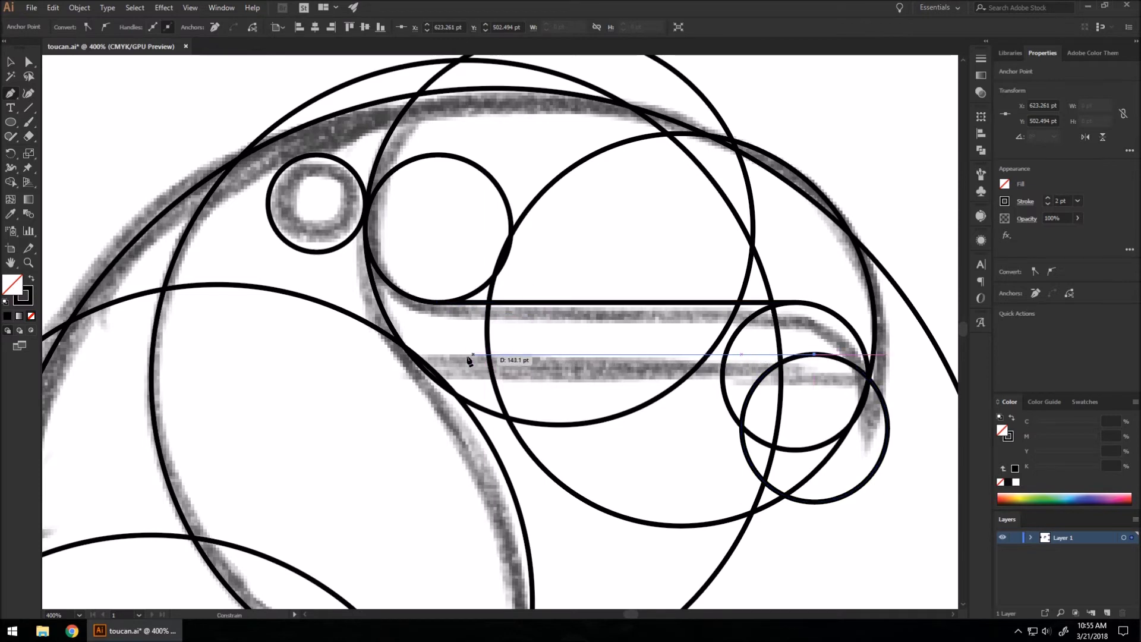
click(410, 357)
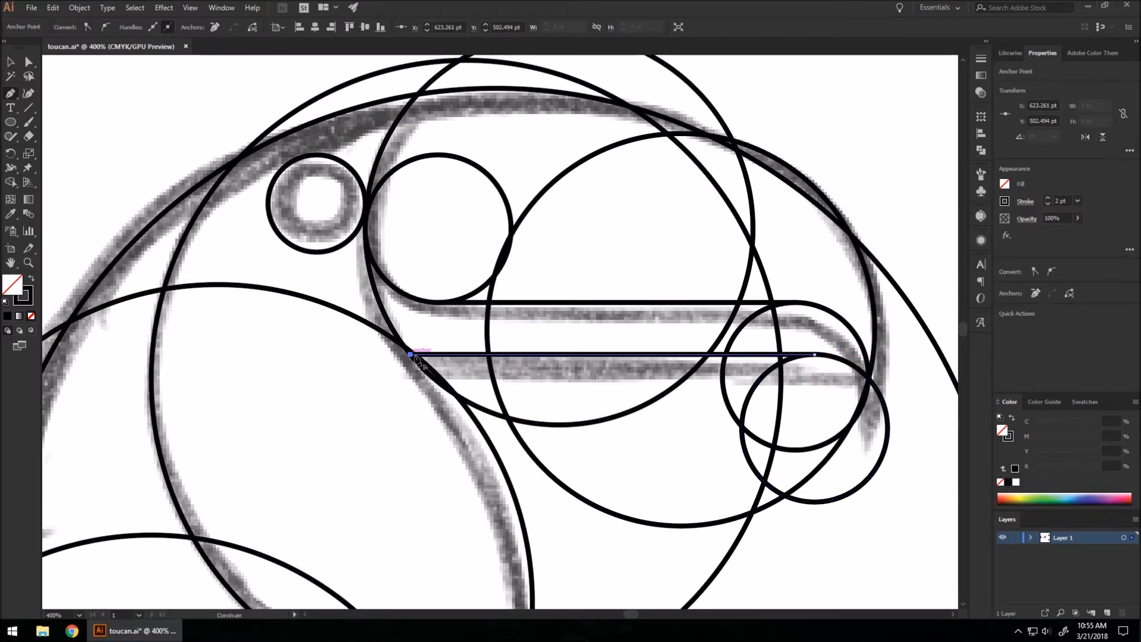
scroll(432, 312, down, 1)
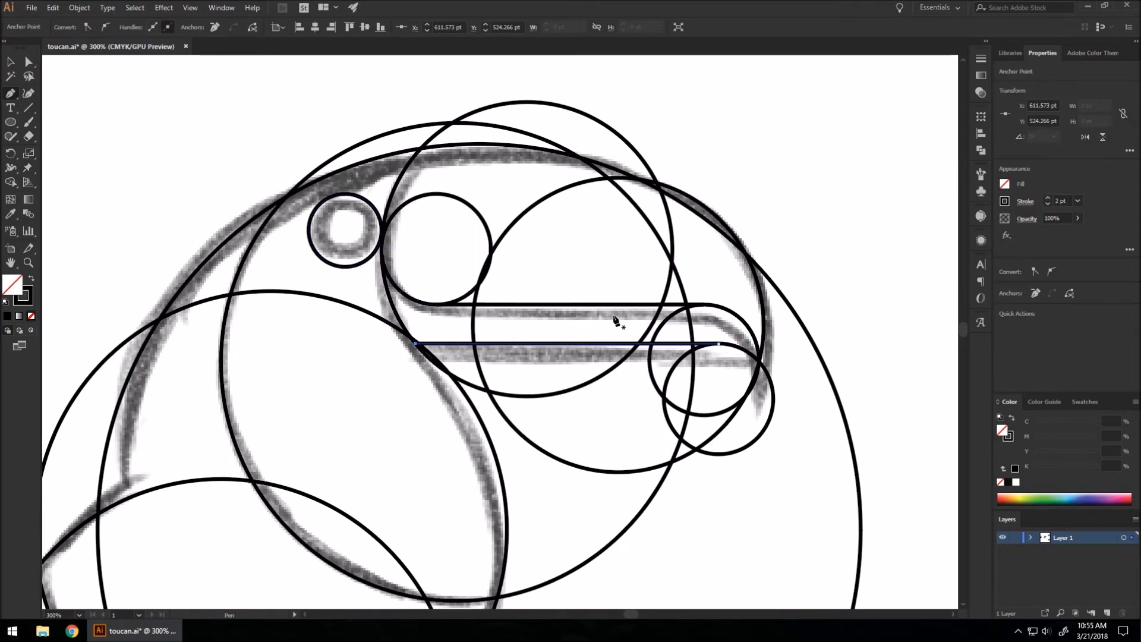
scroll(510, 248, down, 3)
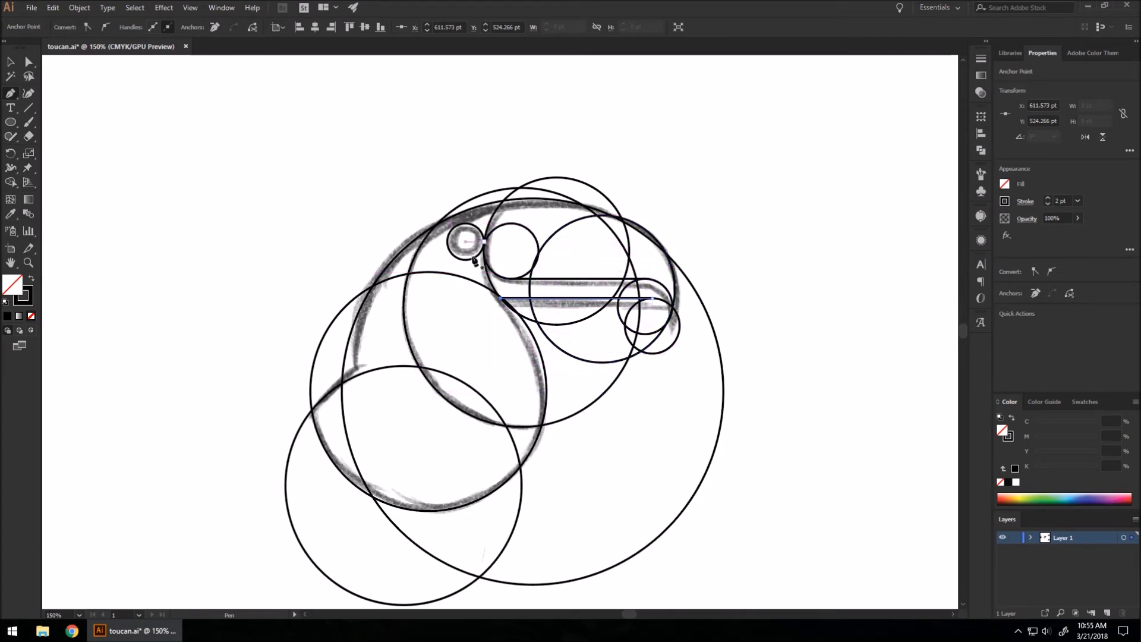
Step: Select all construction circles and use Shape Builder to remove the outer crescents and bottom-circle pieces
drag(261, 156, 794, 573)
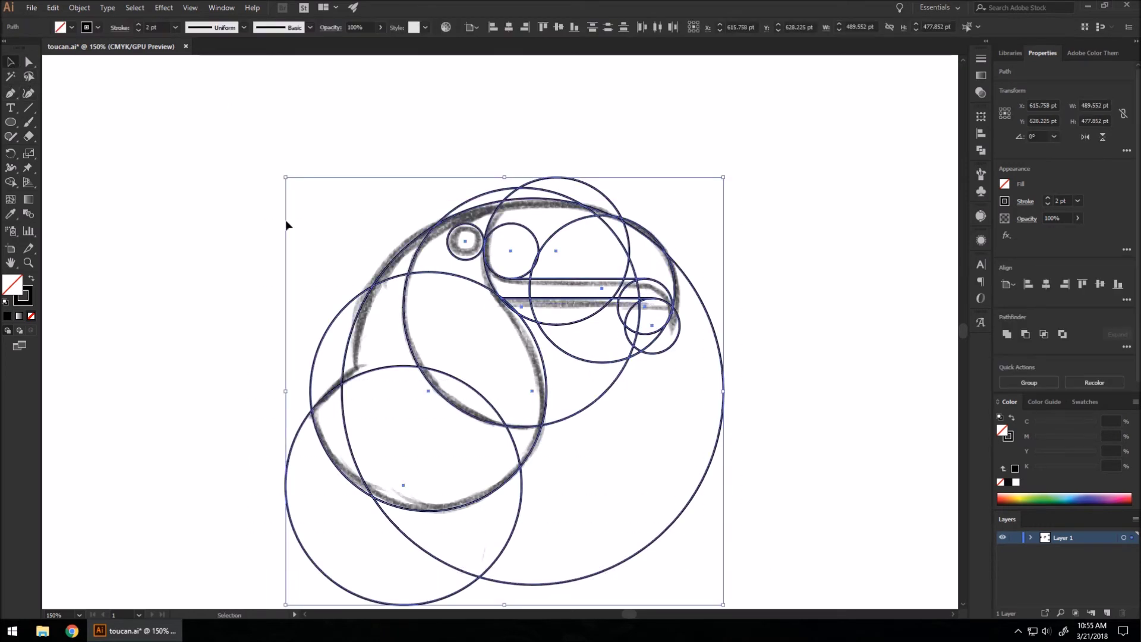
click(9, 185)
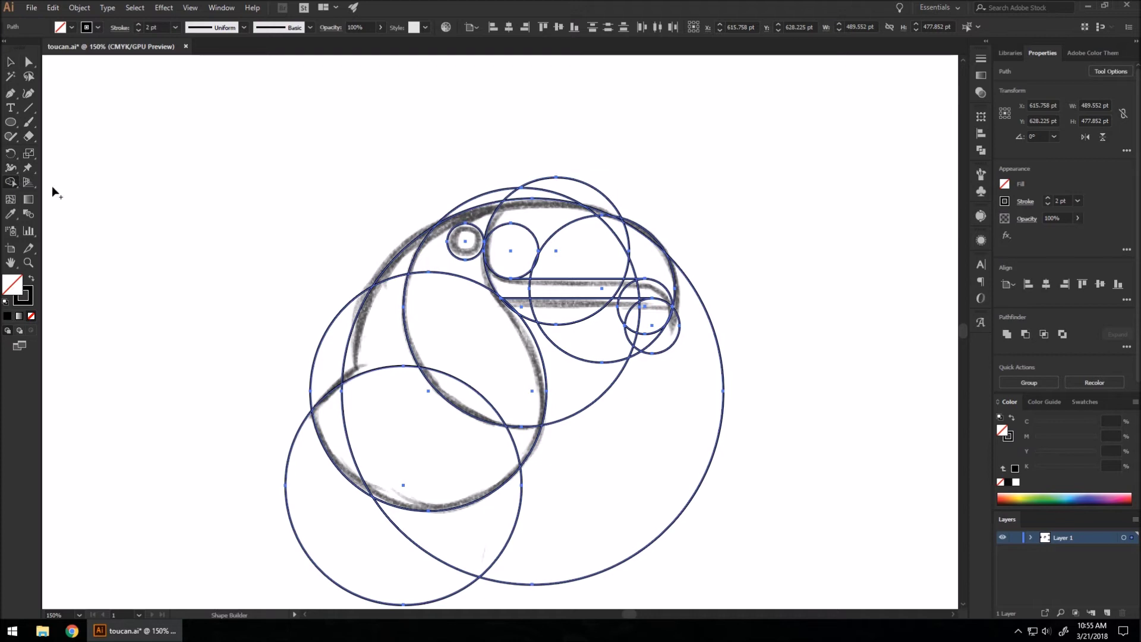
alt+click(702, 359)
alt+click(484, 517)
alt+click(390, 543)
alt+click(326, 357)
scroll(497, 196, up, 1)
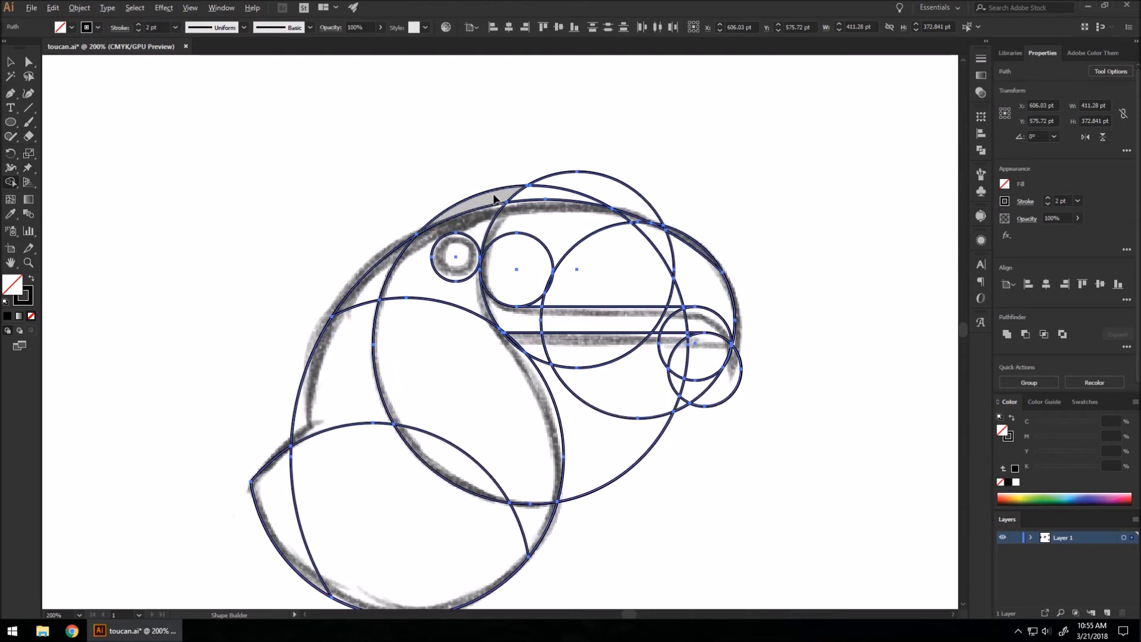
alt+click(580, 177)
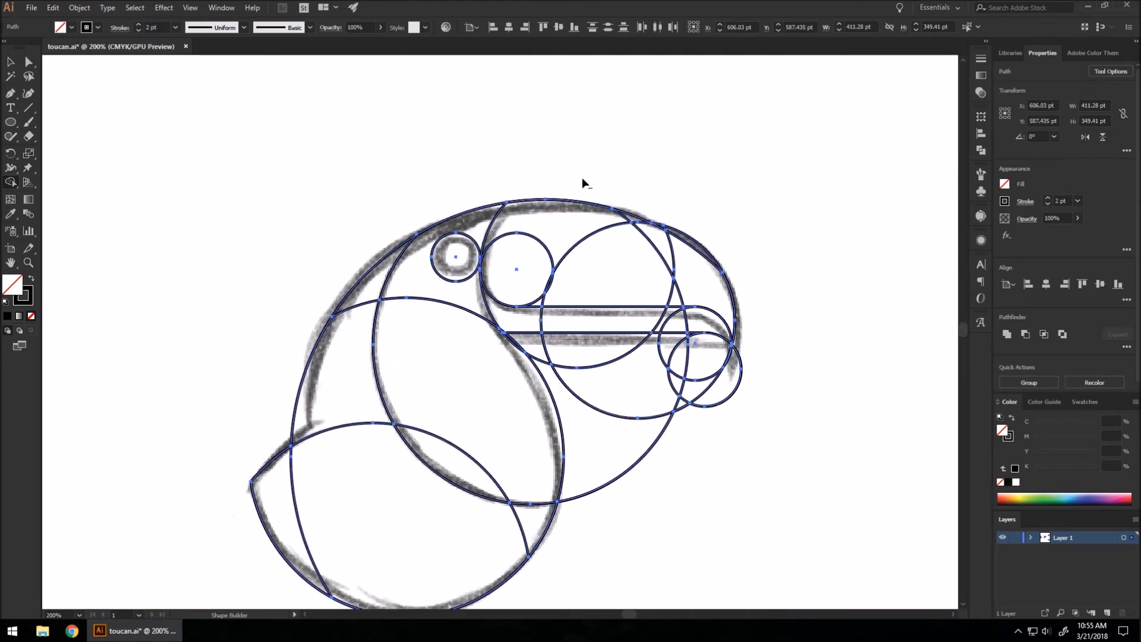
scroll(697, 242, up, 2)
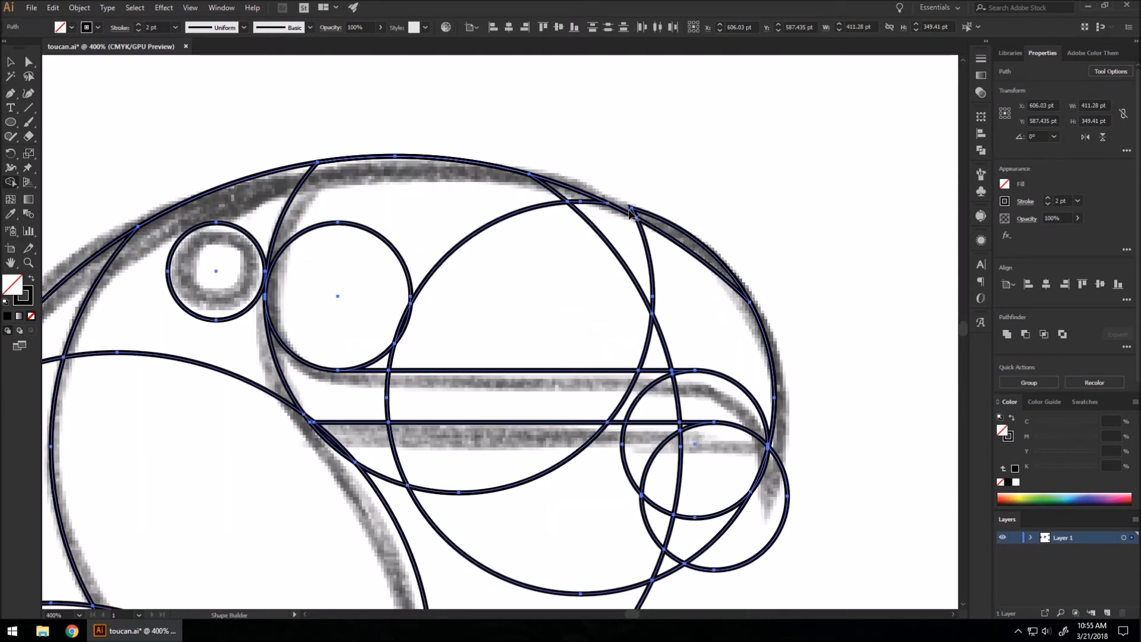
scroll(678, 171, down, 2)
scroll(730, 327, up, 2)
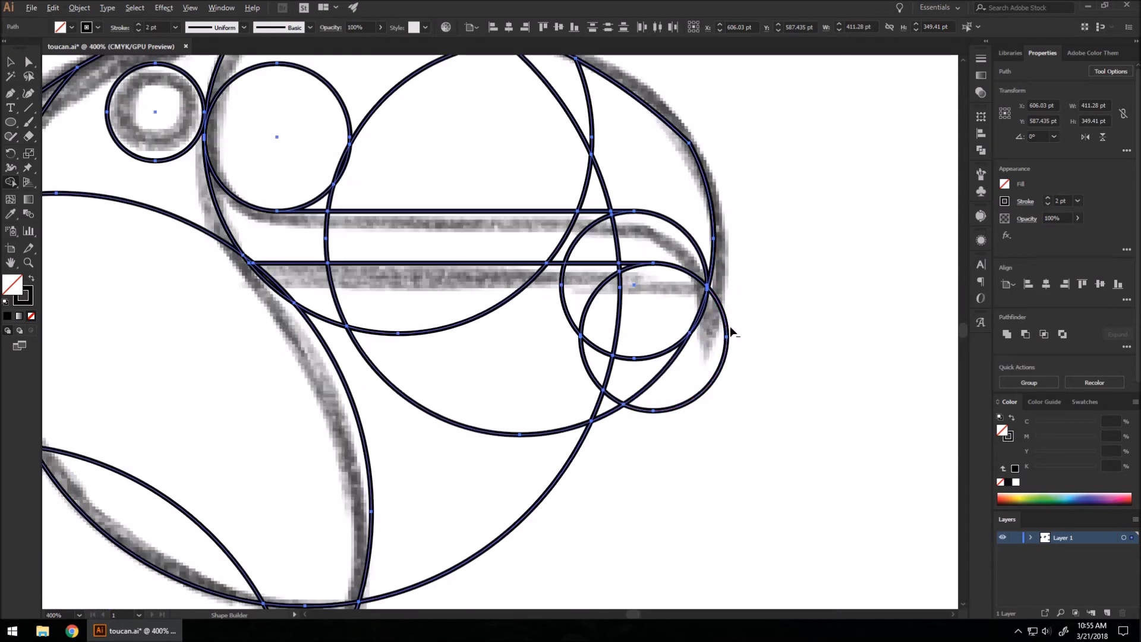
alt+click(703, 343)
Step: Merge the large regions below the beak and delete the leftover arcs and wedges near the tip
mouse_move(609, 362)
mouse_down()
mouse_move(527, 313)
mouse_move(465, 291)
mouse_move(331, 298)
mouse_up()
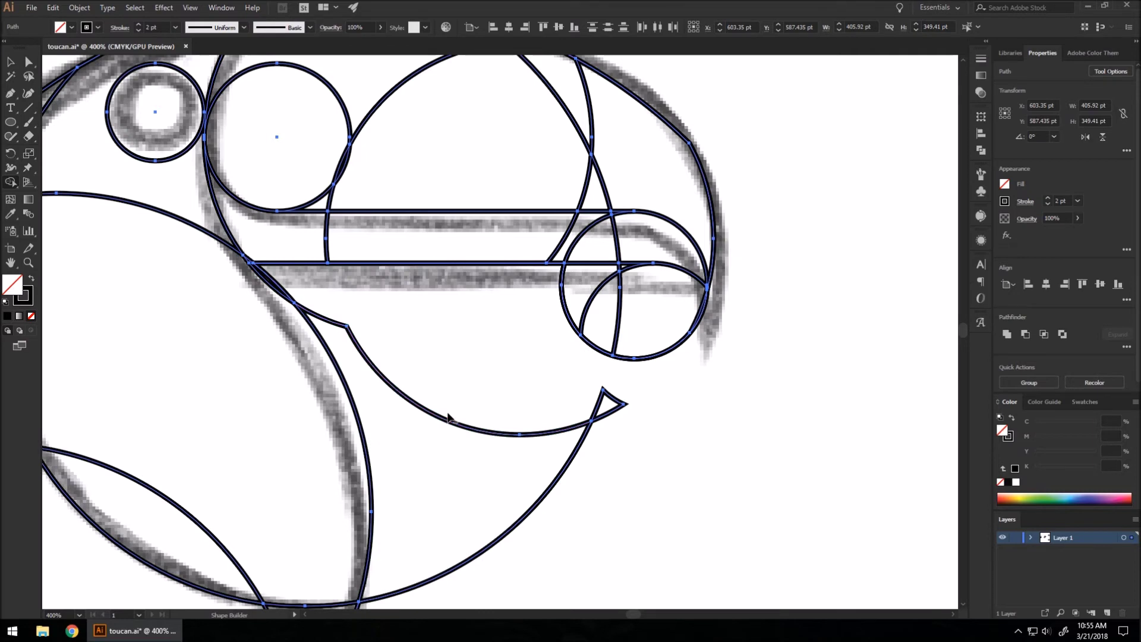
alt+click(399, 395)
alt+click(651, 335)
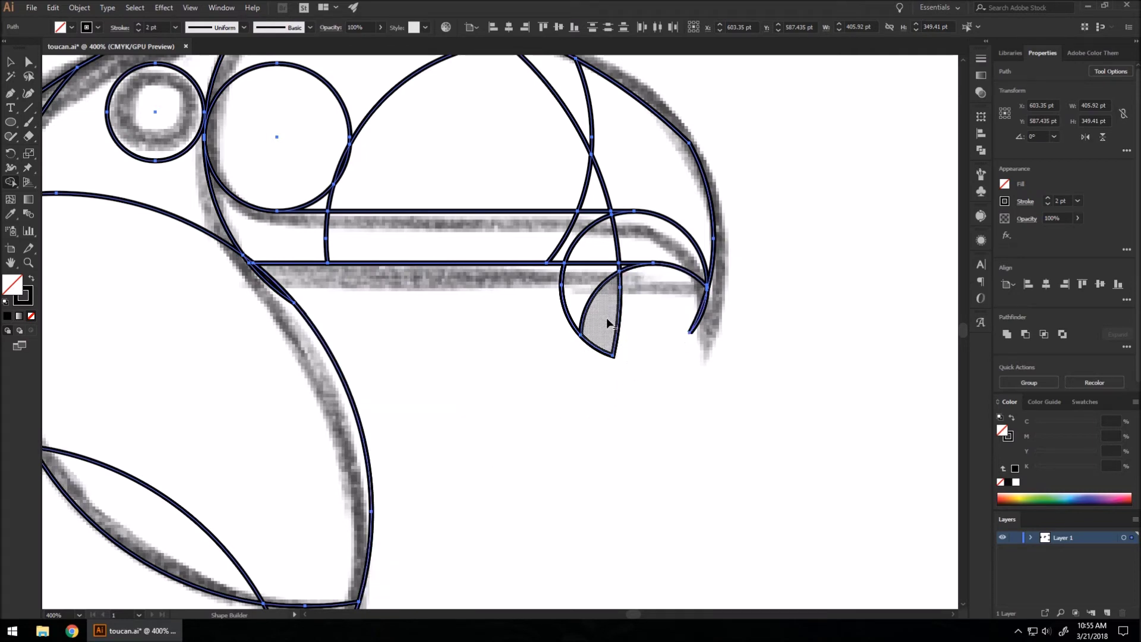
alt+click(574, 298)
scroll(275, 274, up, 2)
scroll(682, 306, down, 3)
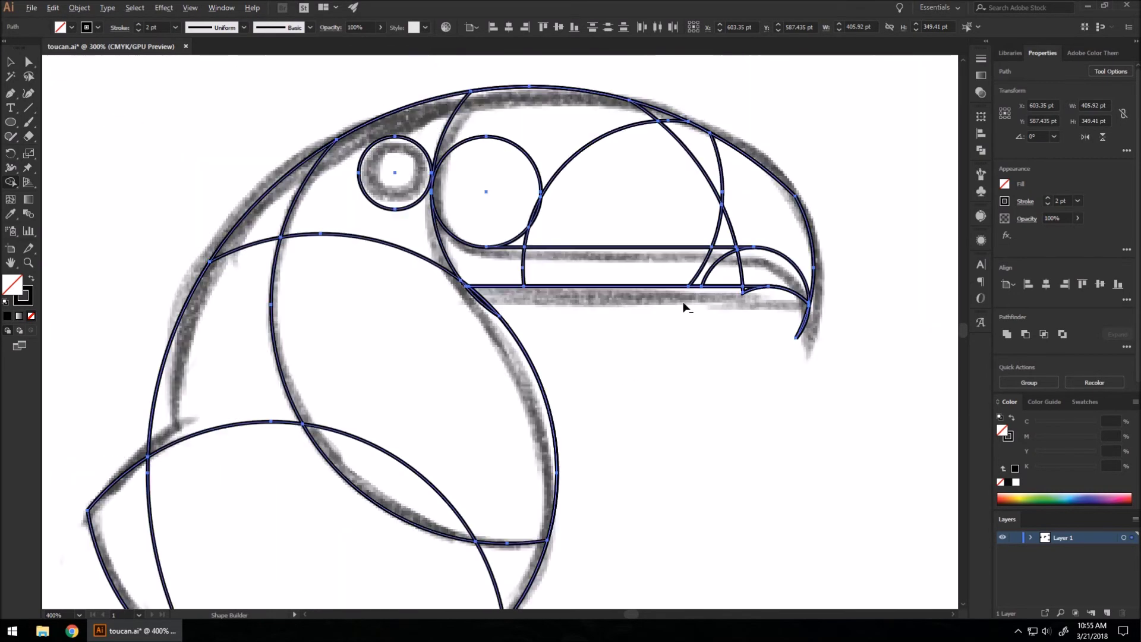
scroll(703, 282, up, 4)
alt+click(669, 287)
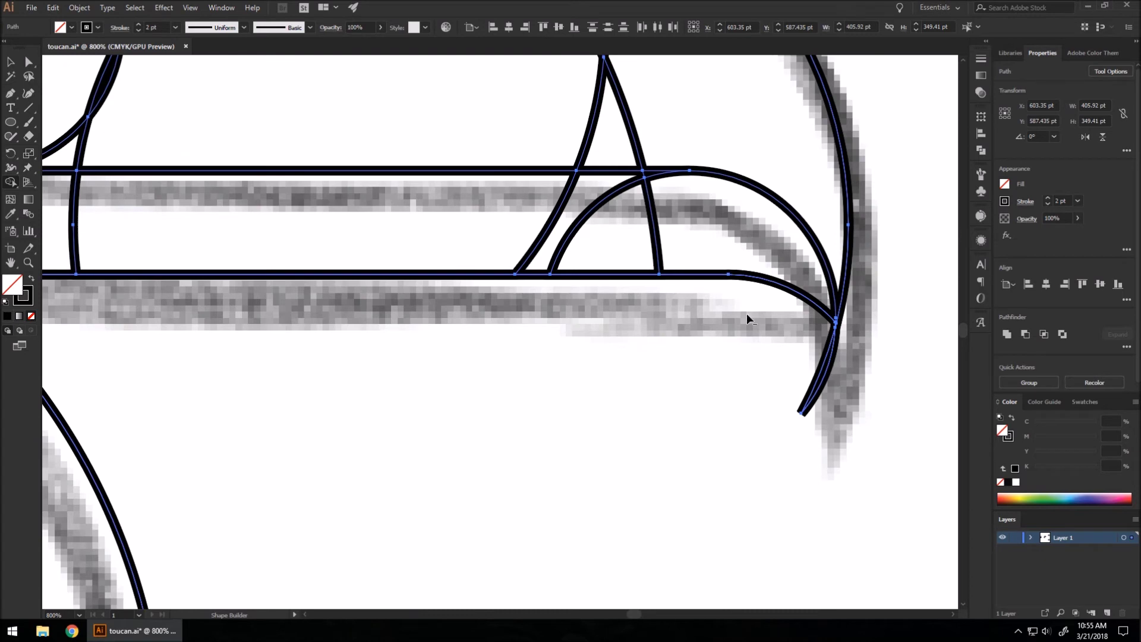
alt+click(831, 361)
scroll(837, 335, up, 4)
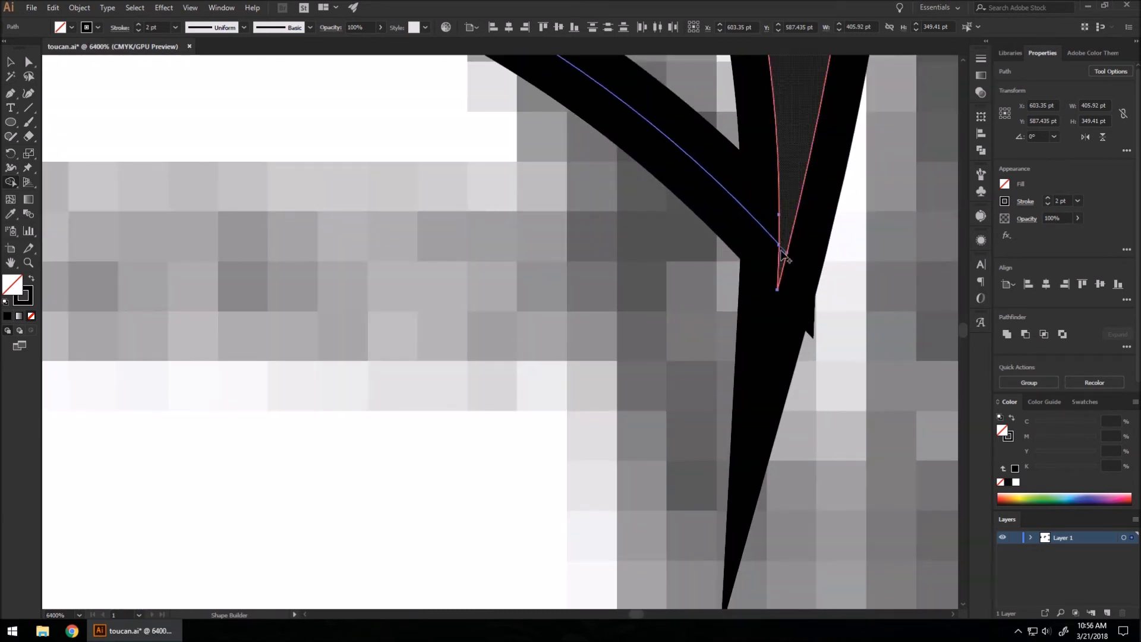
scroll(782, 300, down, 6)
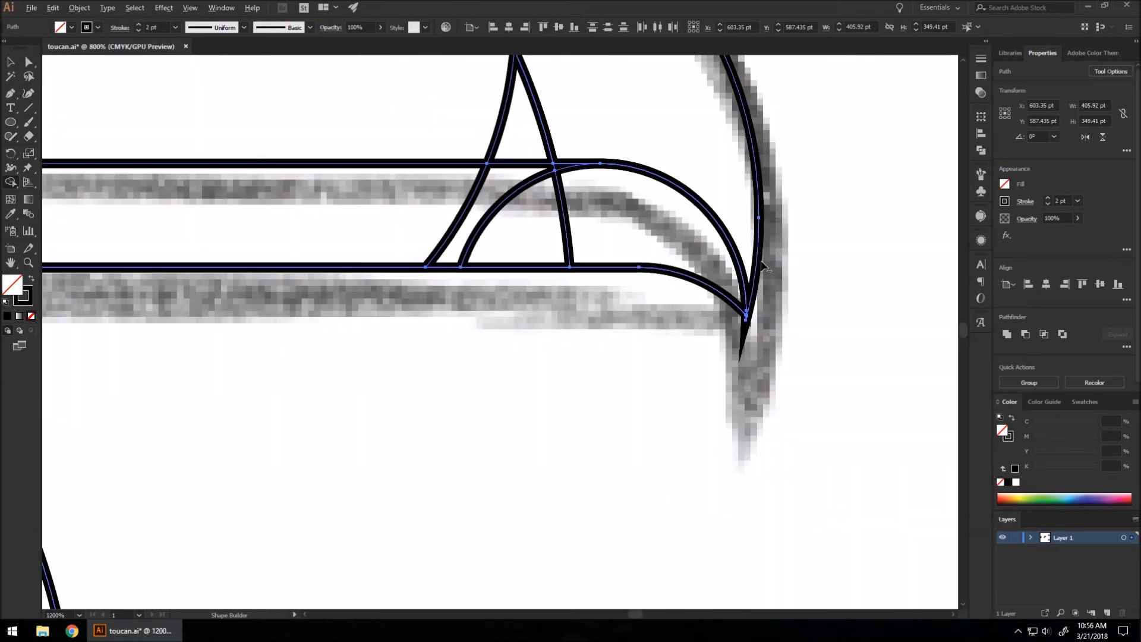
scroll(614, 141, down, 5)
scroll(636, 231, up, 5)
Step: Merge the upper beak regions into one shape, then merge the regions around the eye
mouse_move(625, 300)
mouse_down()
mouse_move(560, 320)
mouse_move(568, 194)
mouse_move(462, 118)
mouse_up()
drag(237, 183, 190, 244)
scroll(531, 254, down, 1)
scroll(454, 280, down, 1)
scroll(345, 289, up, 1)
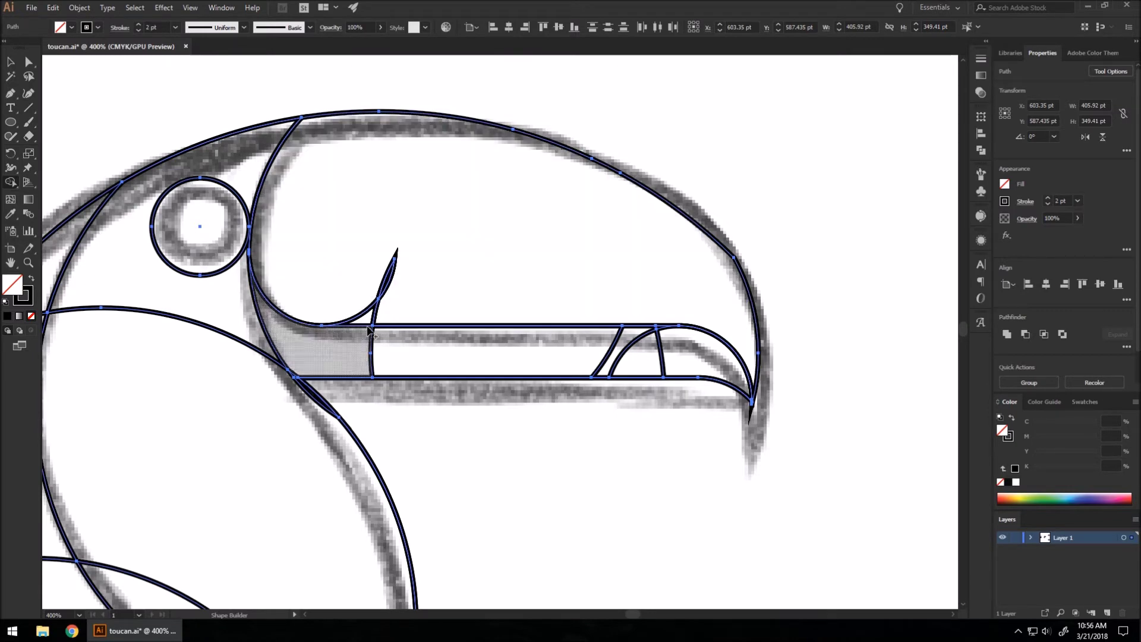
Step: Check the outlines, clear the sliver under the upper beak, and merge the upper beak pieces
key(ctrl+y)
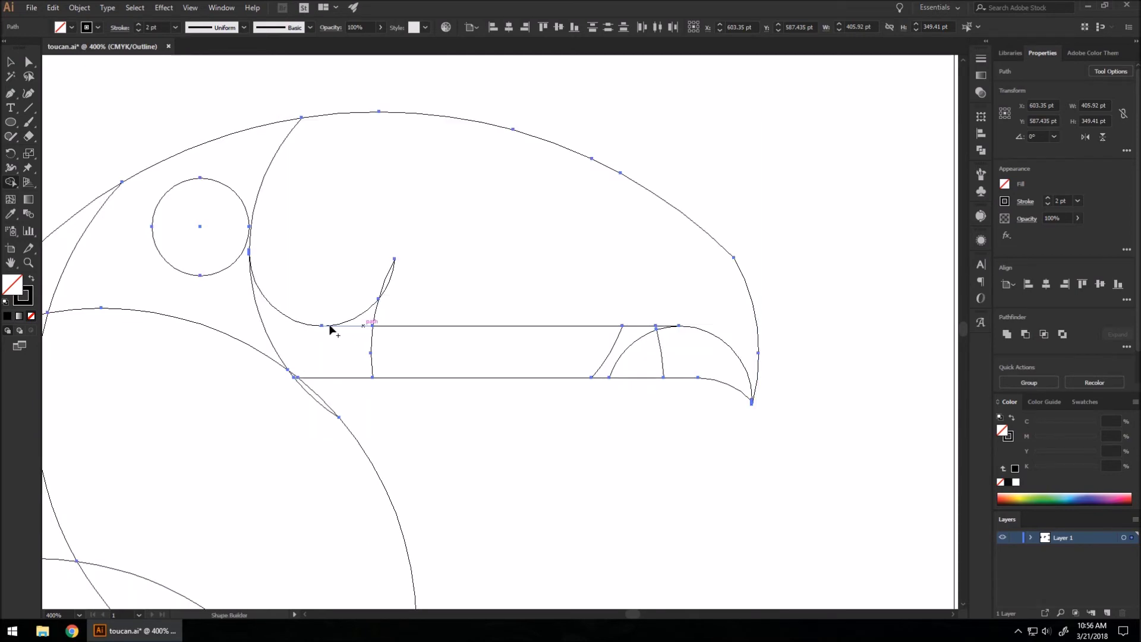
key(ctrl+y)
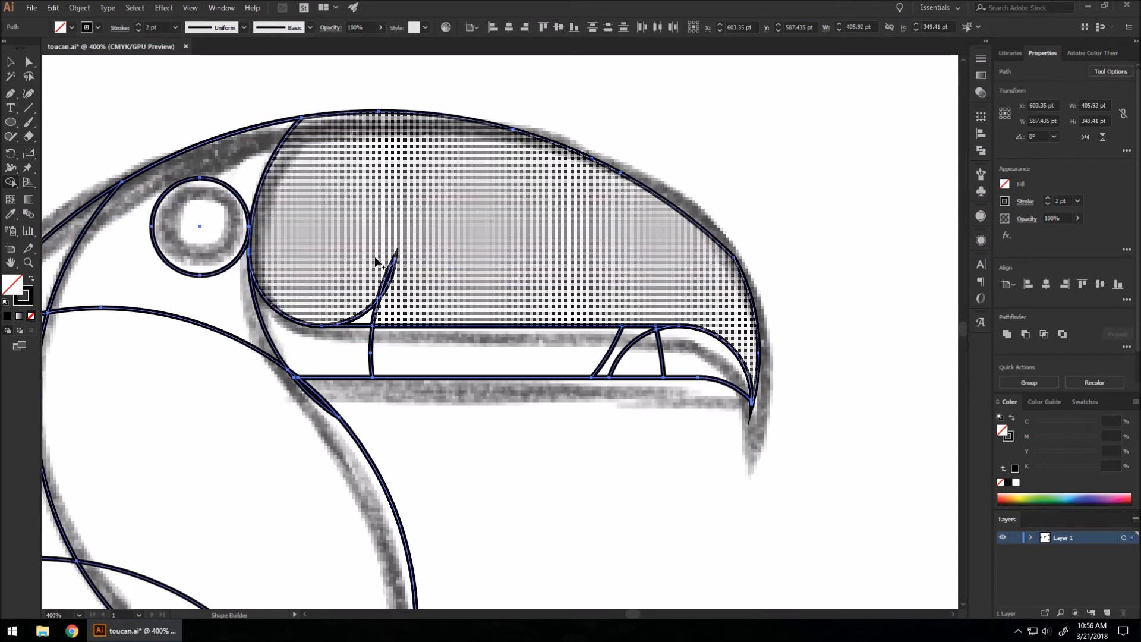
click(368, 309)
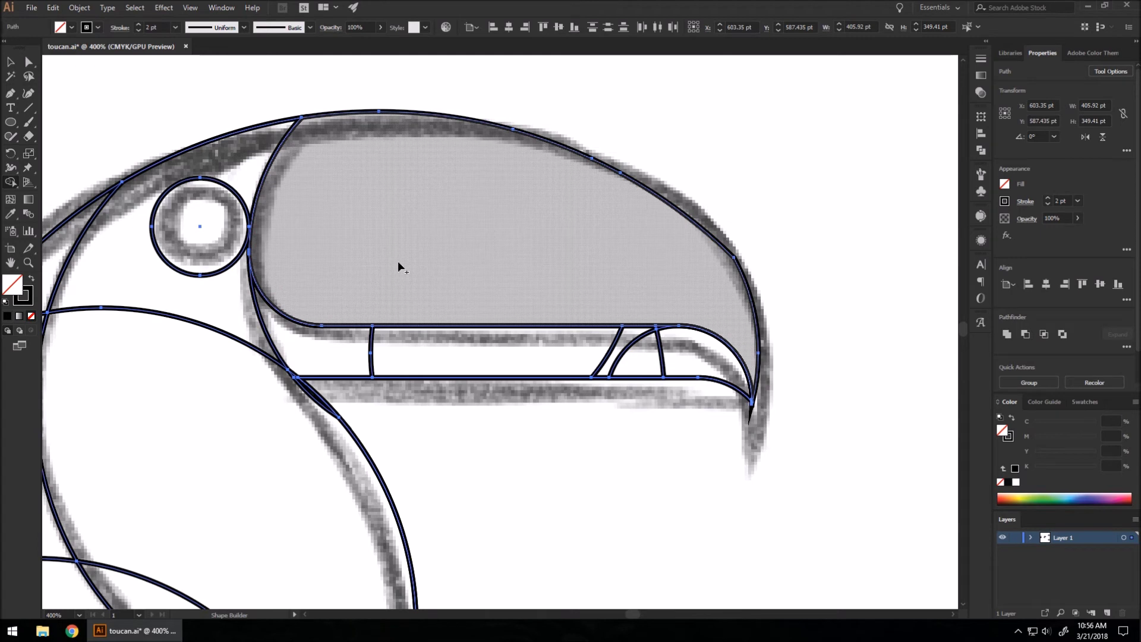
scroll(520, 260, down, 1)
scroll(663, 339, up, 1)
drag(664, 339, 338, 334)
scroll(680, 356, up, 3)
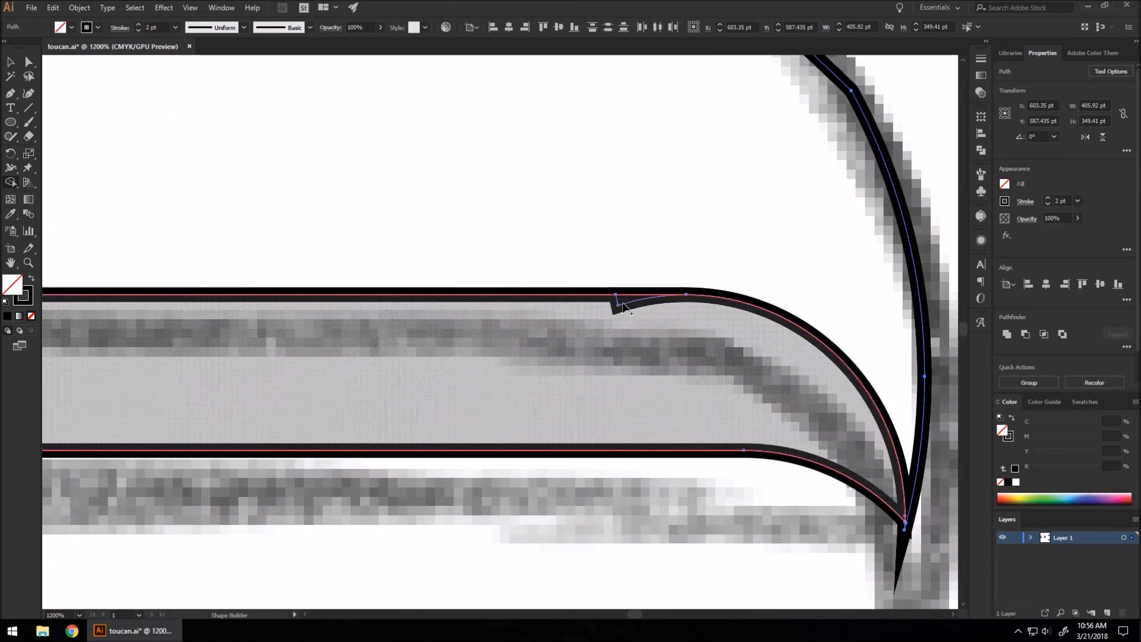
scroll(679, 411, up, 1)
scroll(680, 410, up, 3)
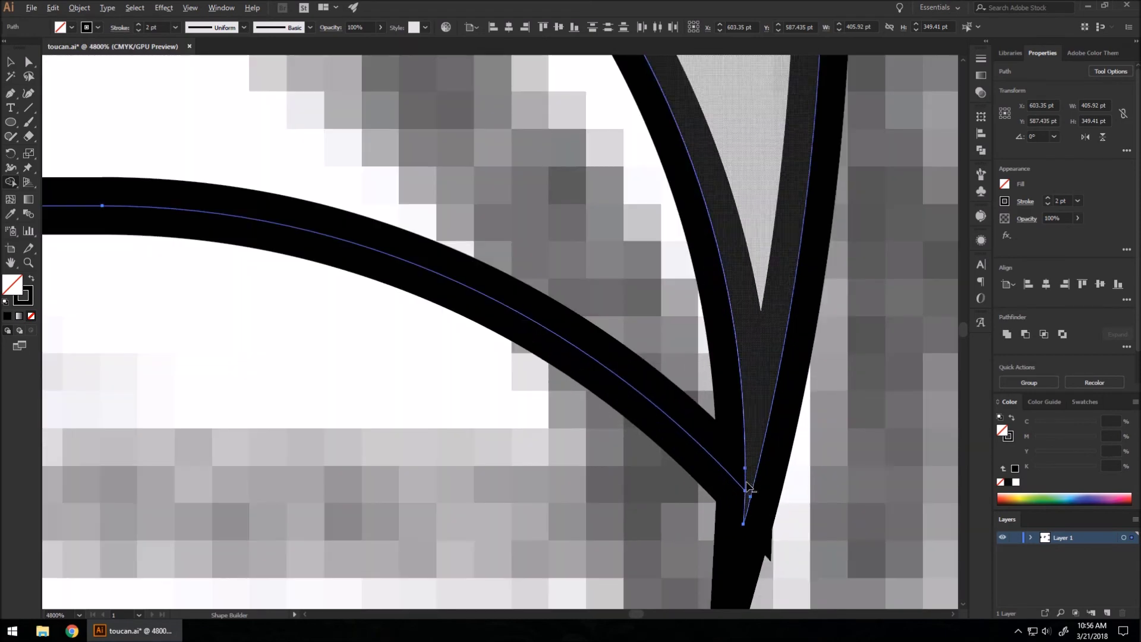
scroll(759, 485, down, 3)
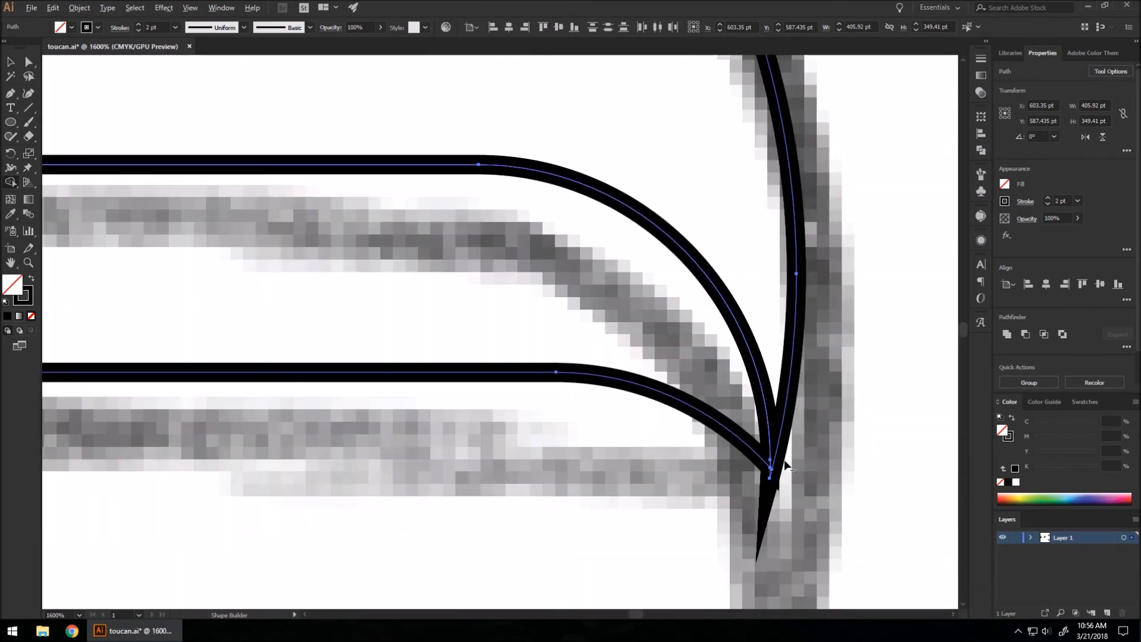
scroll(714, 422, down, 4)
scroll(537, 423, up, 4)
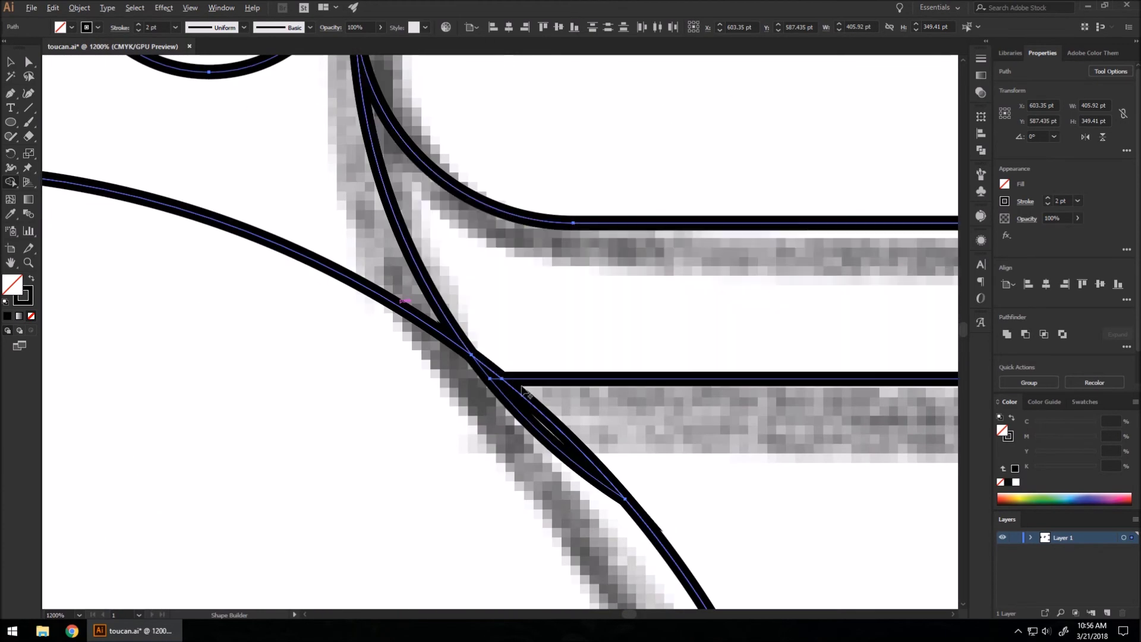
scroll(539, 425, down, 2)
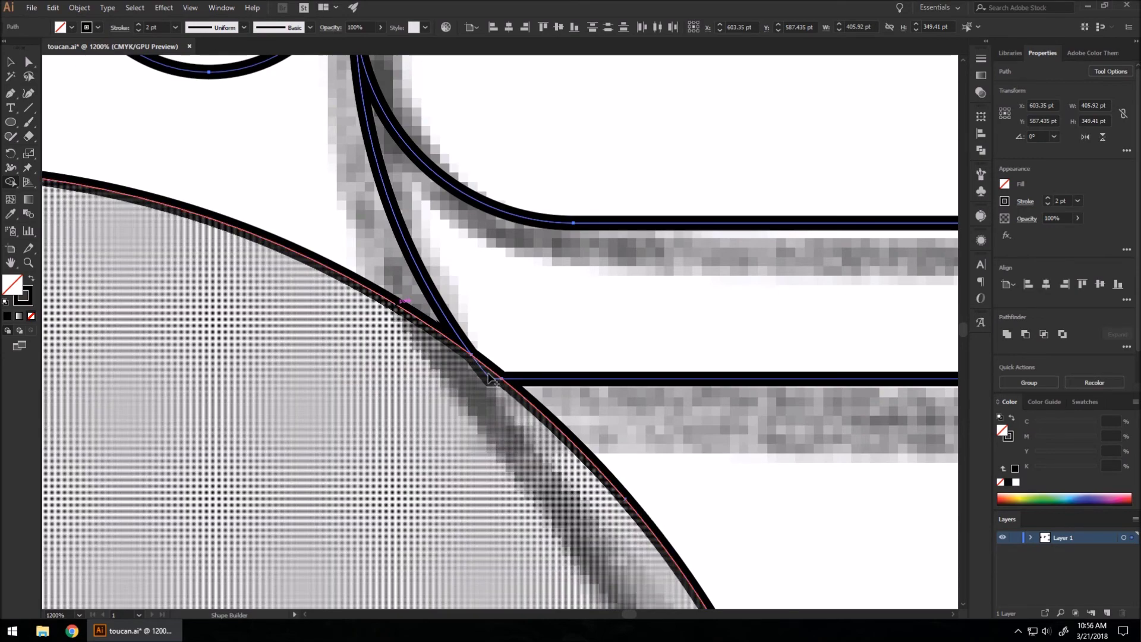
scroll(488, 384, down, 2)
scroll(506, 362, up, 4)
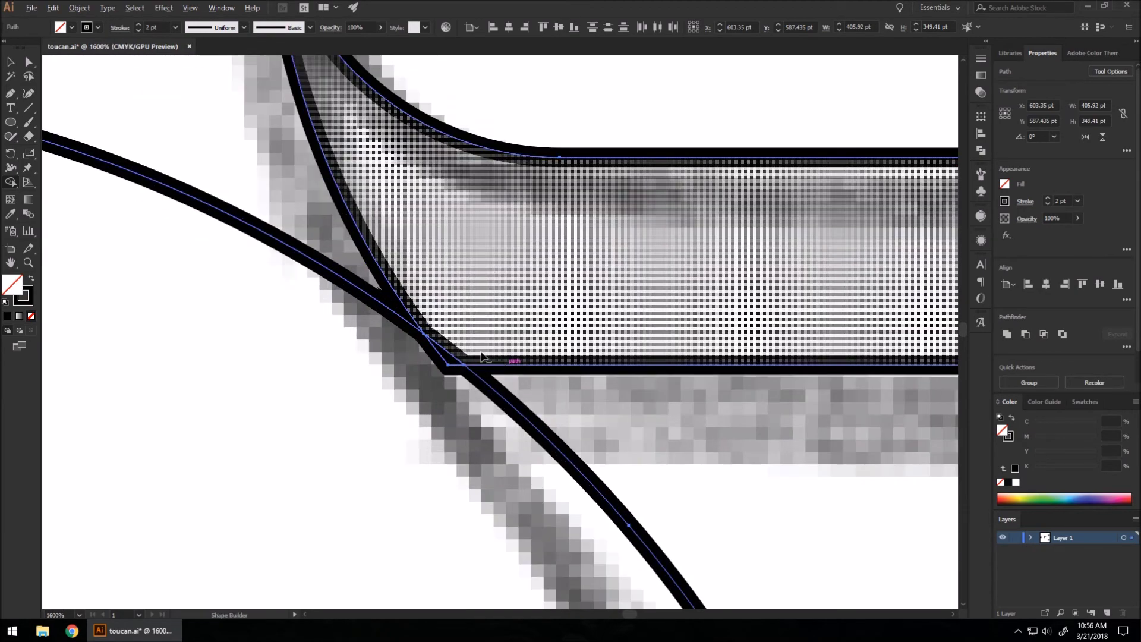
scroll(491, 343, down, 4)
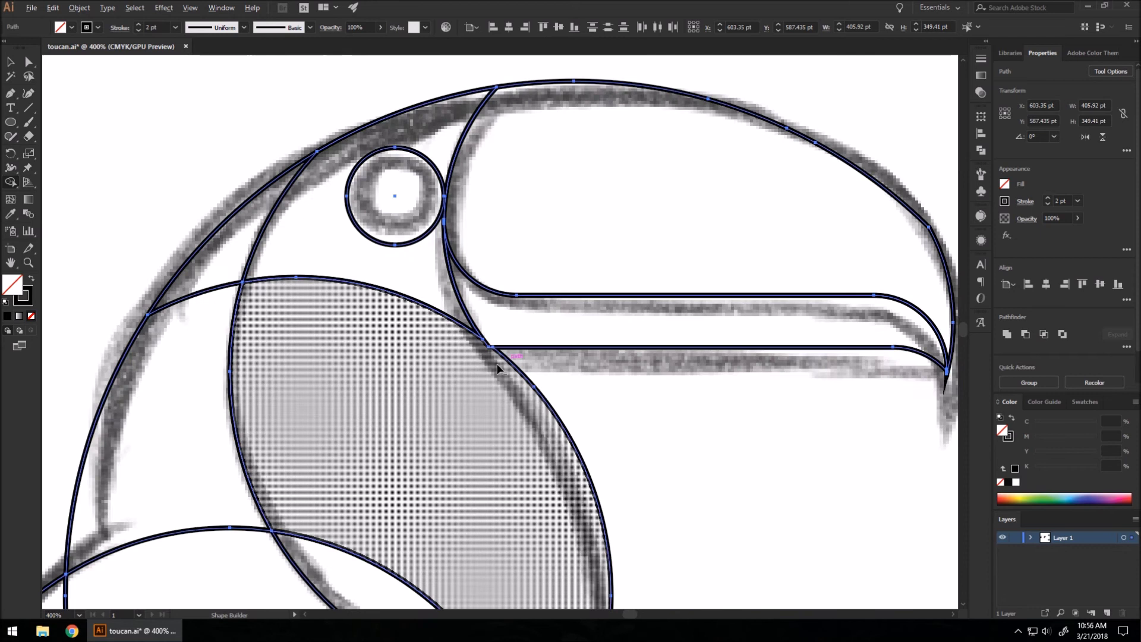
Step: Merge the eye area, neck, lens region, cheek and bottom regions into one body shape
drag(431, 288, 450, 399)
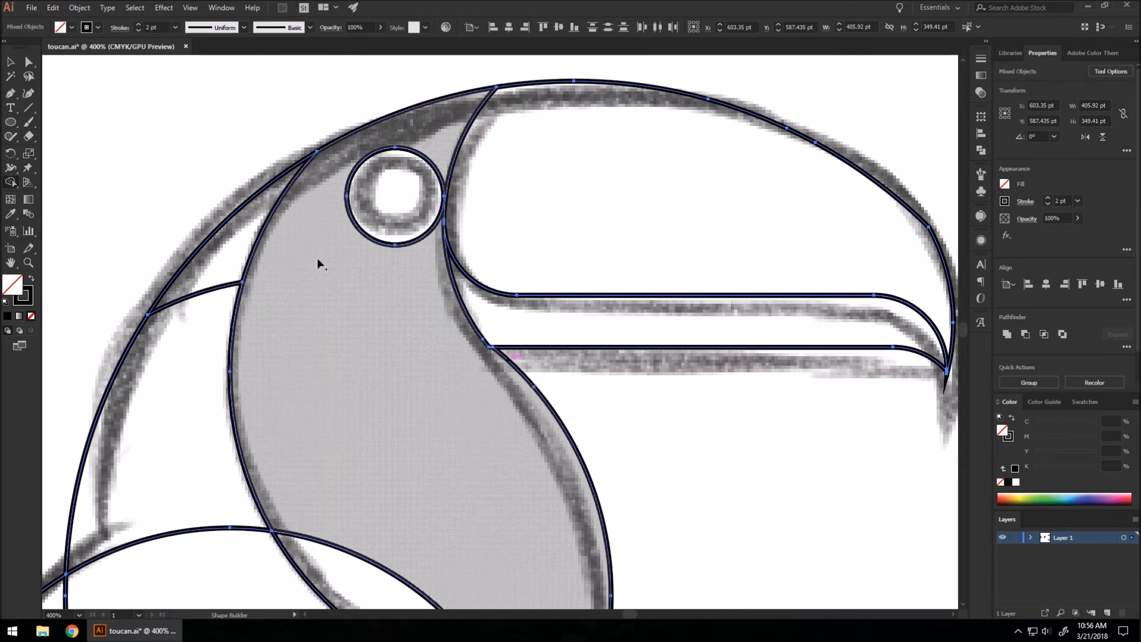
scroll(370, 268, down, 2)
drag(383, 404, 393, 425)
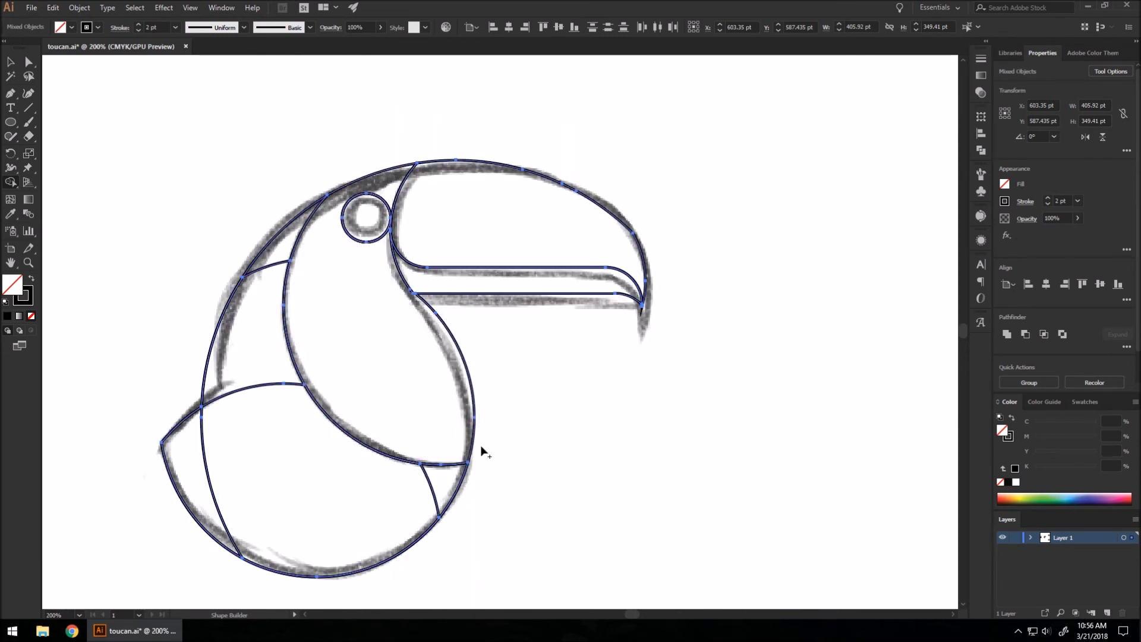
mouse_move(279, 250)
mouse_down()
mouse_move(261, 392)
mouse_move(216, 454)
mouse_move(185, 456)
mouse_move(422, 512)
mouse_move(440, 480)
mouse_up()
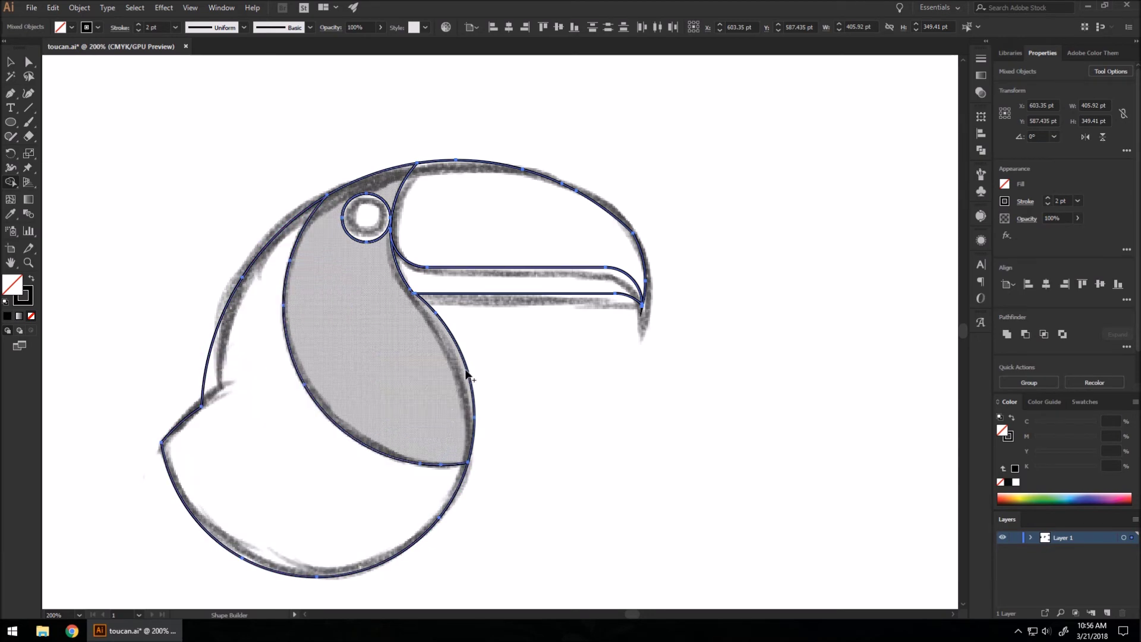
scroll(642, 305, up, 3)
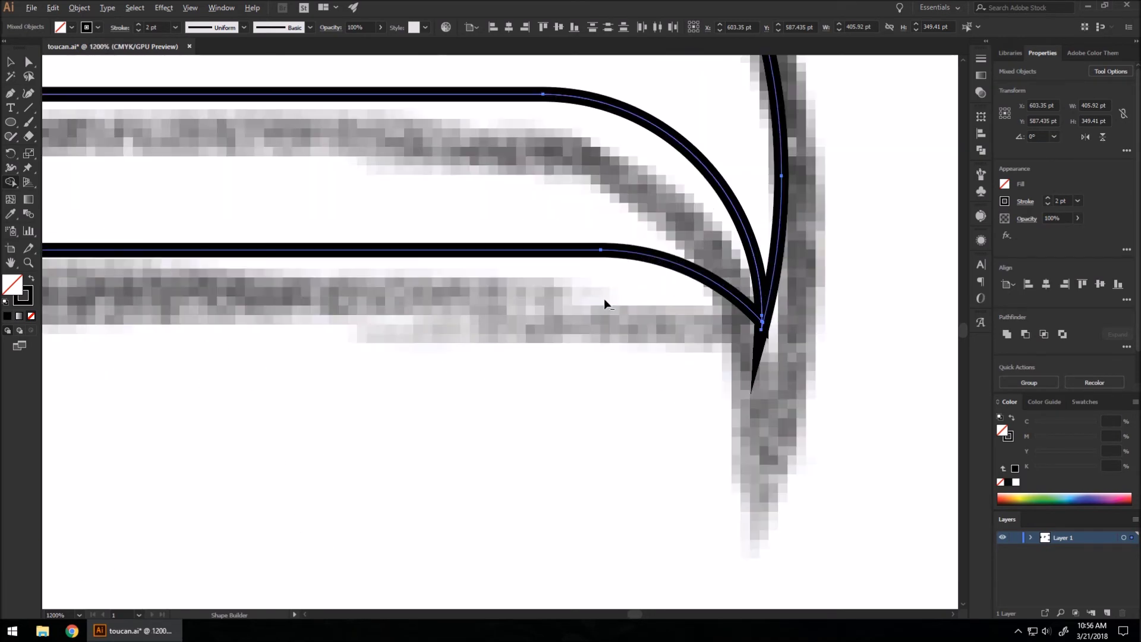
scroll(605, 287, down, 2)
key(v)
scroll(490, 169, down, 4)
Step: With Direct Selection, select the corner anchor on the beak's upper edge
click(634, 198)
scroll(566, 180, up, 5)
scroll(532, 190, down, 5)
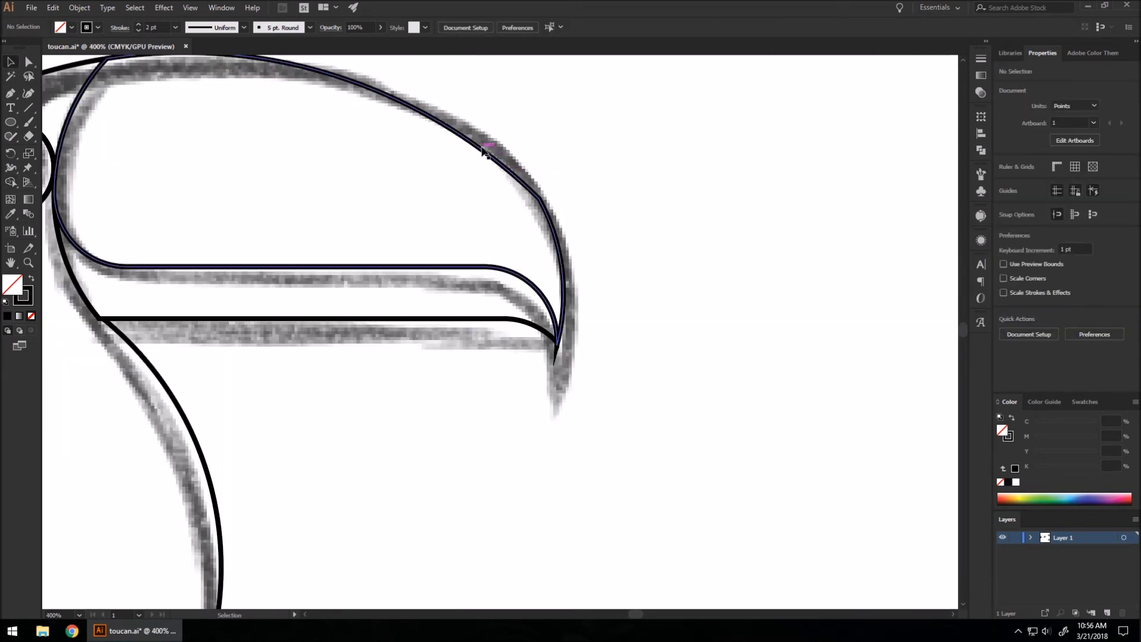
scroll(614, 208, up, 5)
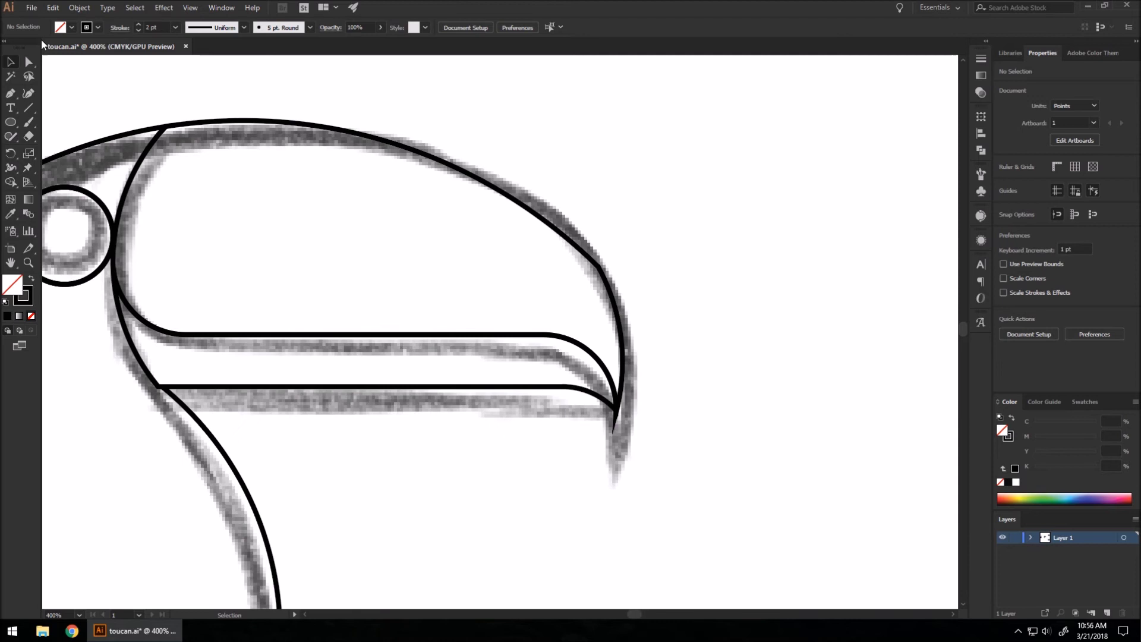
click(28, 61)
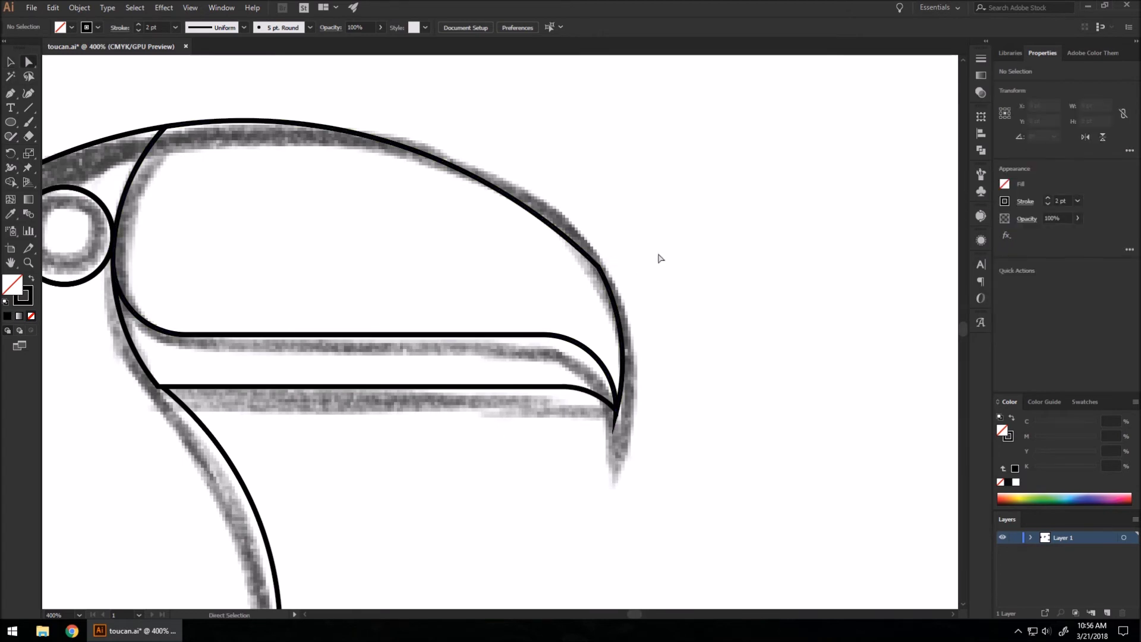
click(599, 269)
scroll(587, 271, up, 3)
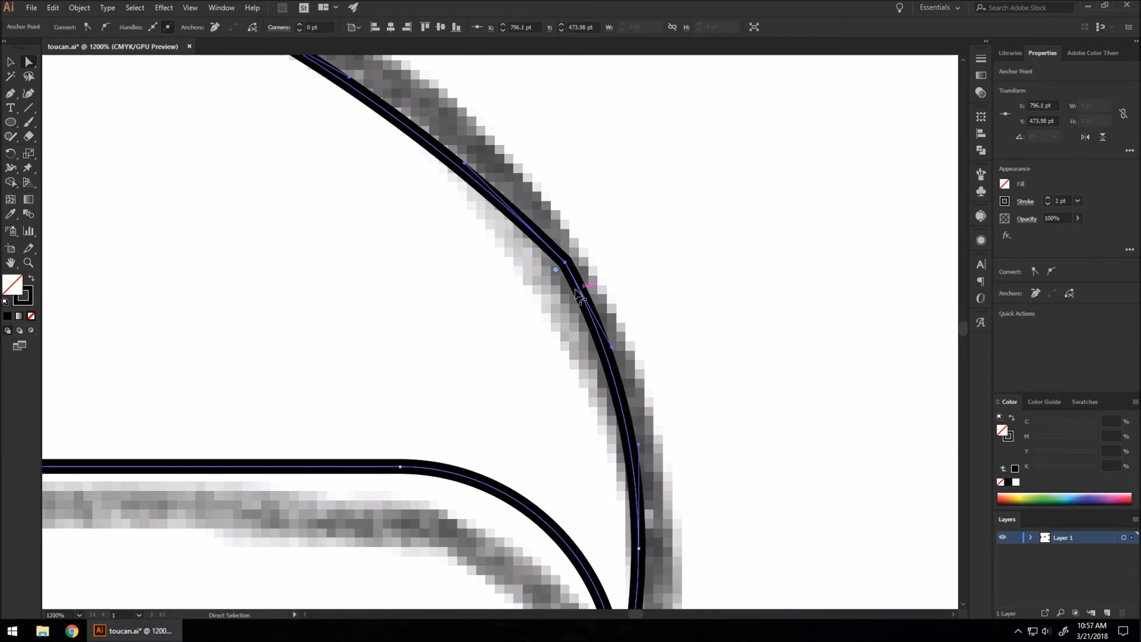
scroll(581, 255, down, 5)
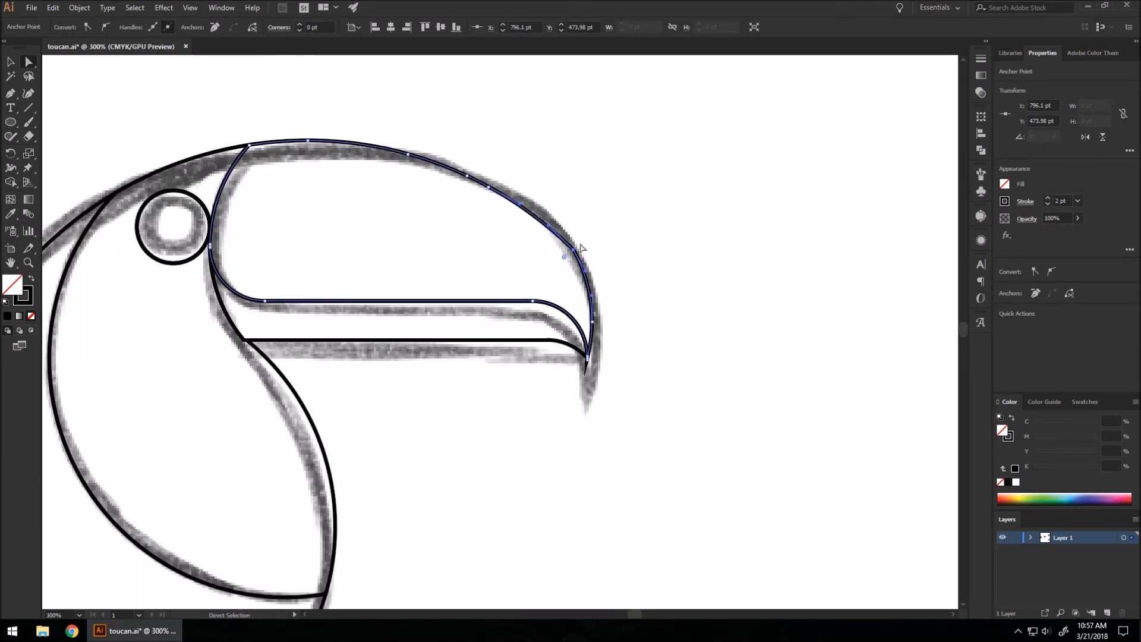
scroll(574, 249, up, 3)
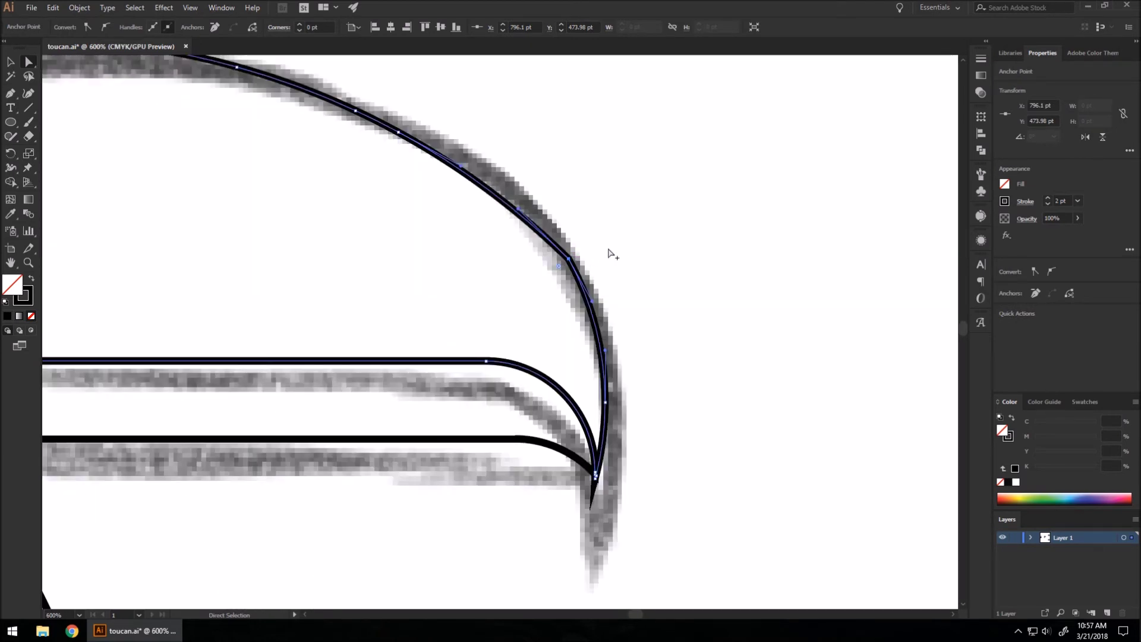
scroll(612, 255, down, 3)
scroll(604, 238, up, 2)
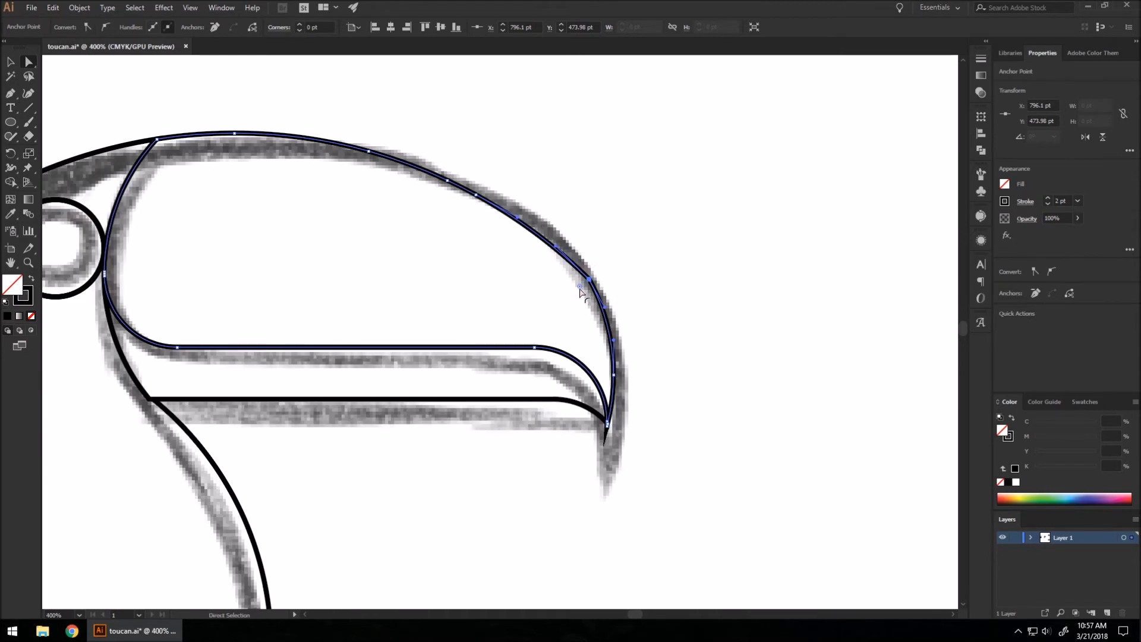
scroll(580, 292, up, 1)
Step: Drag the live corner widget to round the beak's upper-edge corner to about 70 pt
click(30, 62)
drag(584, 284, 275, 429)
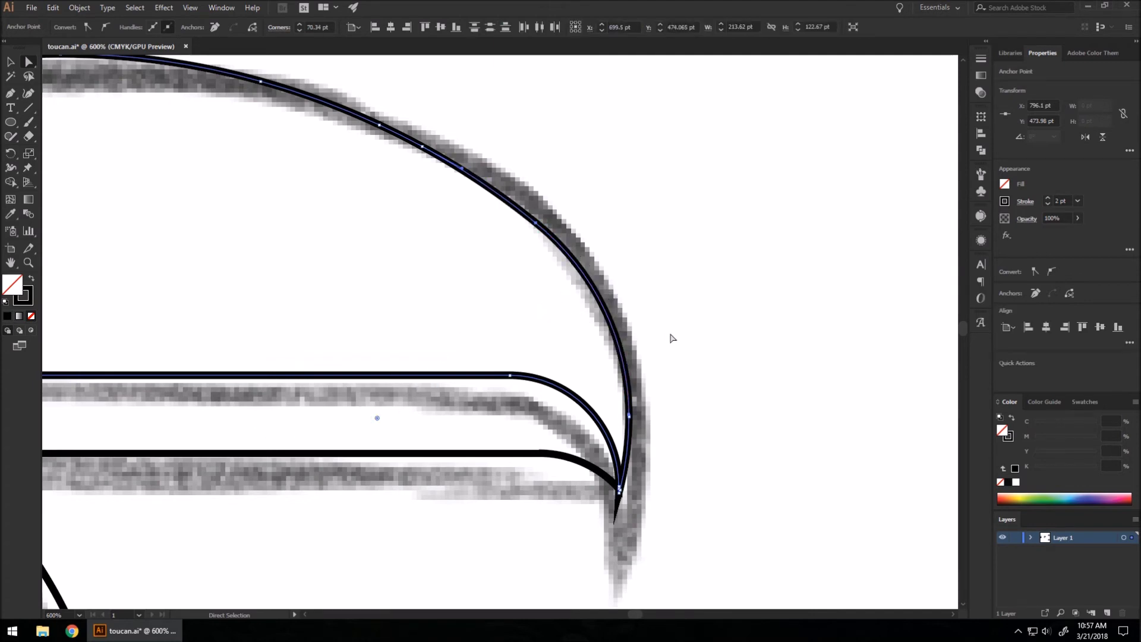
click(673, 338)
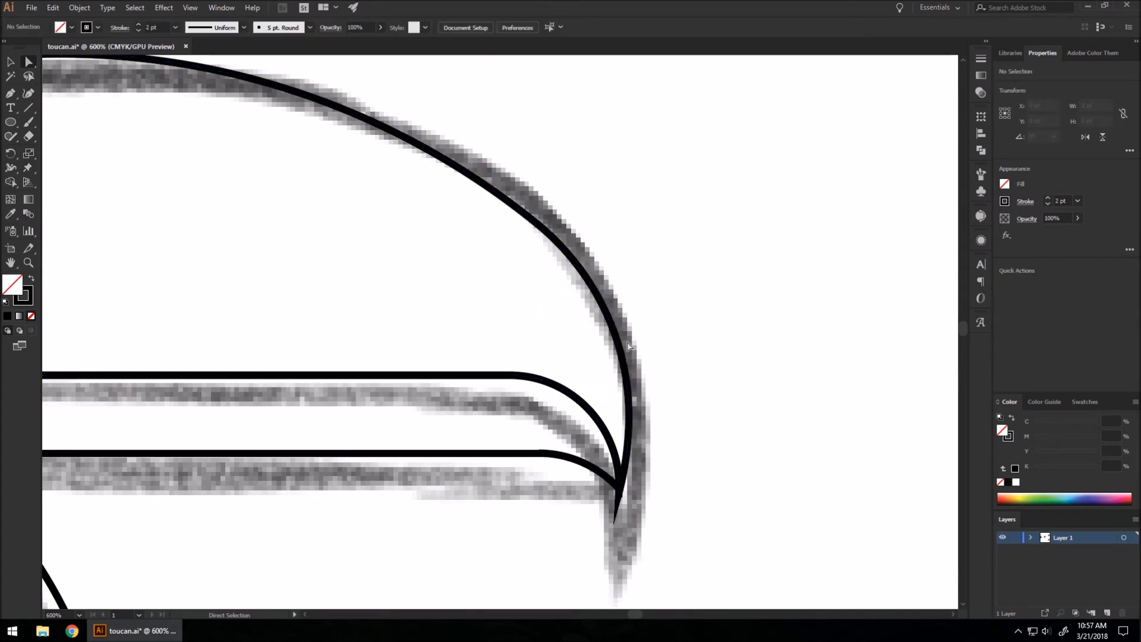
scroll(699, 318, down, 2)
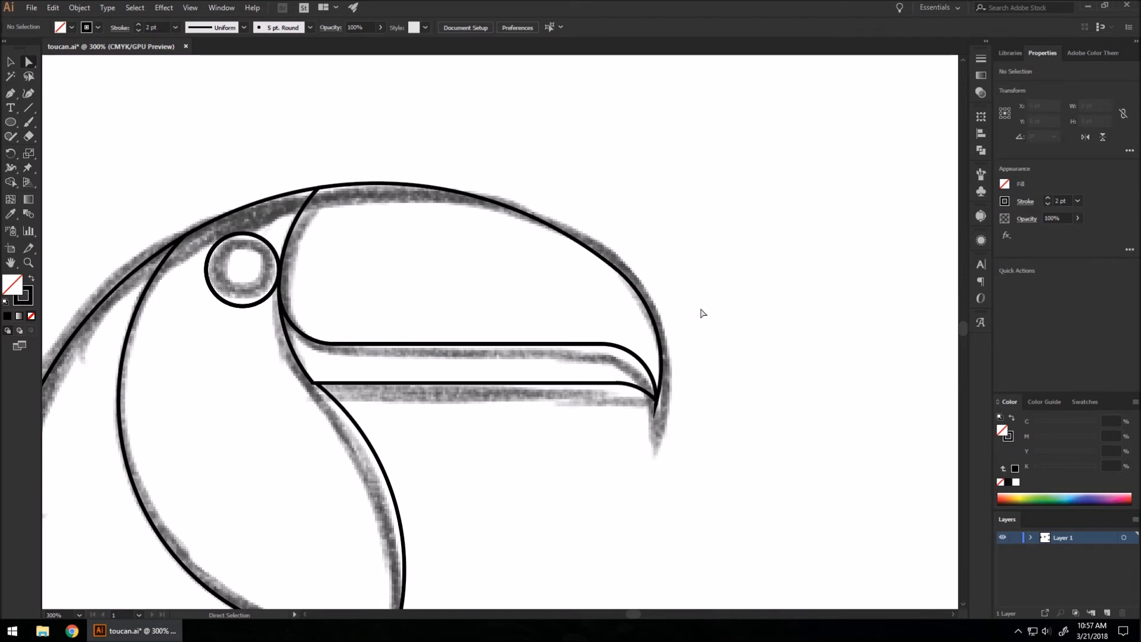
scroll(672, 409, up, 2)
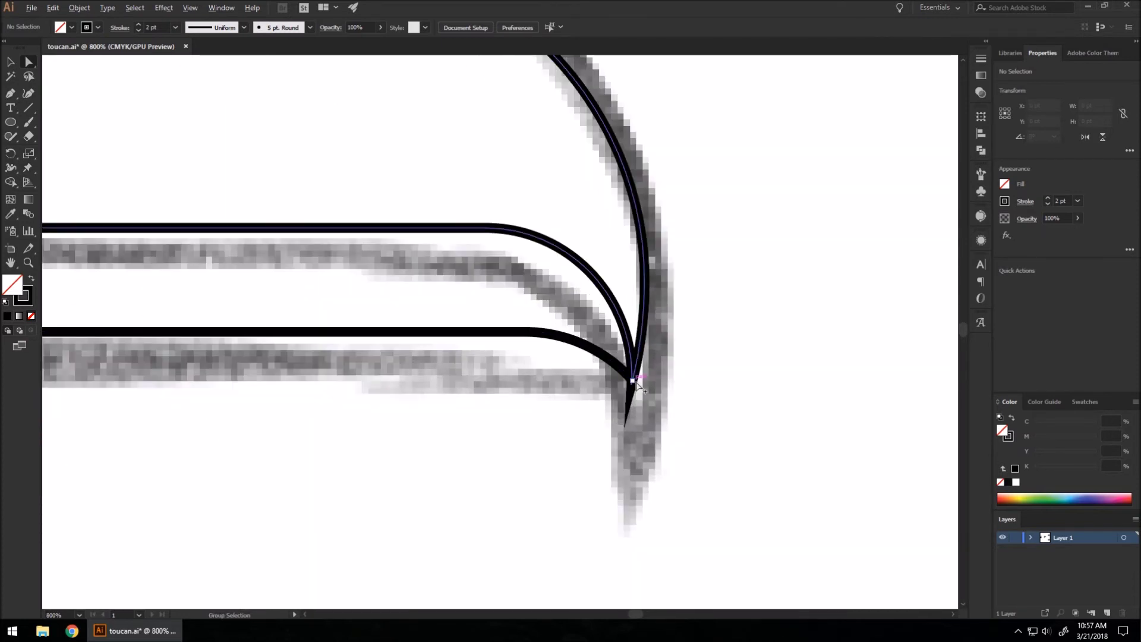
scroll(649, 382, down, 4)
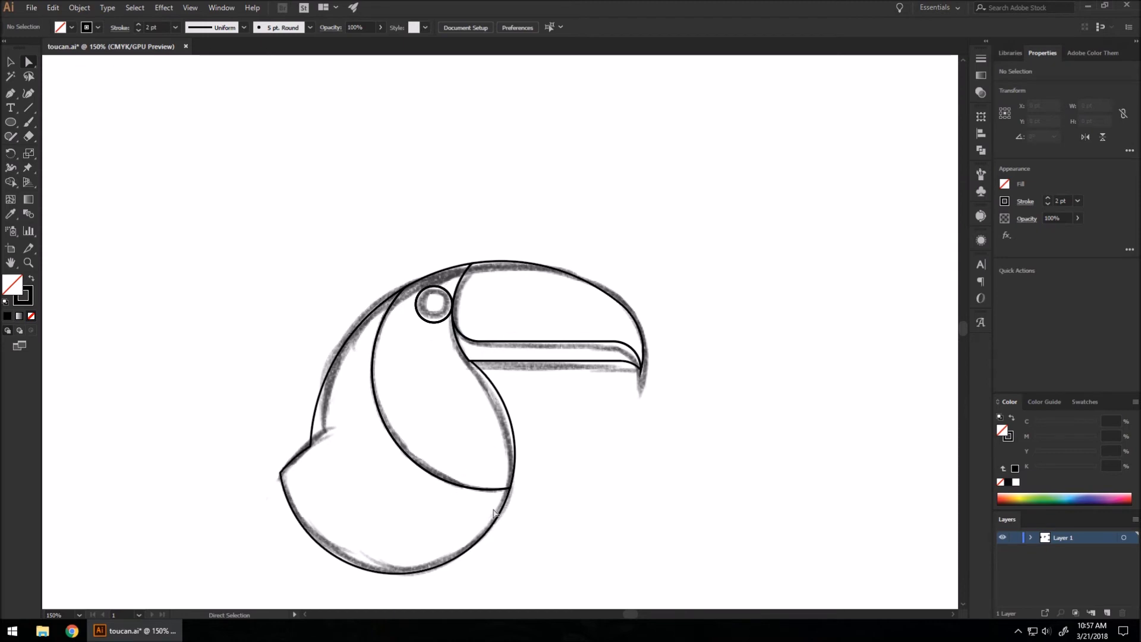
scroll(496, 314, up, 2)
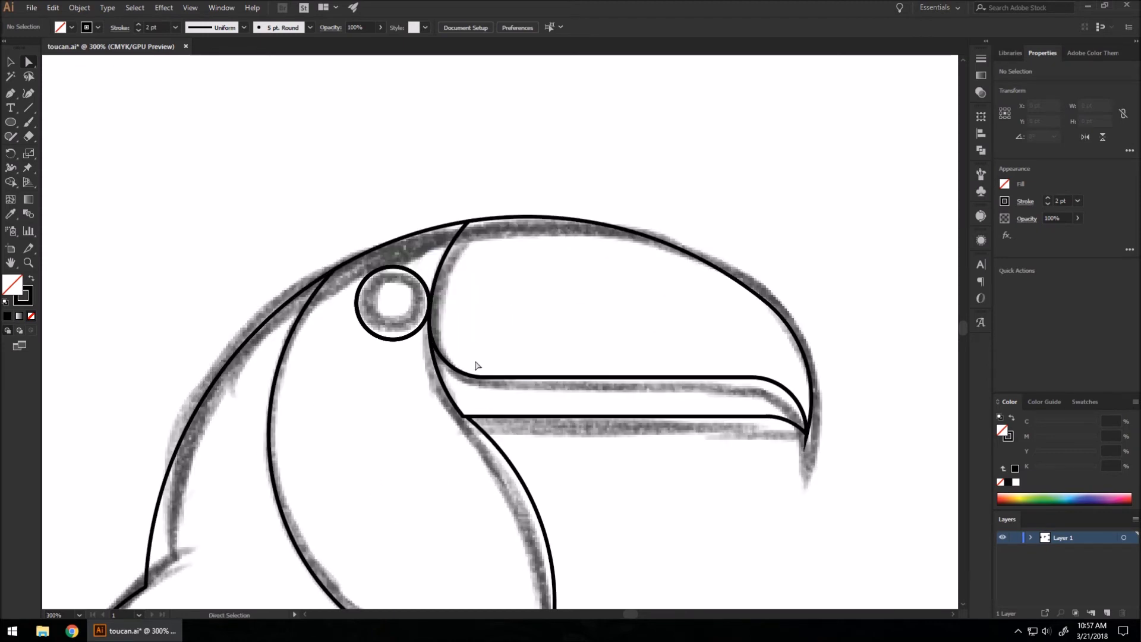
scroll(467, 333, up, 2)
scroll(505, 357, down, 5)
scroll(611, 349, up, 1)
scroll(612, 345, down, 1)
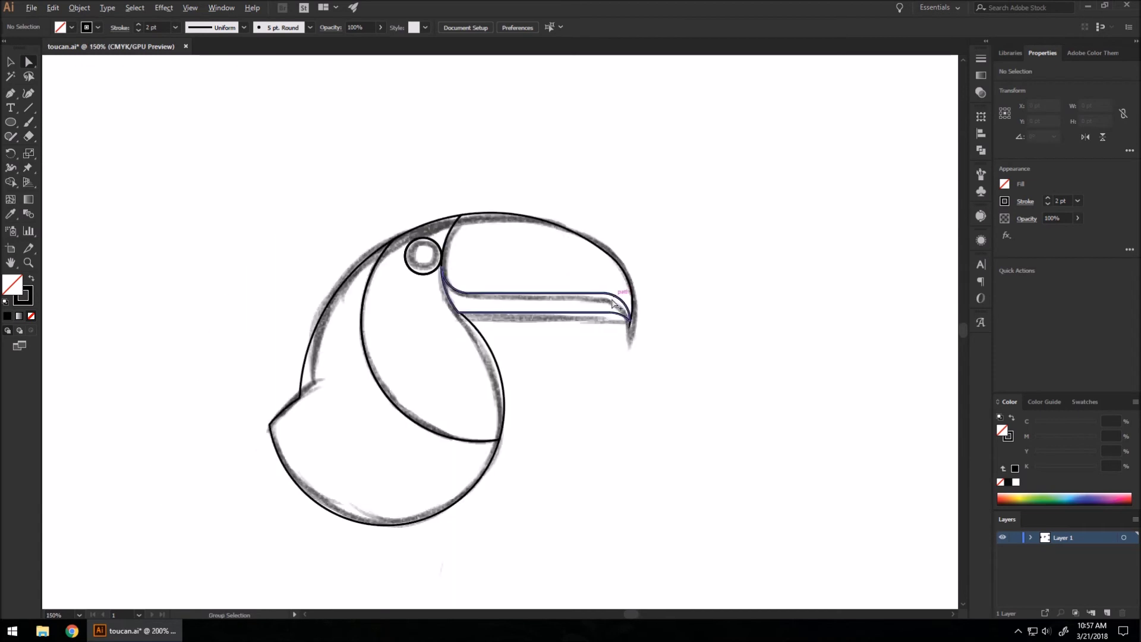
Step: Move all the traced toucan paths off the sketch, down and to the right
click(12, 64)
key(ctrl+minus)
key(ctrl+minus)
drag(331, 156, 544, 296)
mouse_move(496, 228)
mouse_down()
mouse_move(594, 323)
mouse_move(599, 348)
mouse_up()
click(635, 388)
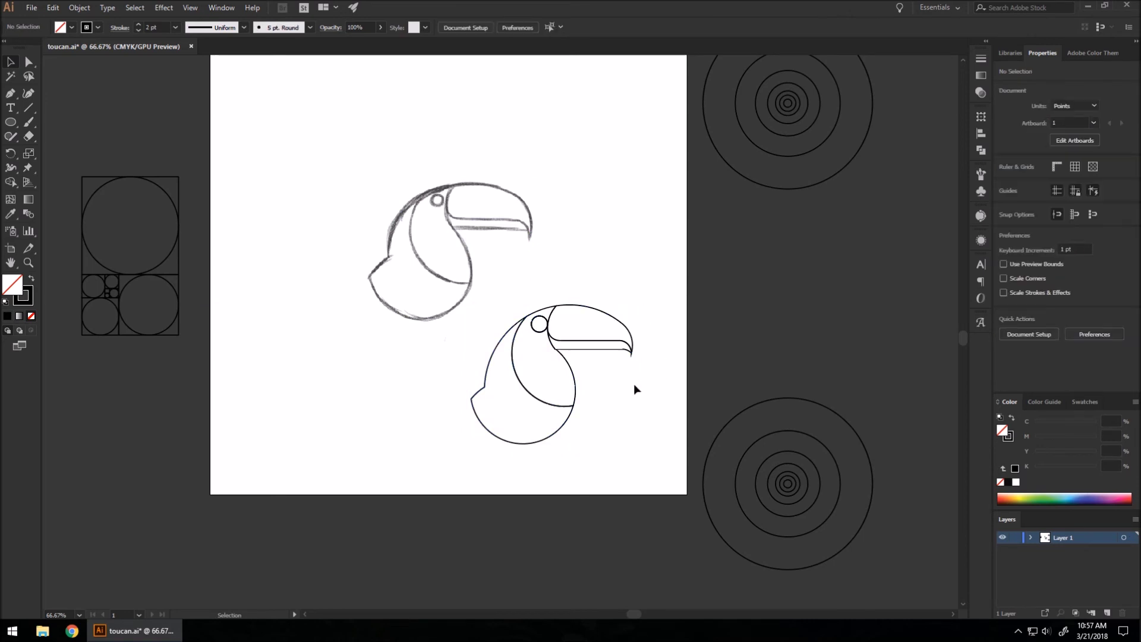
Step: Give all toucan shapes no stroke and a dark grey 90% black fill
key(ctrl+plus)
key(ctrl+plus)
drag(340, 179, 660, 490)
click(1005, 201)
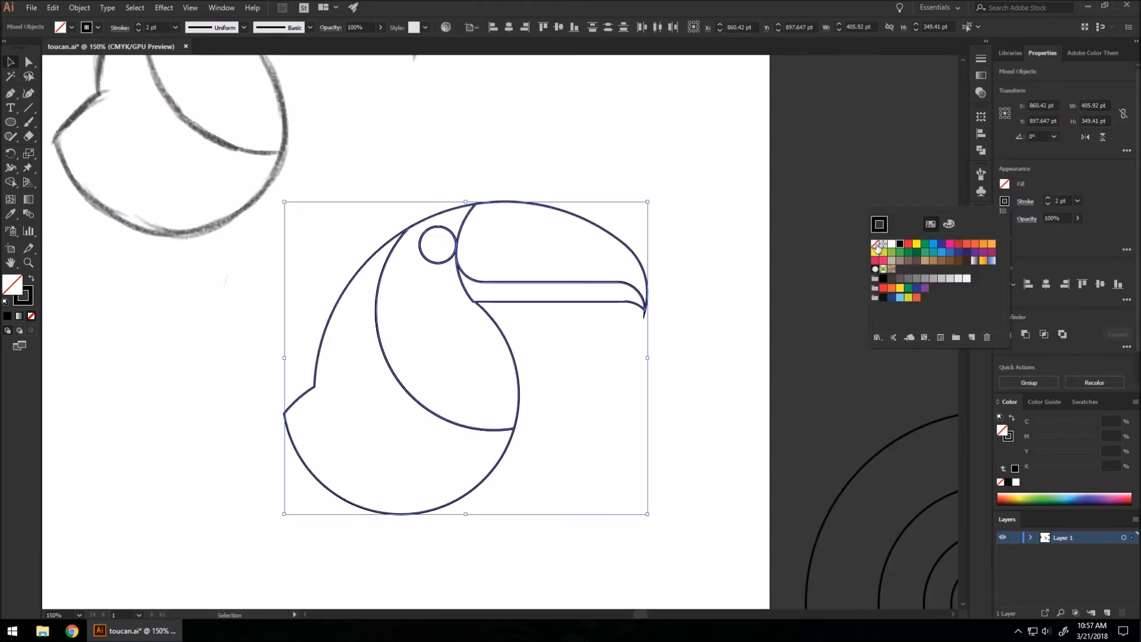
click(875, 244)
click(1004, 184)
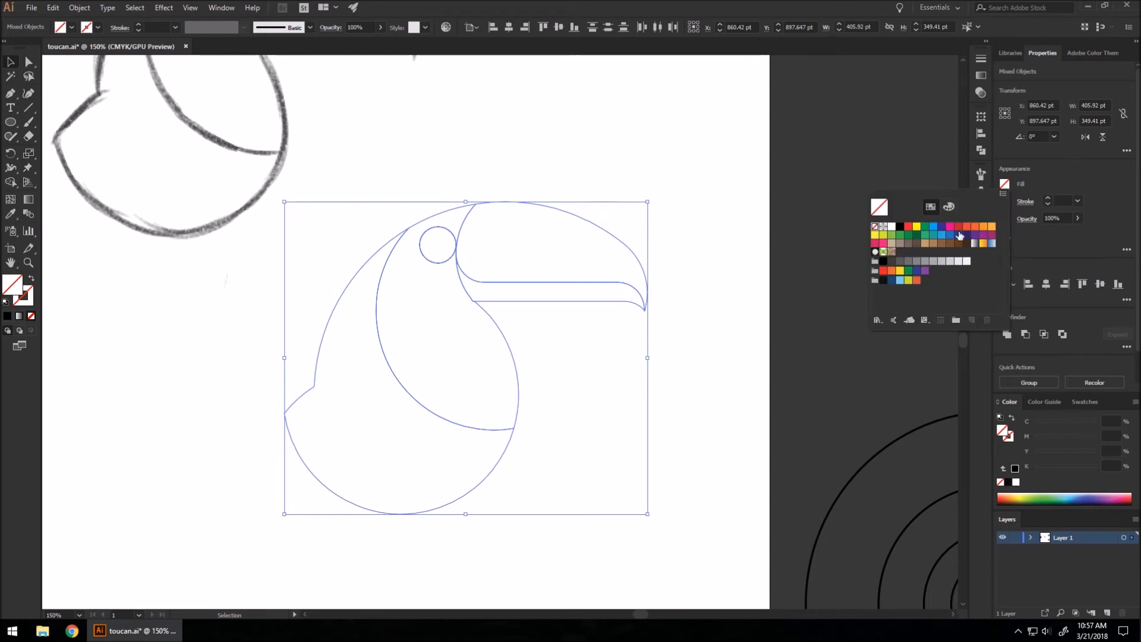
click(891, 262)
click(709, 356)
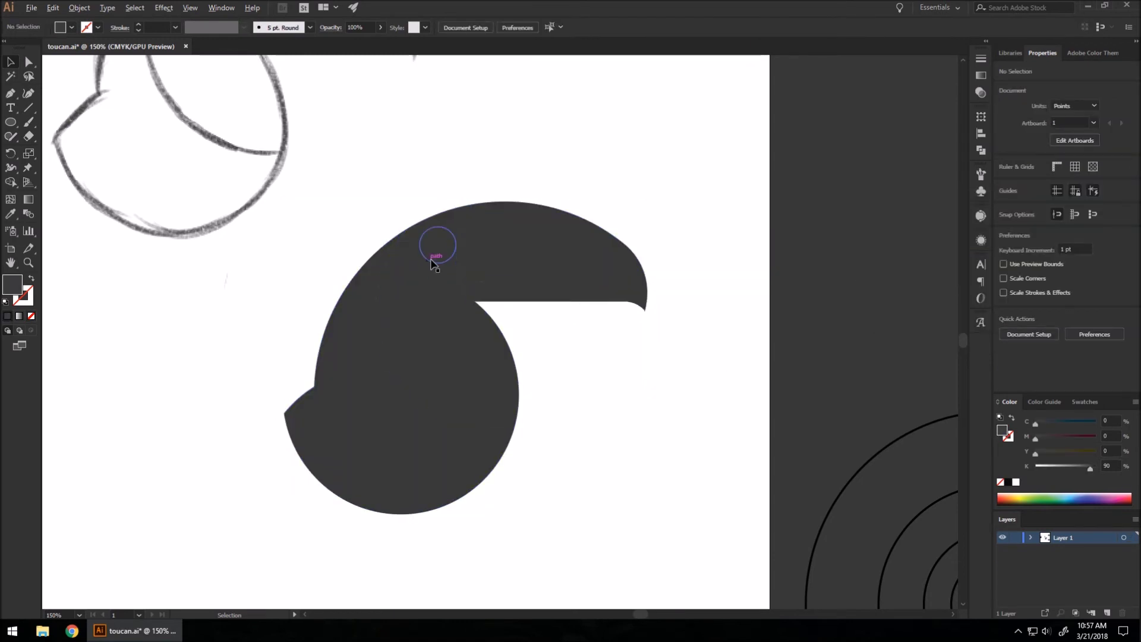
Step: Delete the inner chest shape, leaving a white crescent in the toucan's chest
click(461, 368)
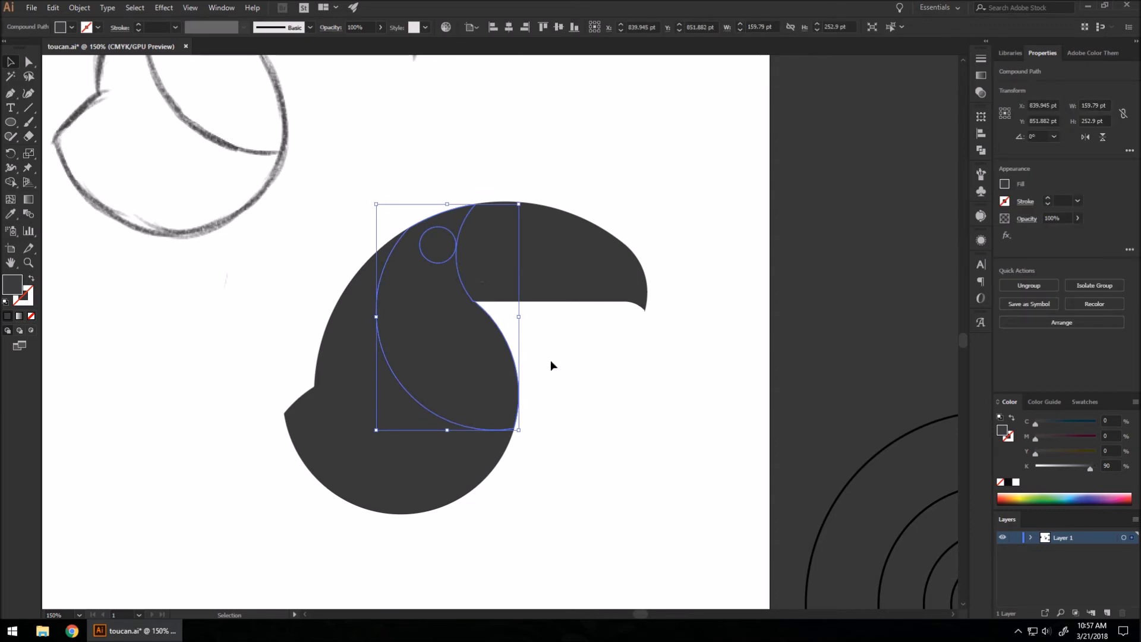
key(Delete)
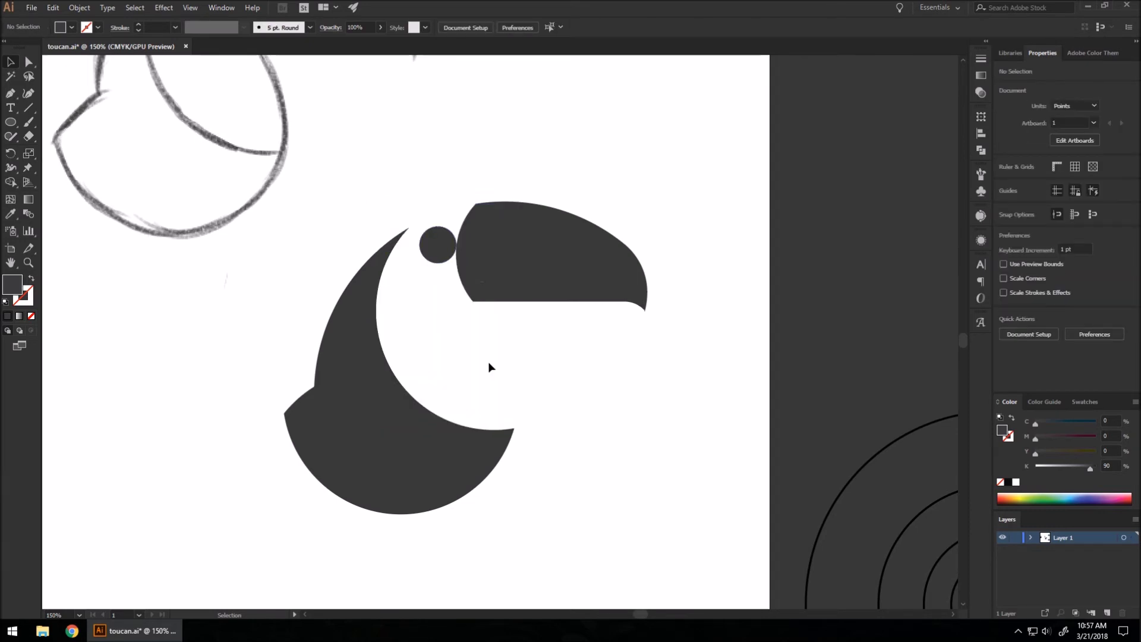
scroll(443, 249, up, 2)
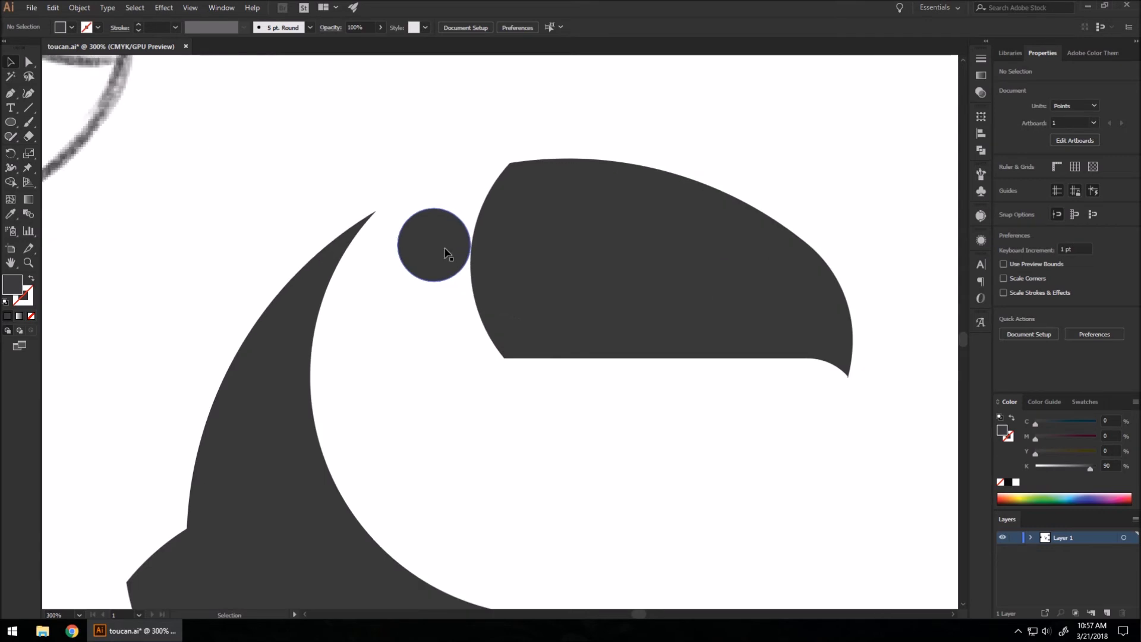
Step: Nudge the eye circle slightly left, undoing and retrying the move
click(447, 252)
scroll(445, 250, up, 1)
drag(445, 251, 431, 255)
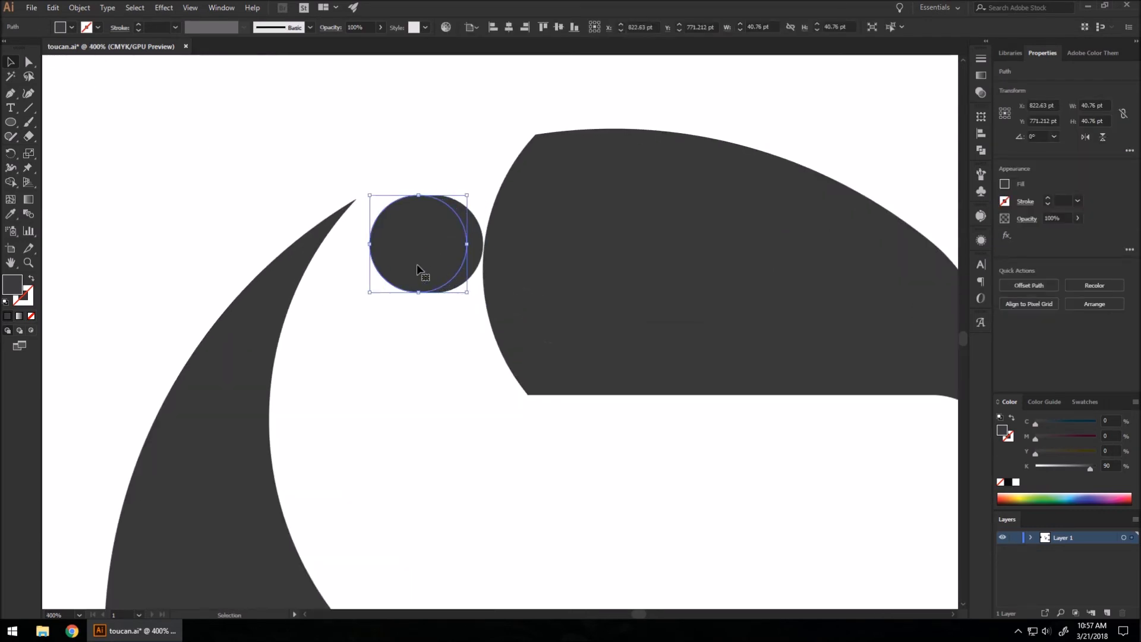
key(ctrl+z)
mouse_move(428, 270)
mouse_down()
mouse_move(412, 261)
mouse_move(437, 266)
mouse_up()
key(ctrl+z)
key(ctrl+z)
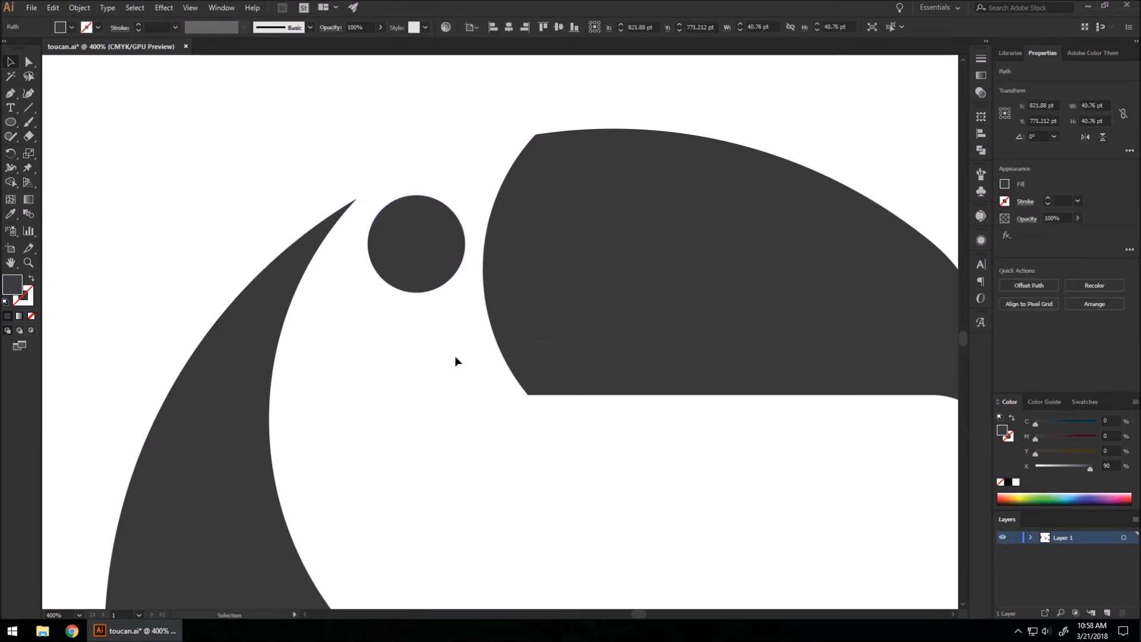
click(455, 356)
scroll(434, 247, down, 2)
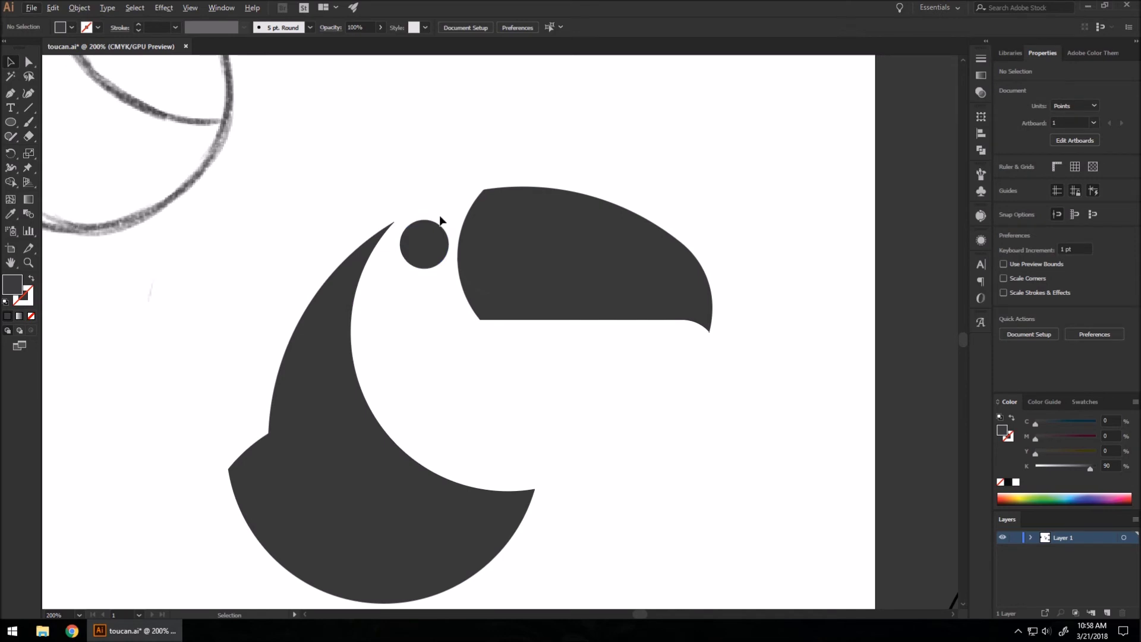
scroll(390, 259, down, 2)
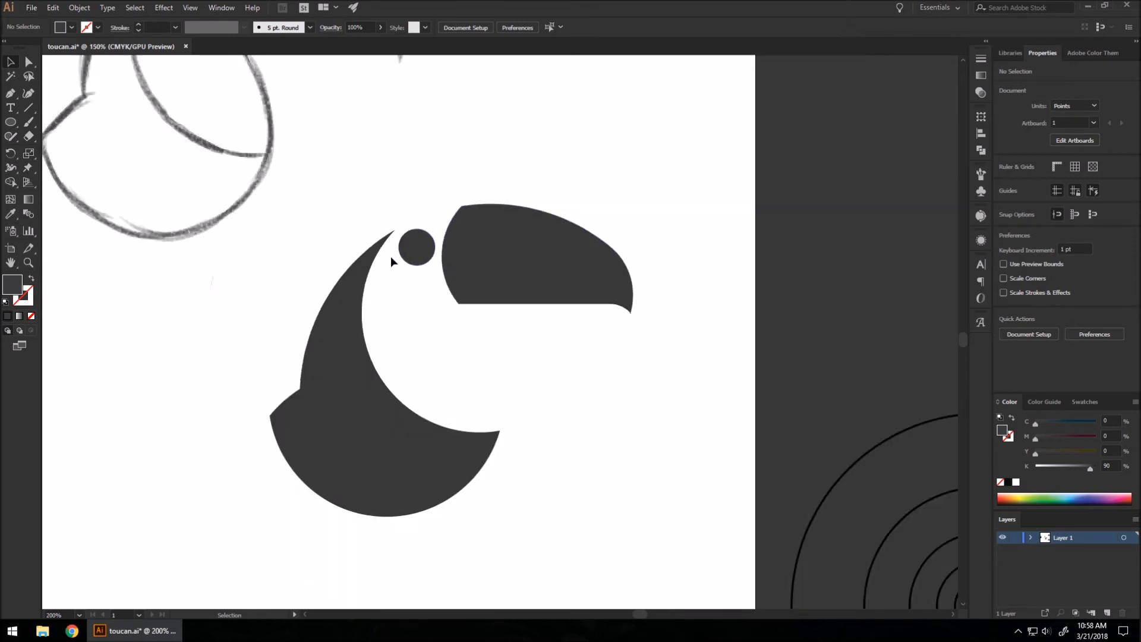
scroll(450, 234, up, 1)
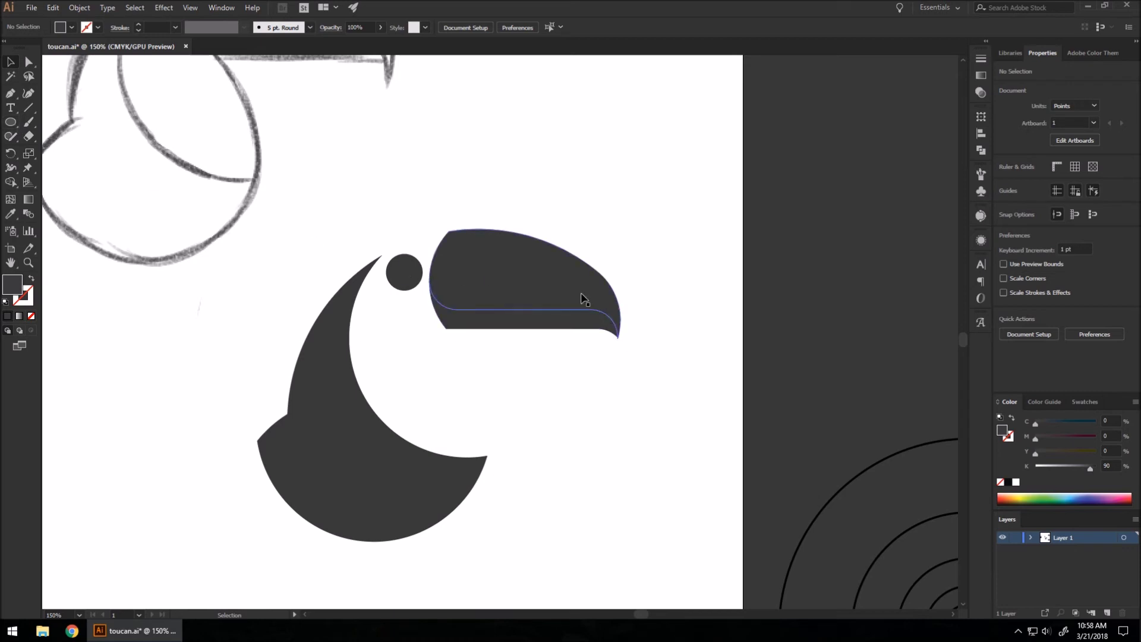
scroll(404, 273, down, 2)
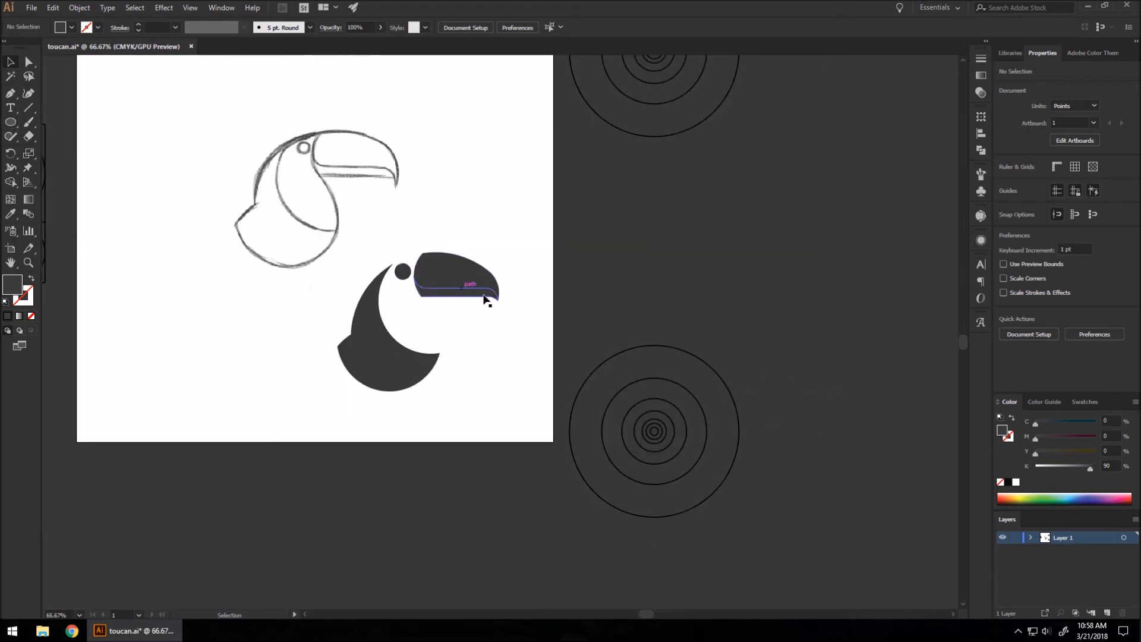
Step: Bring two spiral circles beside the beak and line up the larger one concentric with the smaller
drag(684, 413, 565, 270)
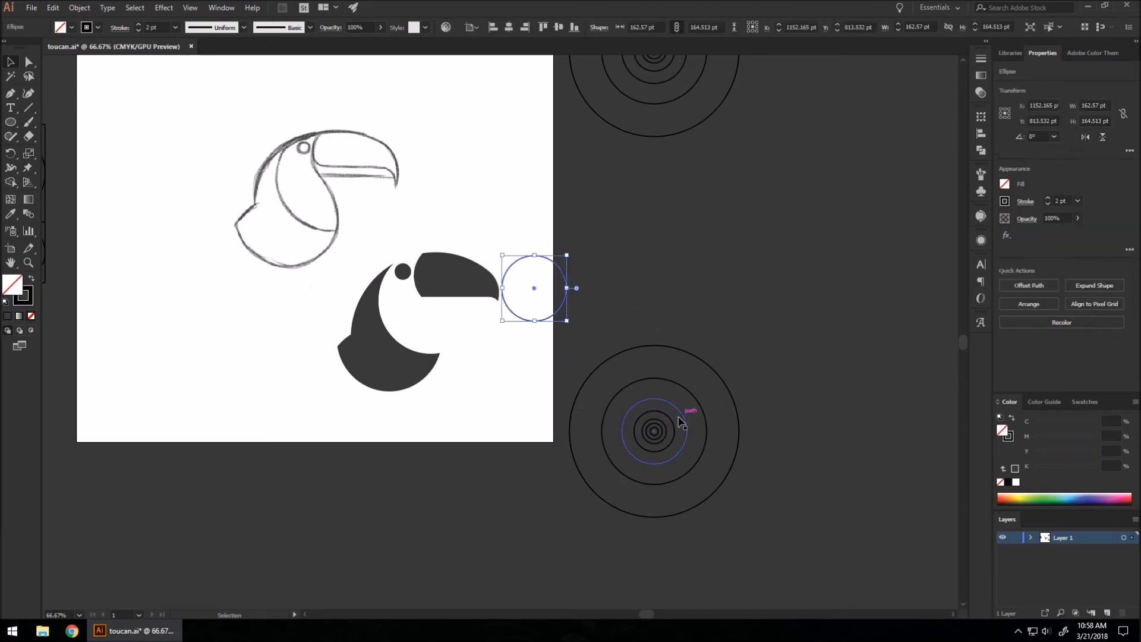
drag(702, 405, 582, 261)
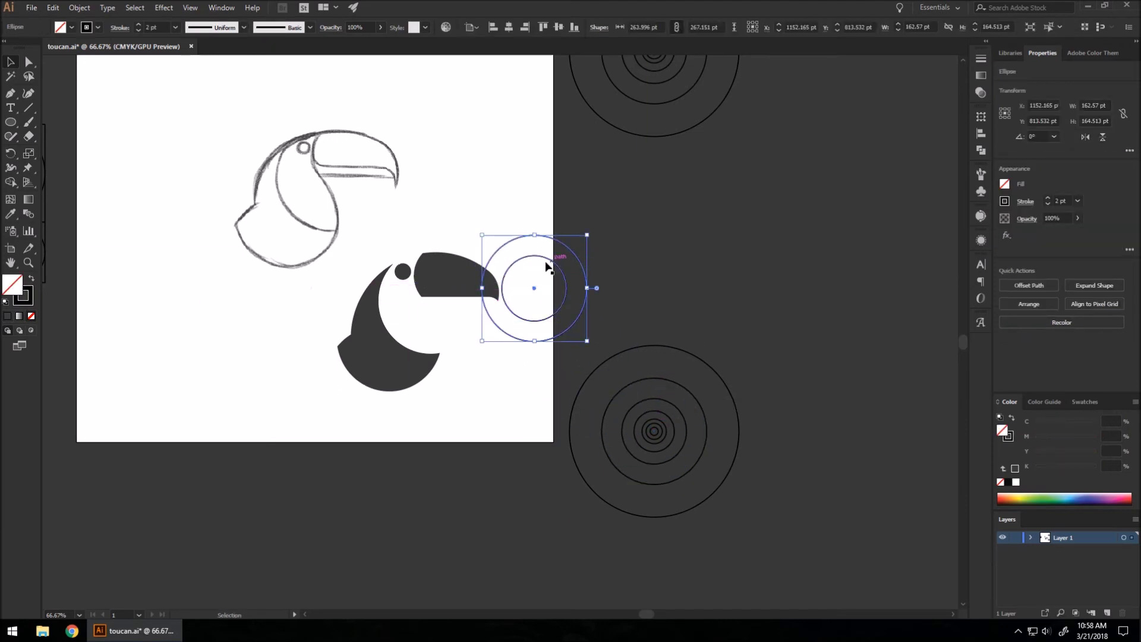
key(ctrl+plus)
key(ctrl+plus)
key(ctrl+plus)
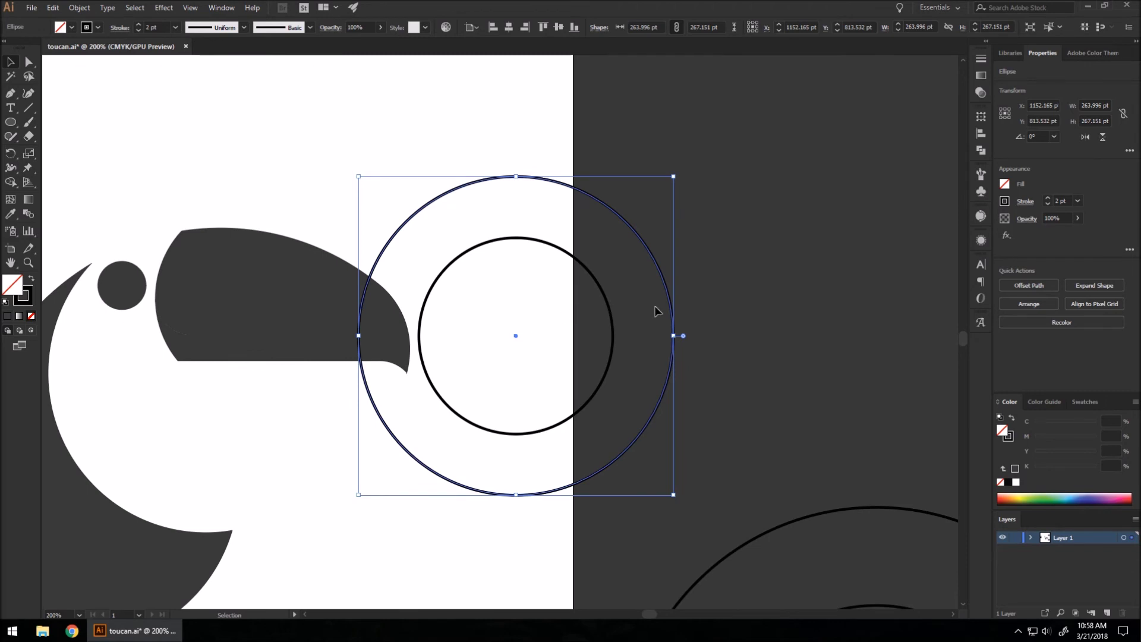
drag(664, 285, 653, 282)
drag(642, 283, 637, 282)
shift+click(637, 282)
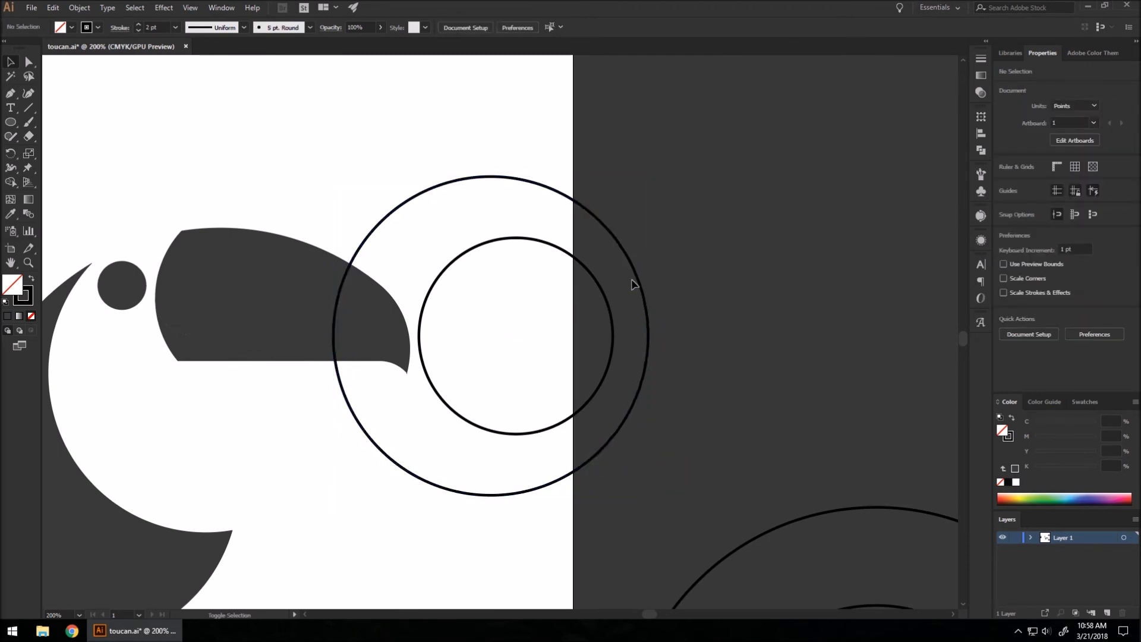
drag(635, 280, 622, 277)
click(667, 338)
Step: Move both circles left so they overlap the beak
drag(654, 424, 512, 191)
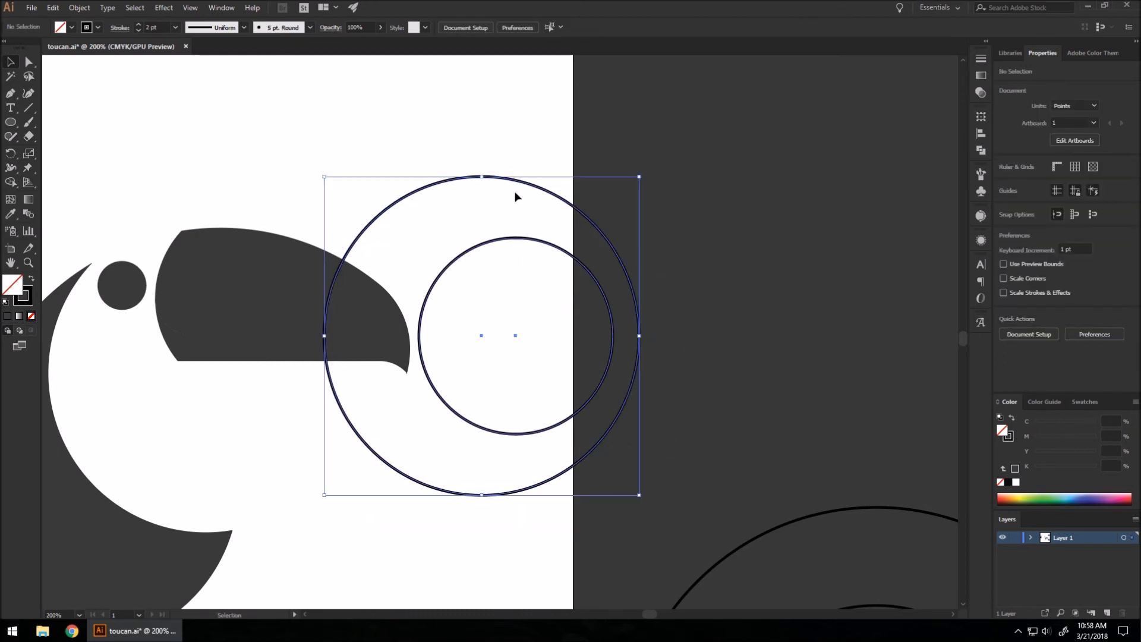
drag(589, 277, 487, 266)
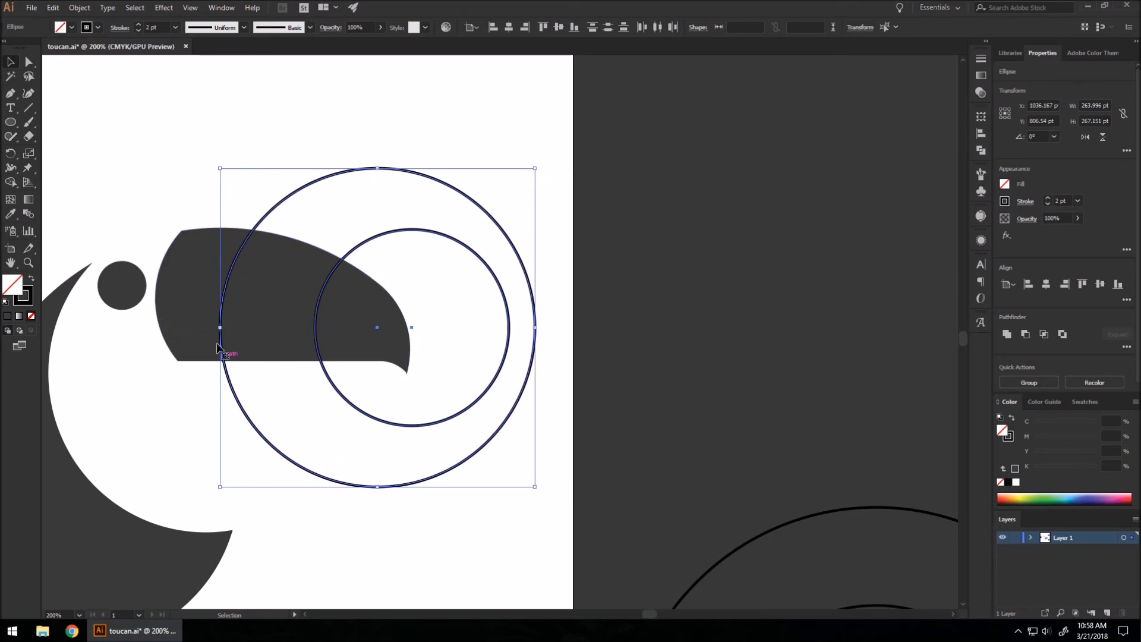
drag(454, 239, 458, 242)
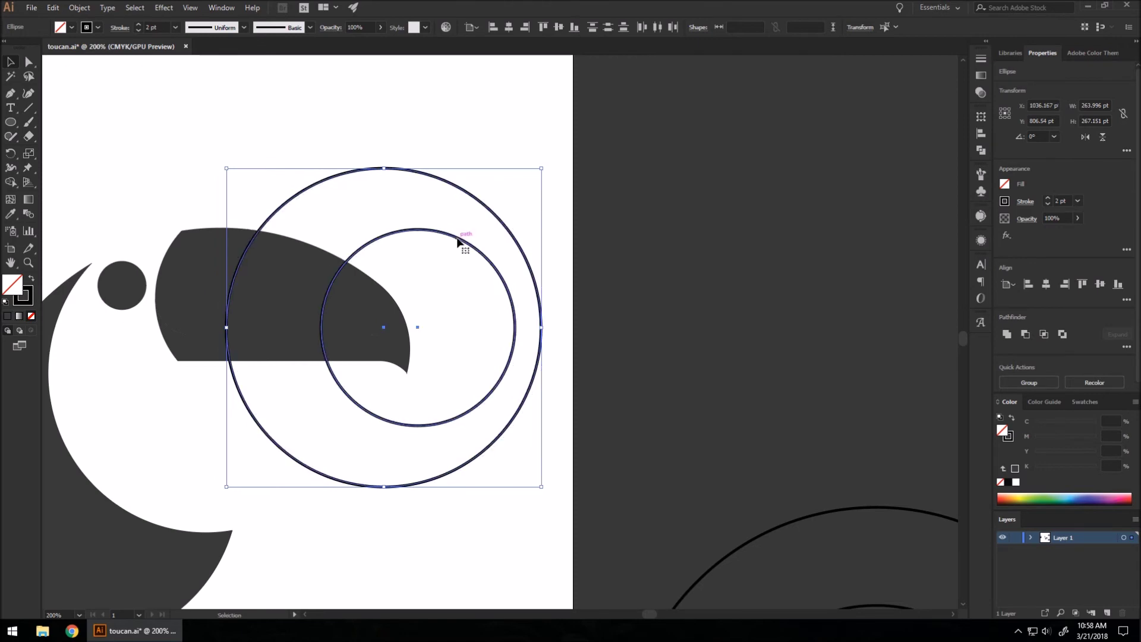
click(684, 294)
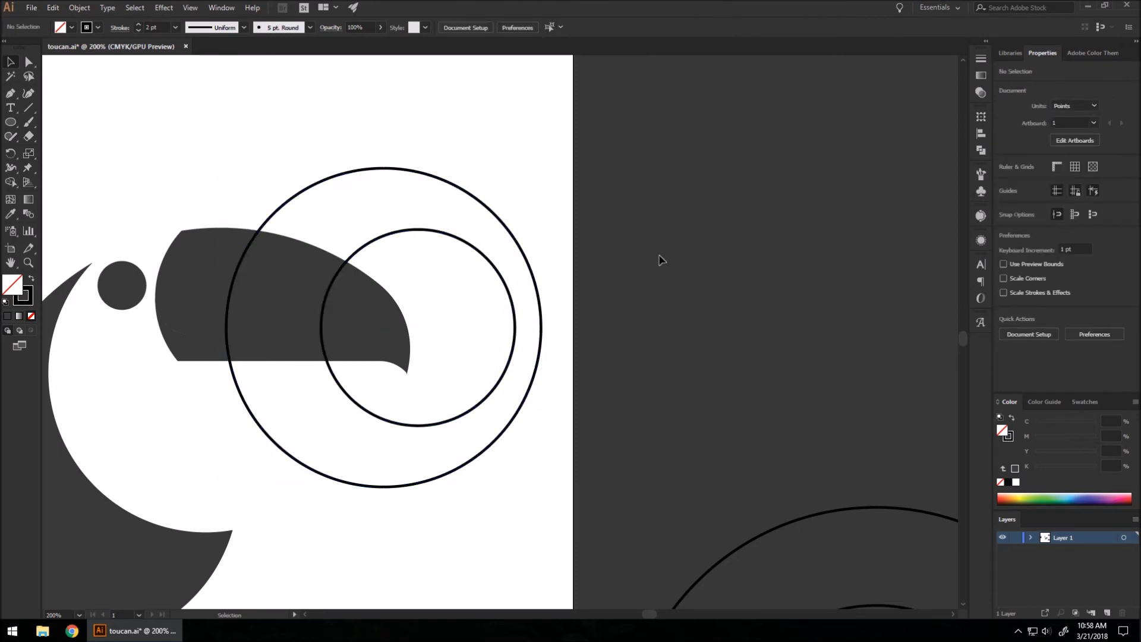
scroll(598, 246, down, 1)
drag(521, 499, 481, 198)
Step: Set both circles' stroke to None, then select the beak together with both circles
click(1005, 201)
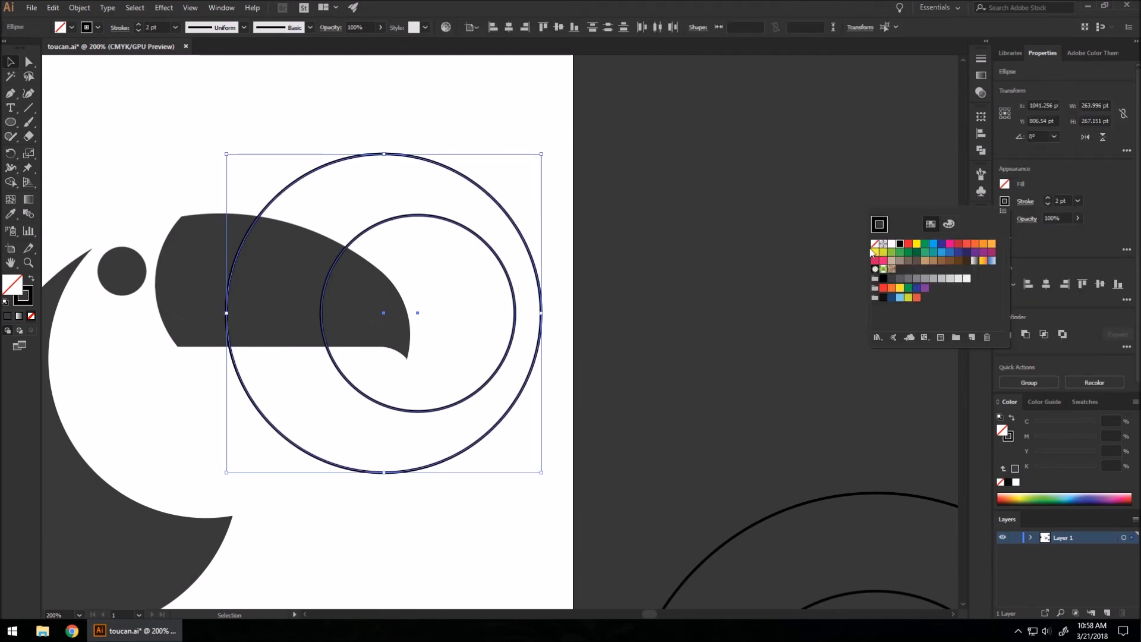
click(874, 246)
click(594, 377)
click(592, 376)
mouse_move(541, 160)
mouse_down()
mouse_move(331, 292)
mouse_move(226, 393)
mouse_up()
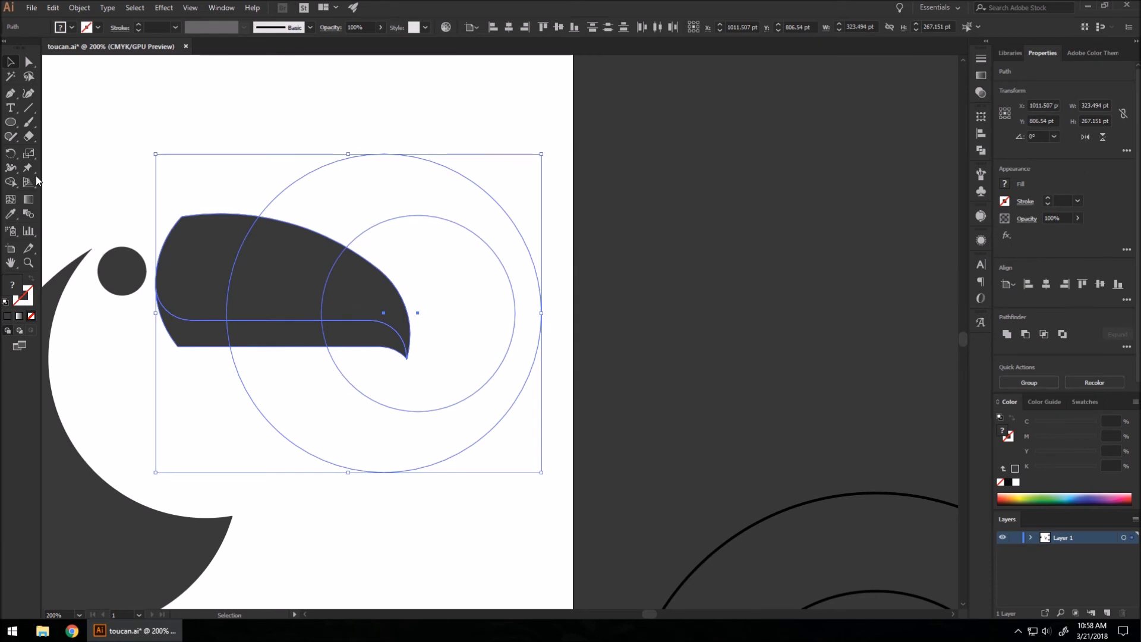
Step: Delete the circle regions outside the beak with Shape Builder and fill the beak pieces dark grey
click(9, 182)
mouse_move(378, 125)
mouse_down()
mouse_move(451, 237)
mouse_move(408, 296)
mouse_up()
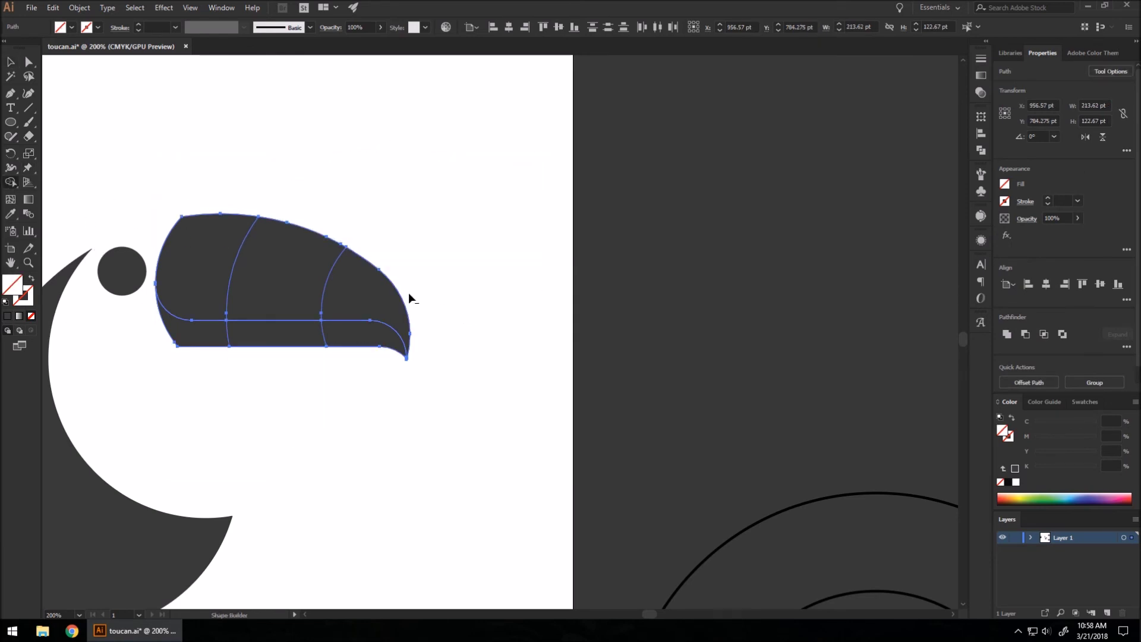
drag(222, 265, 277, 272)
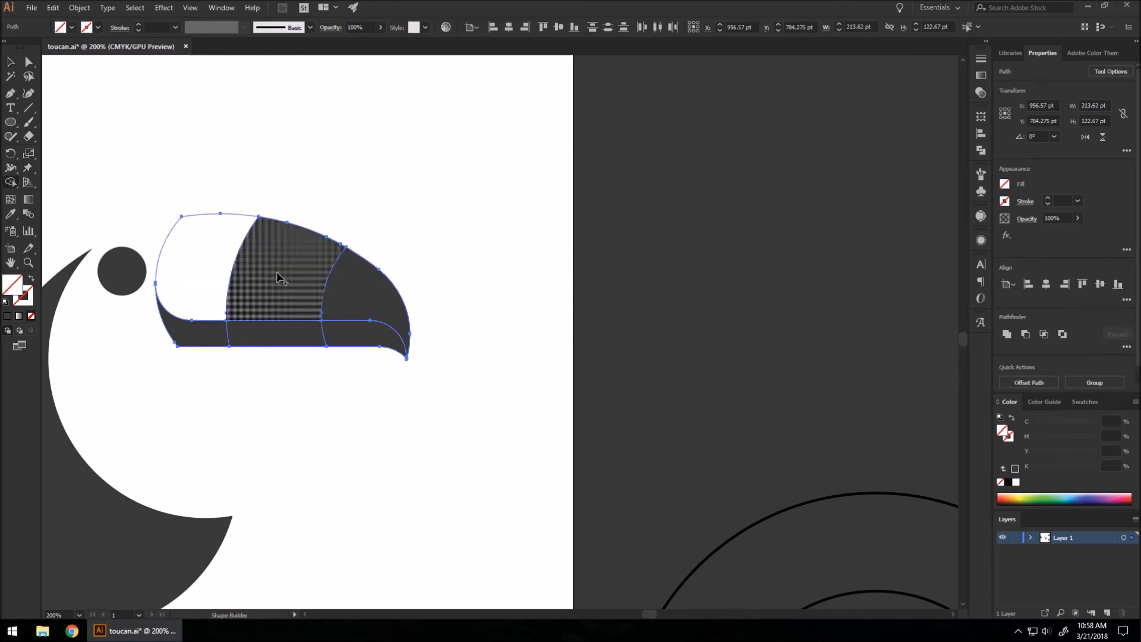
key(ctrl+z)
key(ctrl+z)
click(1005, 184)
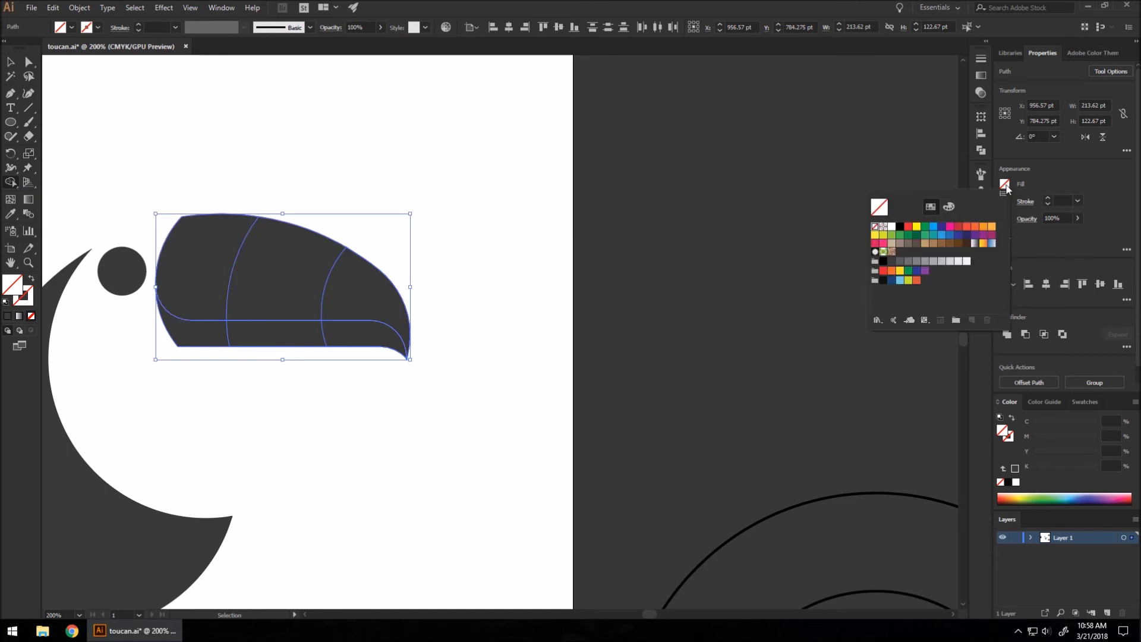
click(892, 264)
key(shift+m)
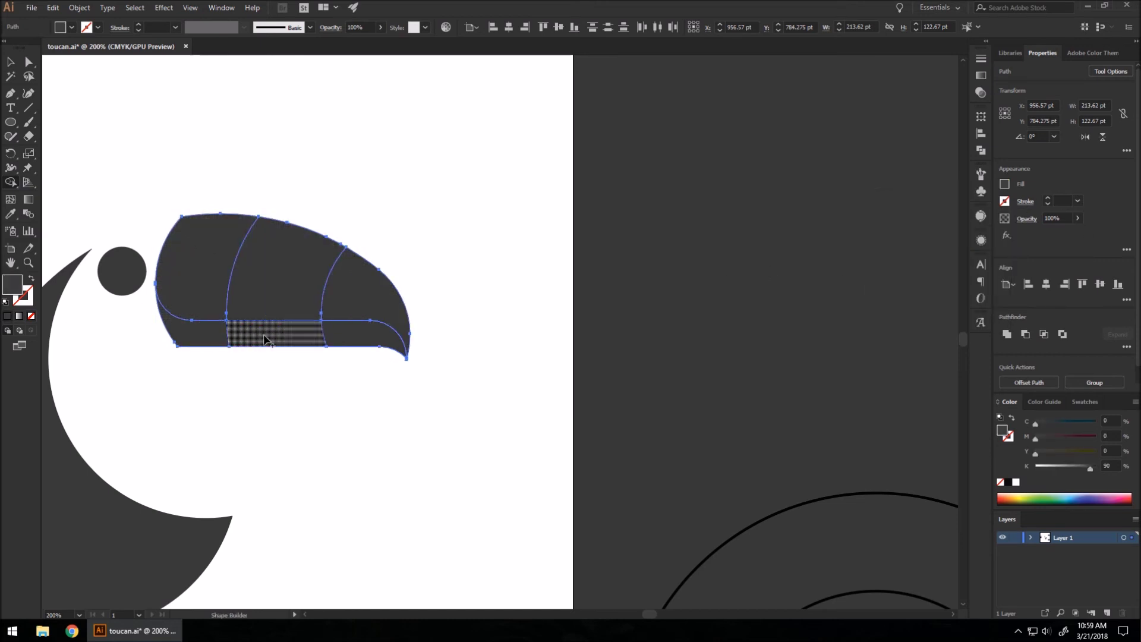
Step: Test-move the beak tip and middle pieces to check the split, then undo the moves
key(v)
drag(389, 285, 467, 250)
drag(308, 272, 313, 182)
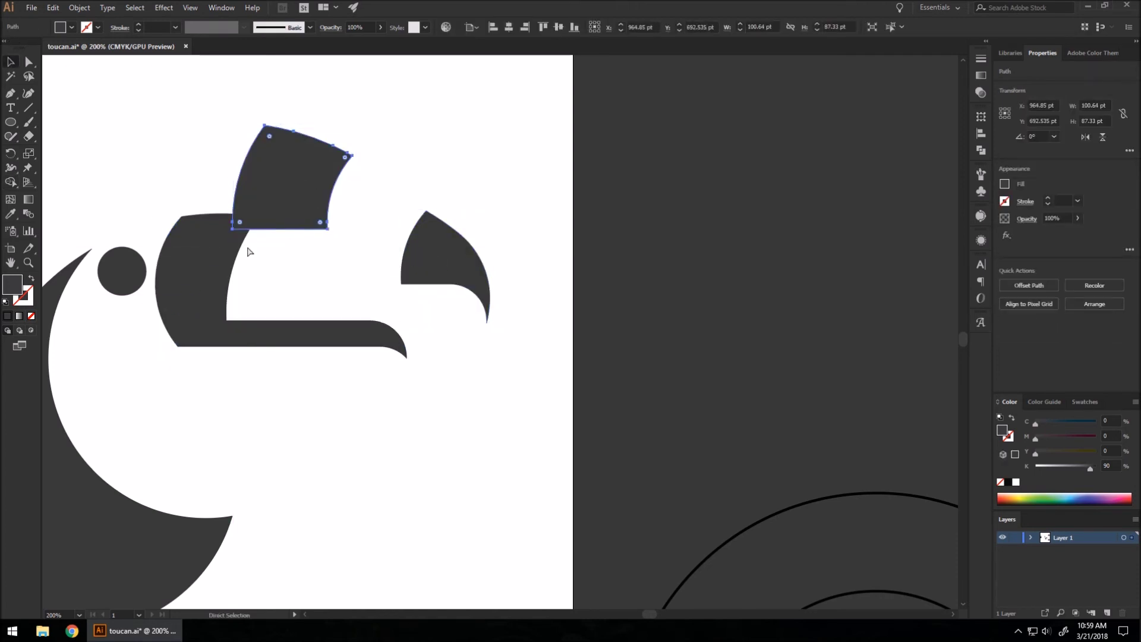
key(ctrl+z)
key(ctrl+z)
click(519, 287)
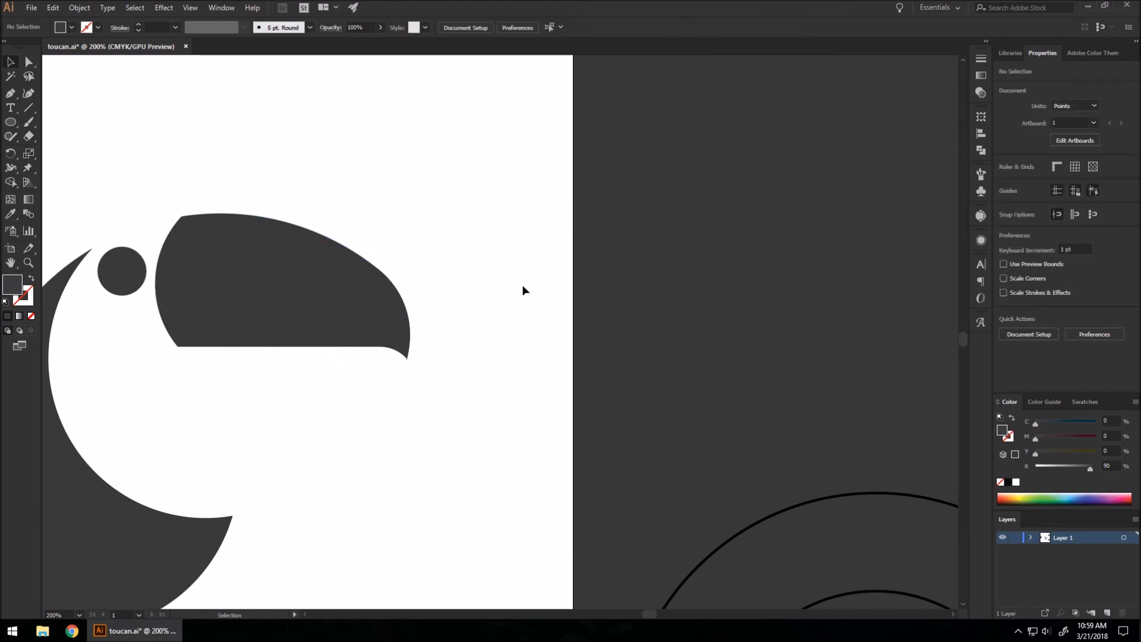
scroll(312, 301, down, 3)
scroll(324, 297, up, 1)
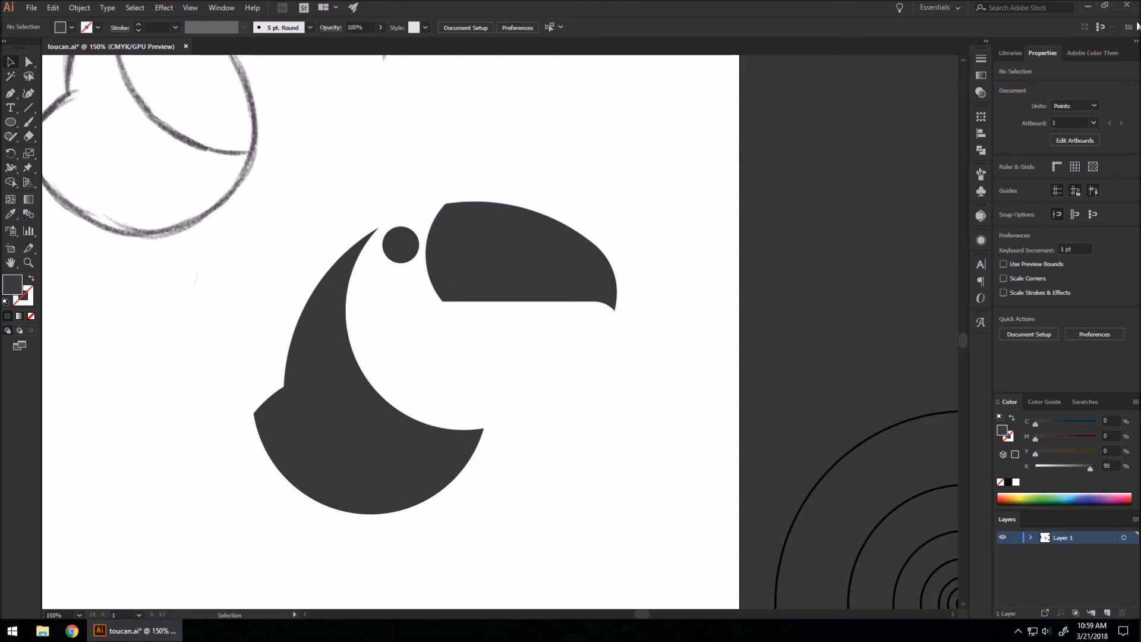
click(1094, 52)
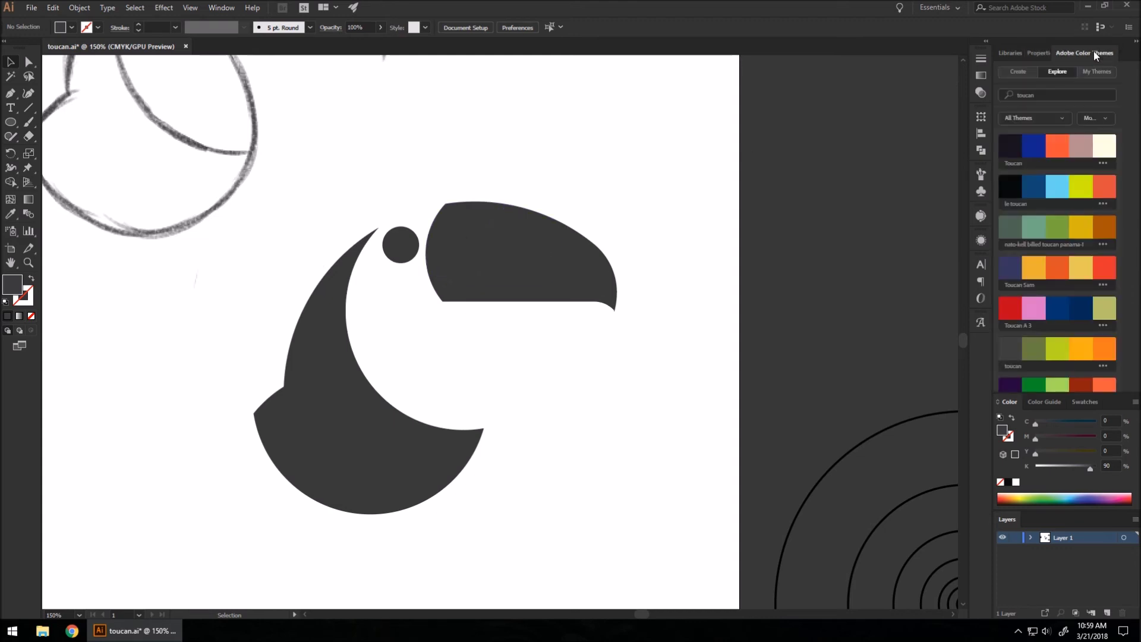
click(1056, 73)
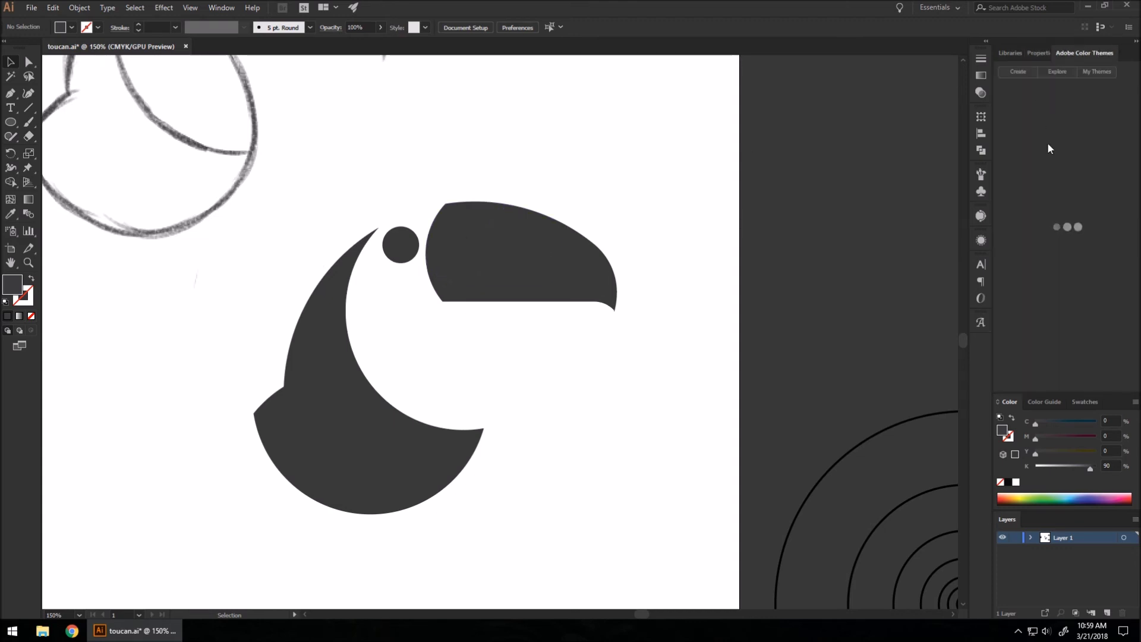
click(1049, 95)
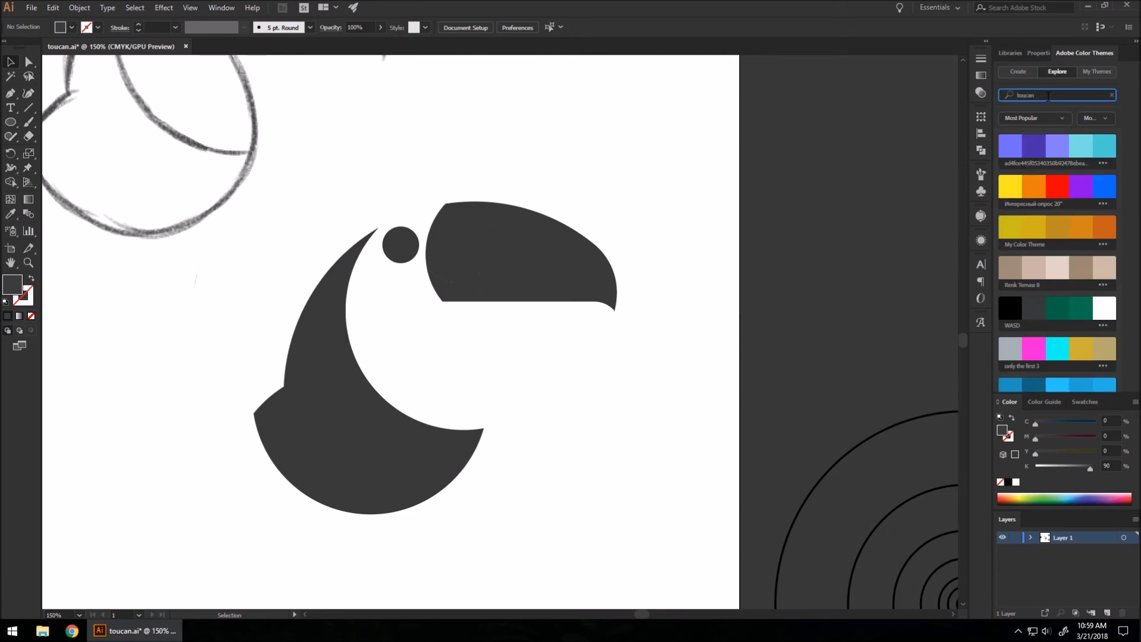
text(toucan)
key(Return)
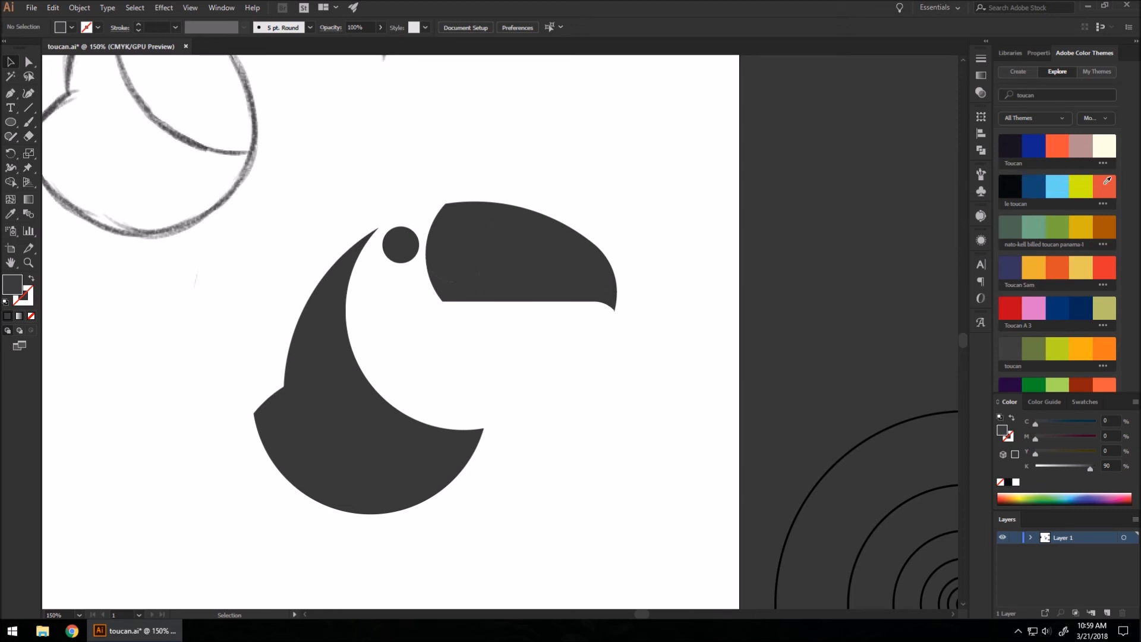
click(1041, 55)
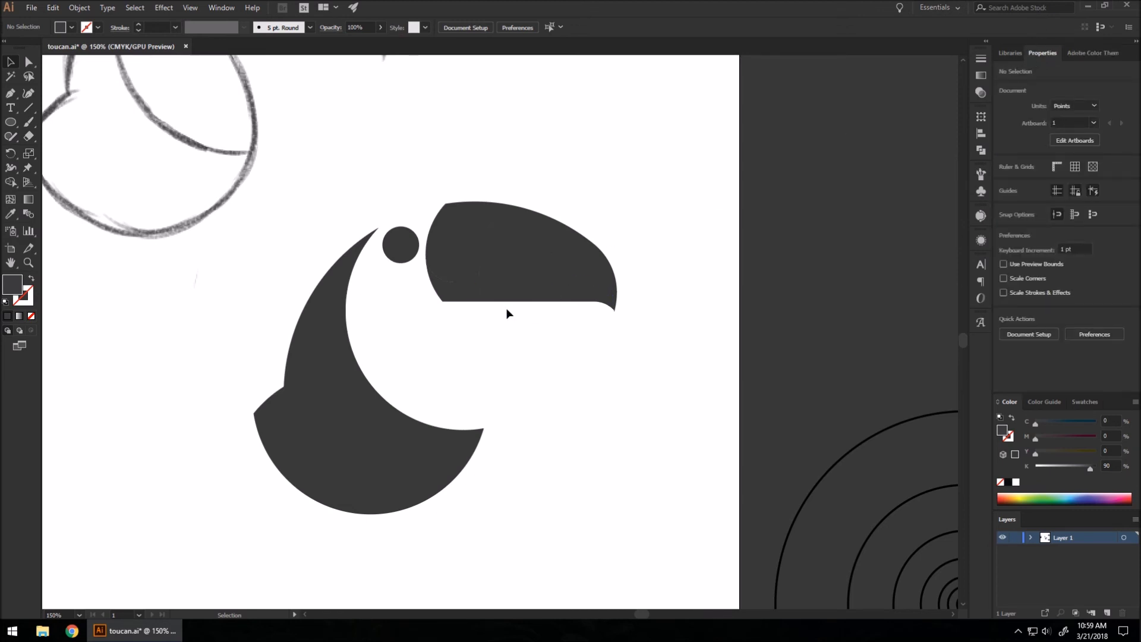
click(341, 412)
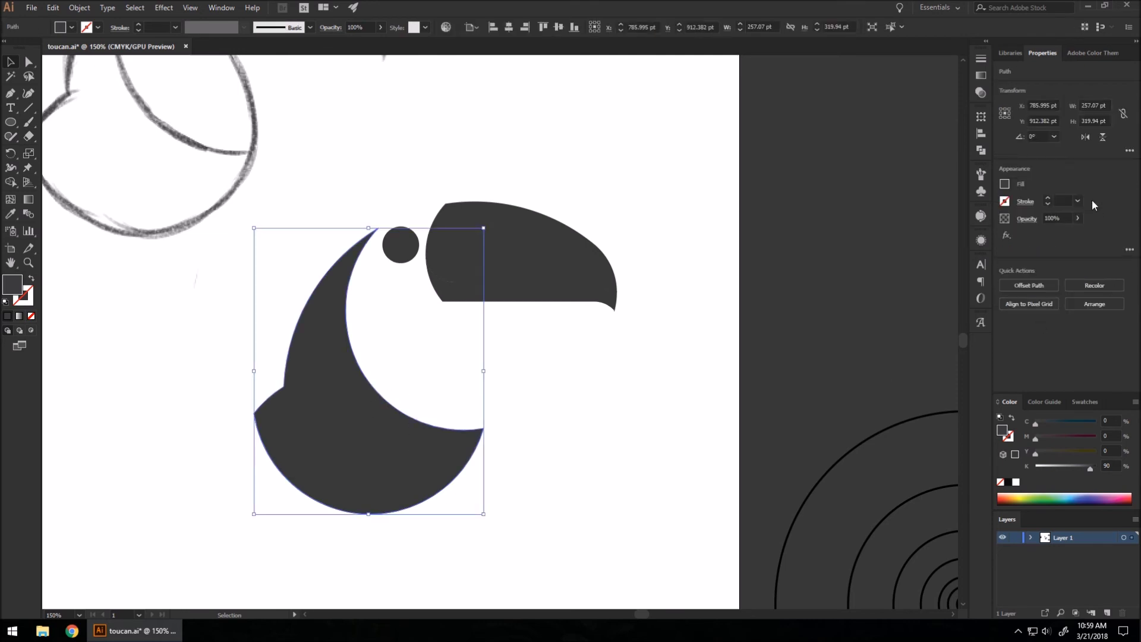
Step: Fill the toucan body near-black and the eye circle dark blue
click(1005, 184)
click(885, 274)
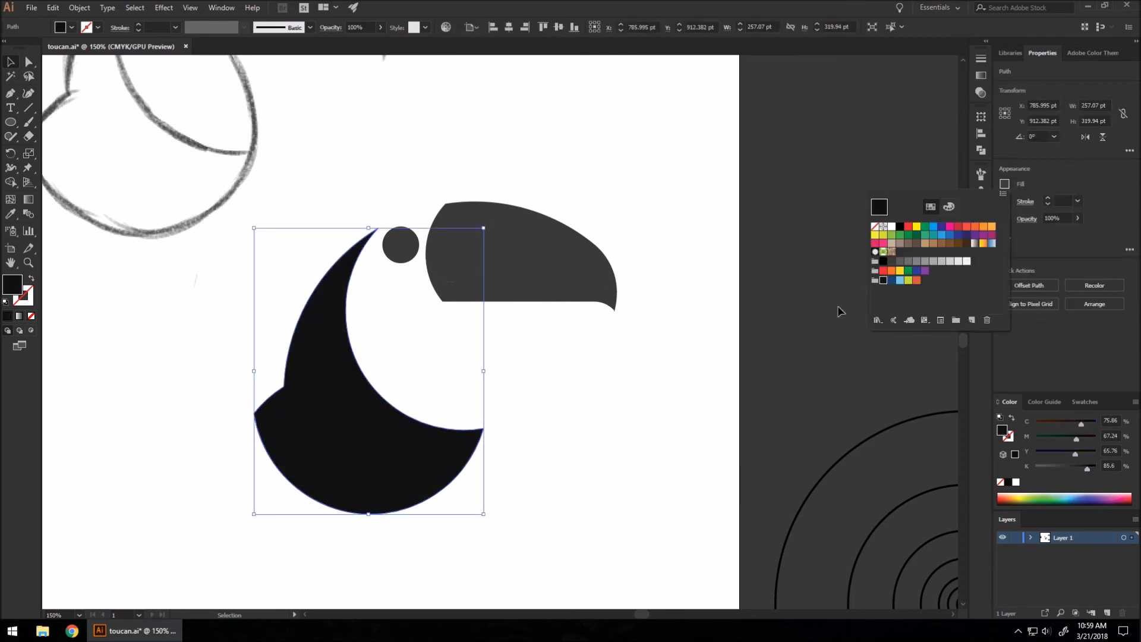
click(615, 375)
click(407, 252)
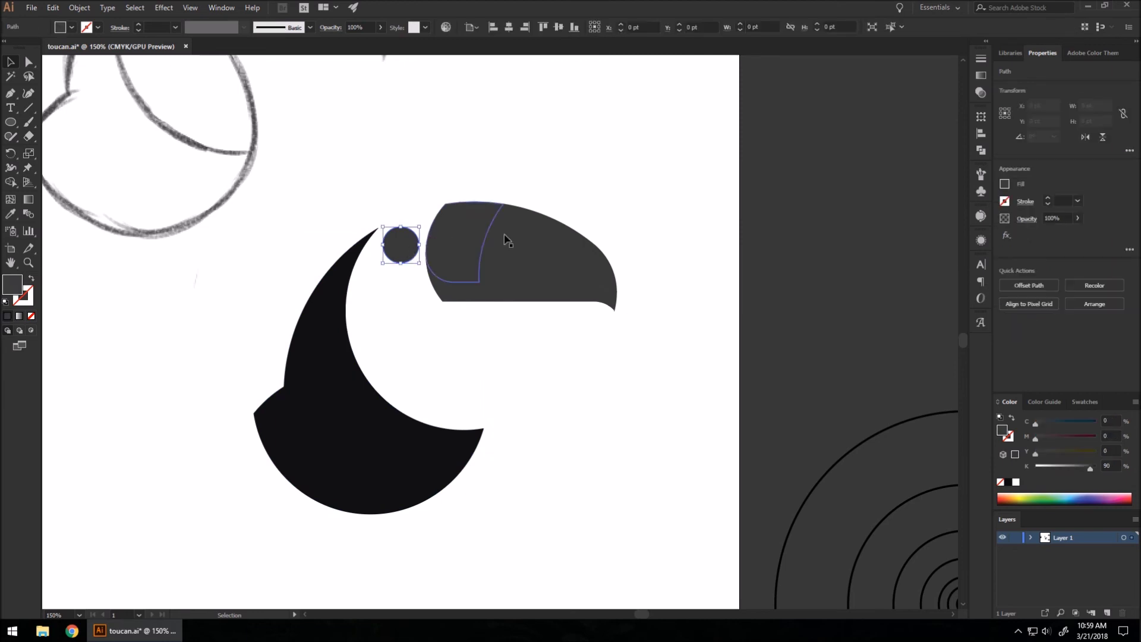
click(1005, 185)
click(895, 280)
click(640, 405)
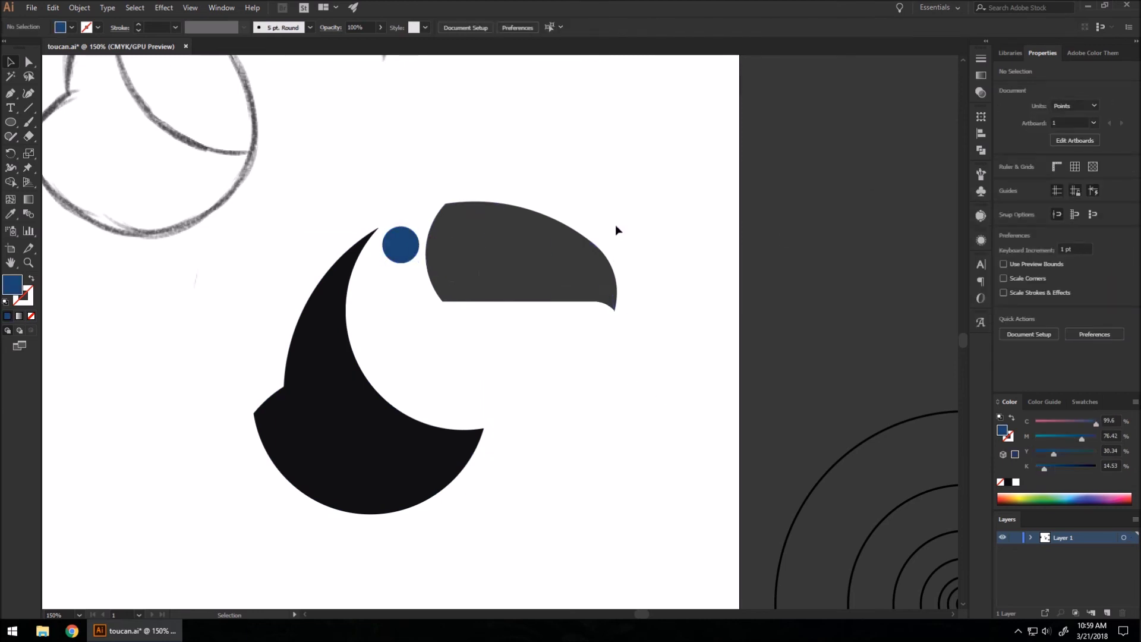
Step: Fill the beak tip orange and the middle beak section yellow-green
click(587, 301)
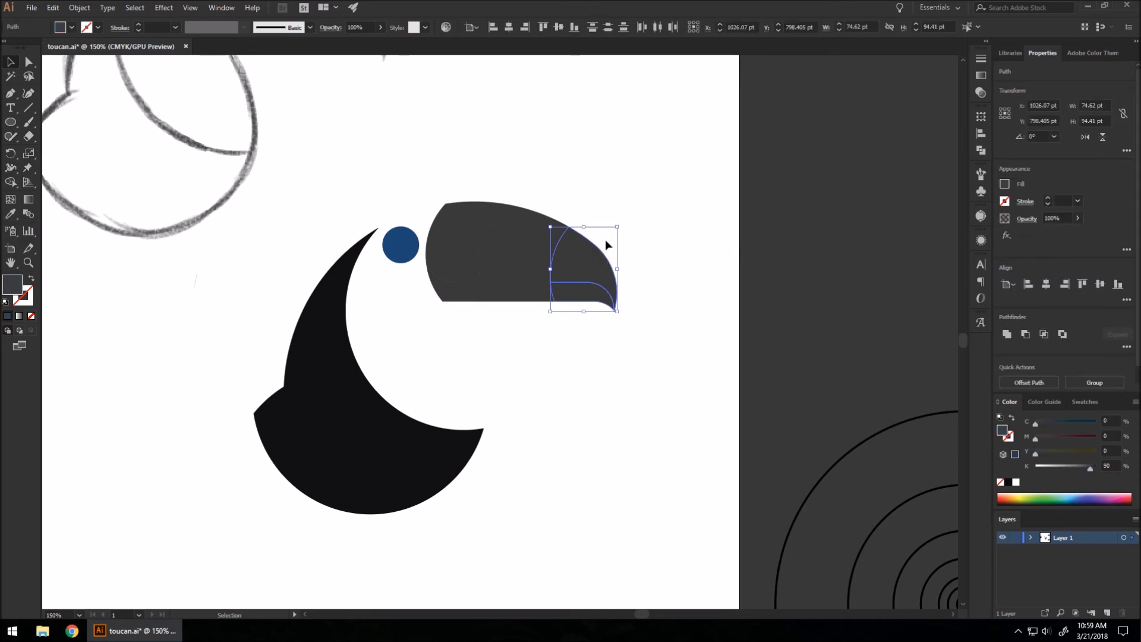
click(1005, 185)
click(893, 286)
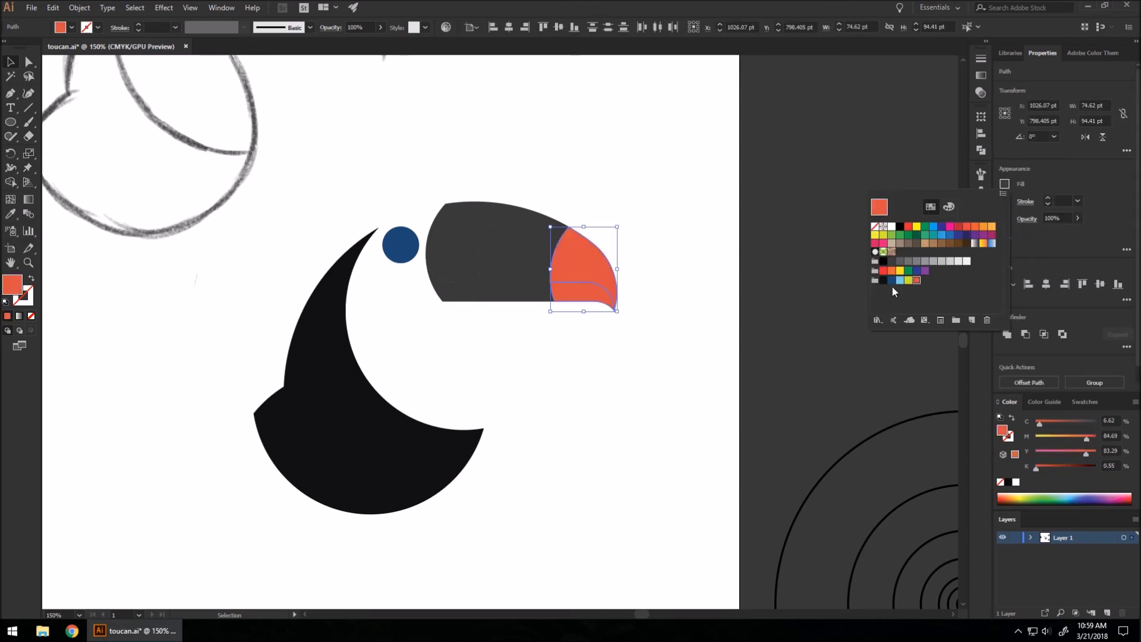
click(640, 351)
click(513, 300)
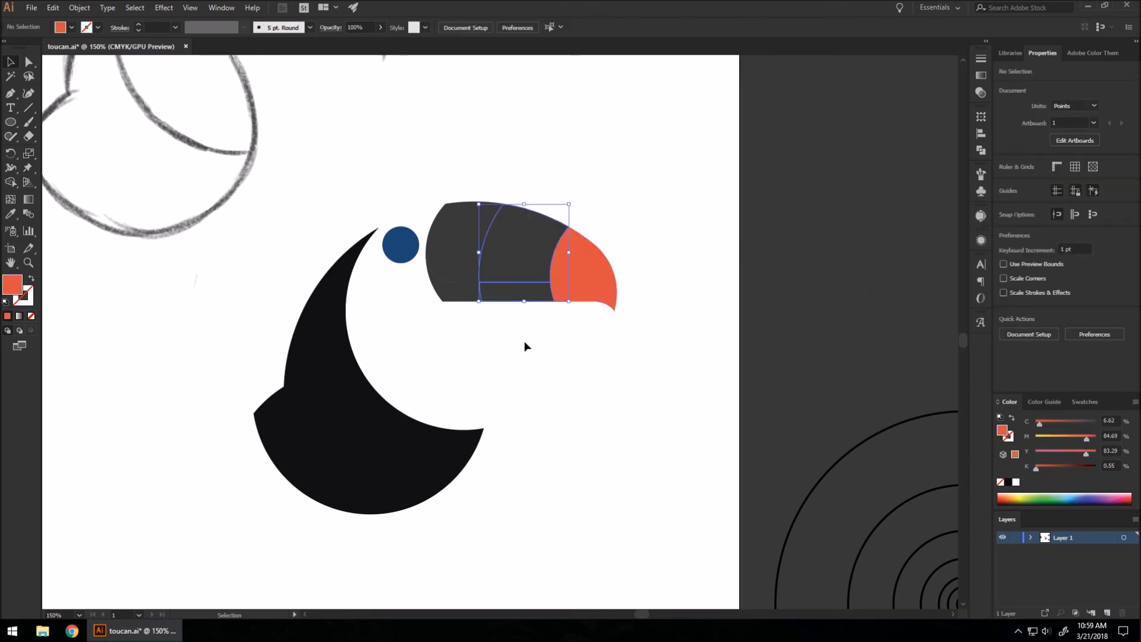
click(1004, 185)
click(910, 280)
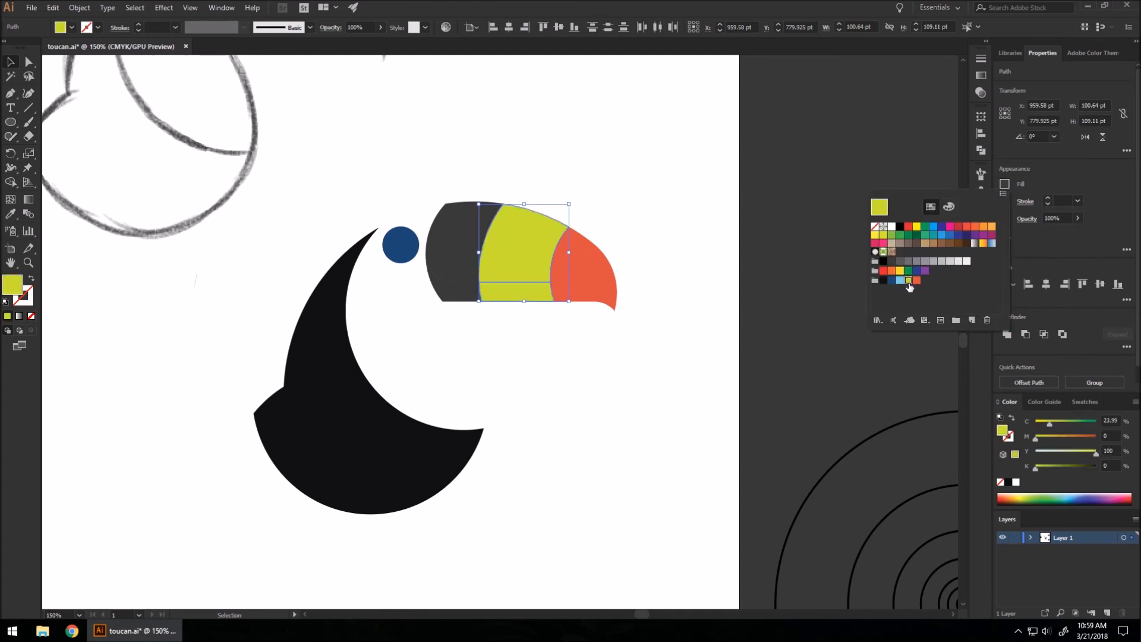
click(640, 376)
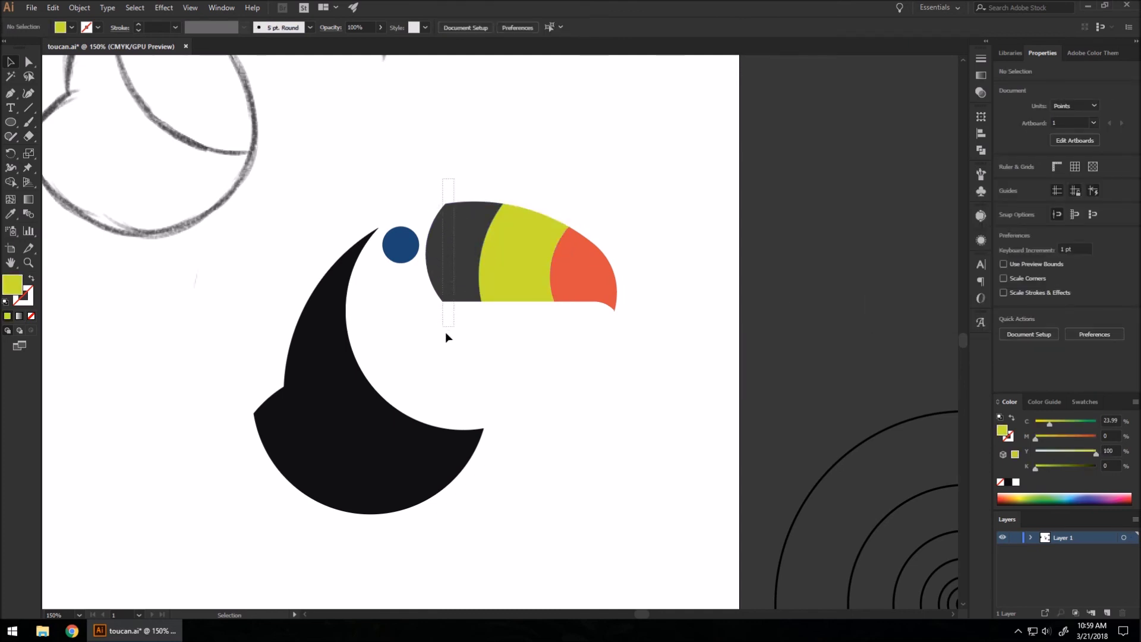
Step: Fill the grey section at the beak base light blue
click(453, 284)
click(1004, 184)
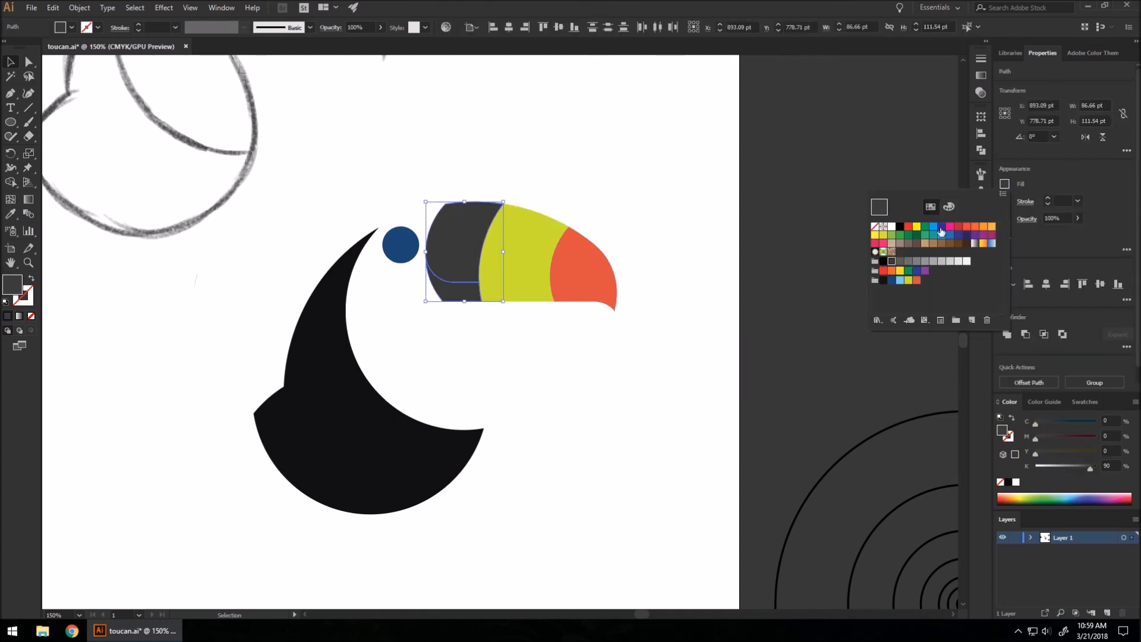
click(907, 280)
click(641, 366)
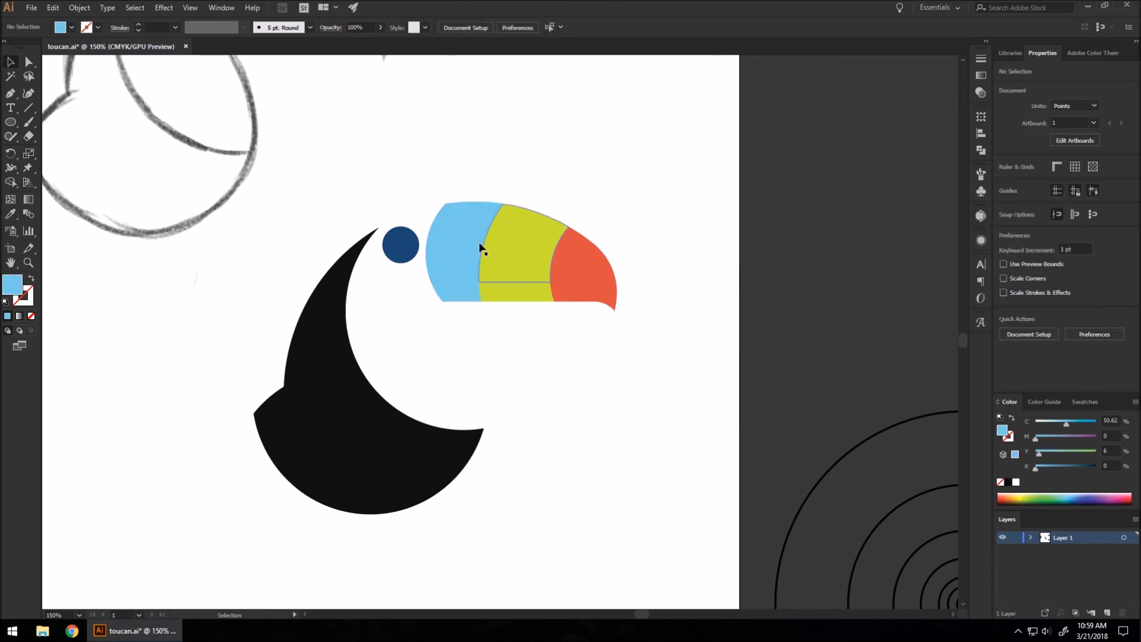
scroll(493, 294, down, 2)
scroll(712, 440, up, 2)
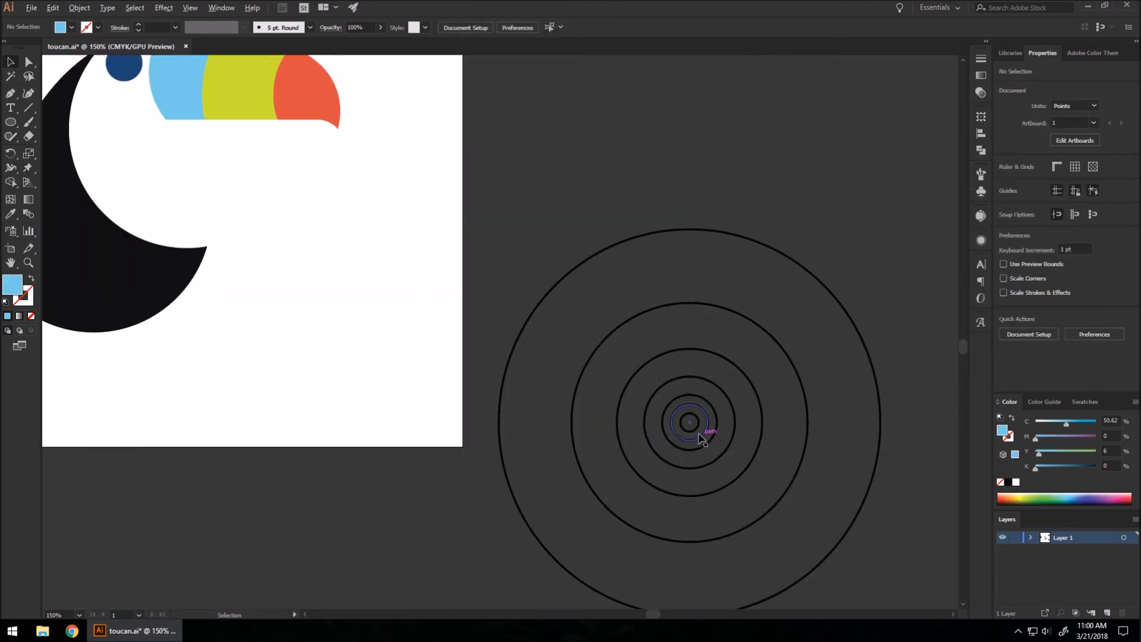
Step: Copy the smallest ring onto the artboard and position it over the eye's upper right
drag(691, 424, 363, 216)
scroll(363, 216, down, 5)
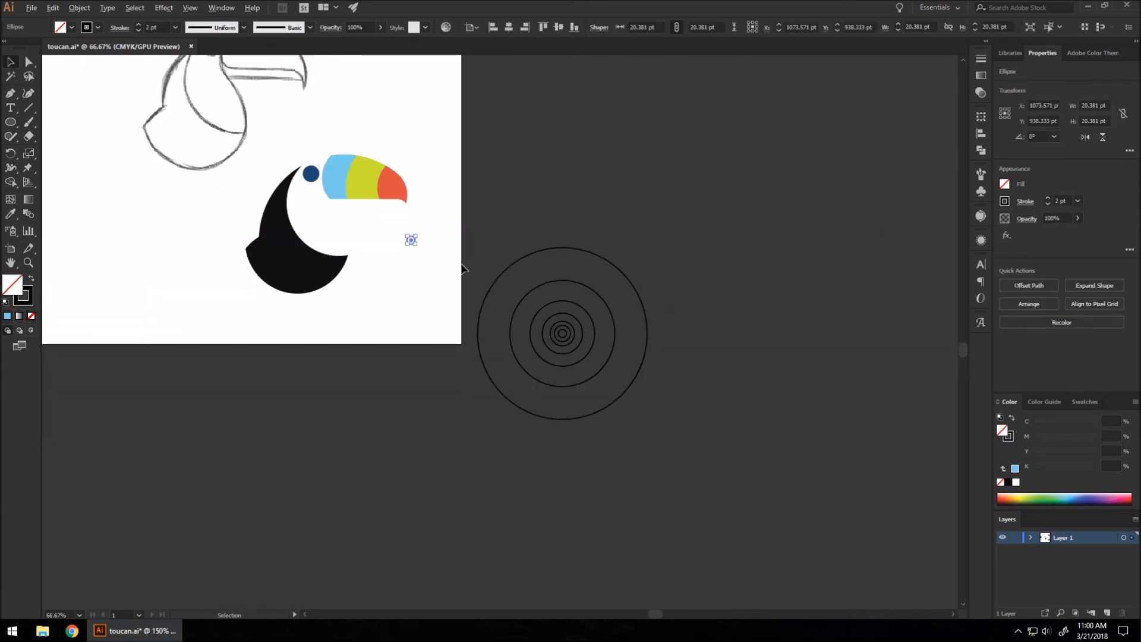
scroll(417, 238, up, 2)
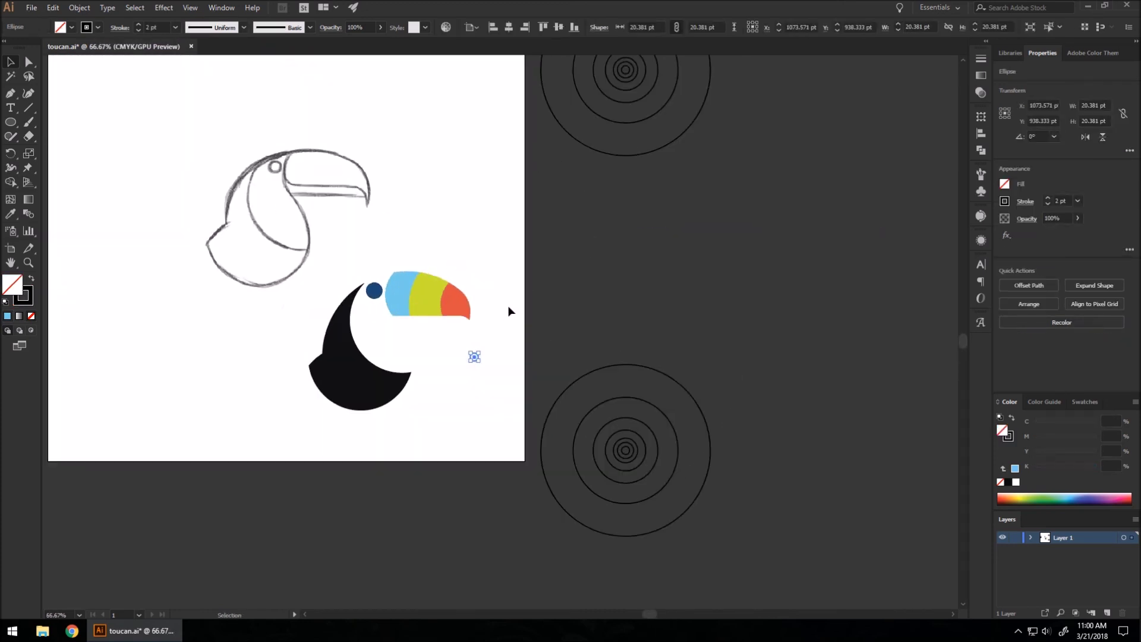
scroll(458, 339, up, 3)
drag(507, 409, 289, 245)
scroll(289, 245, up, 4)
drag(330, 204, 328, 226)
Step: Remove the small ring's outline stroke
click(288, 220)
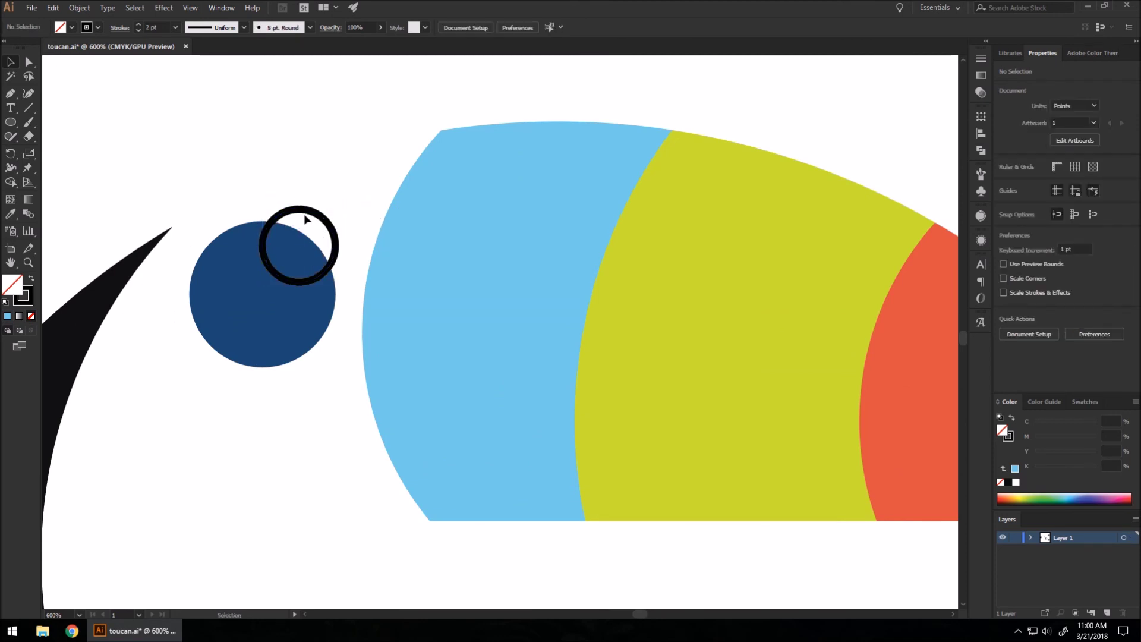
click(303, 213)
click(1005, 201)
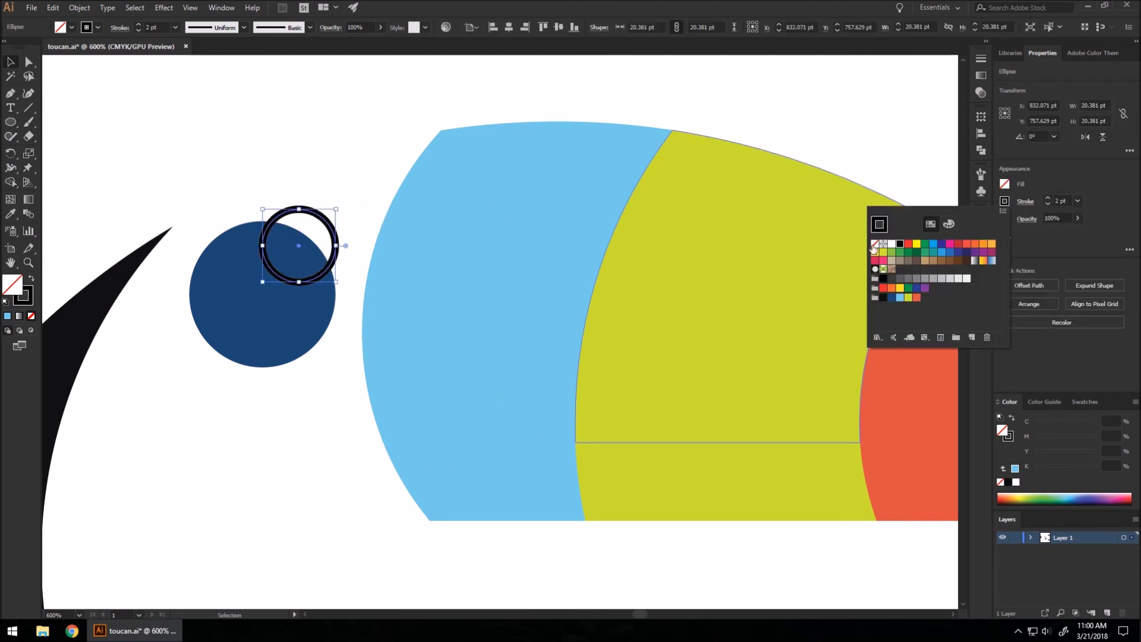
click(874, 245)
click(298, 161)
Step: Cut the small circle's overlap out of the eye with Shape Builder
drag(238, 193, 303, 276)
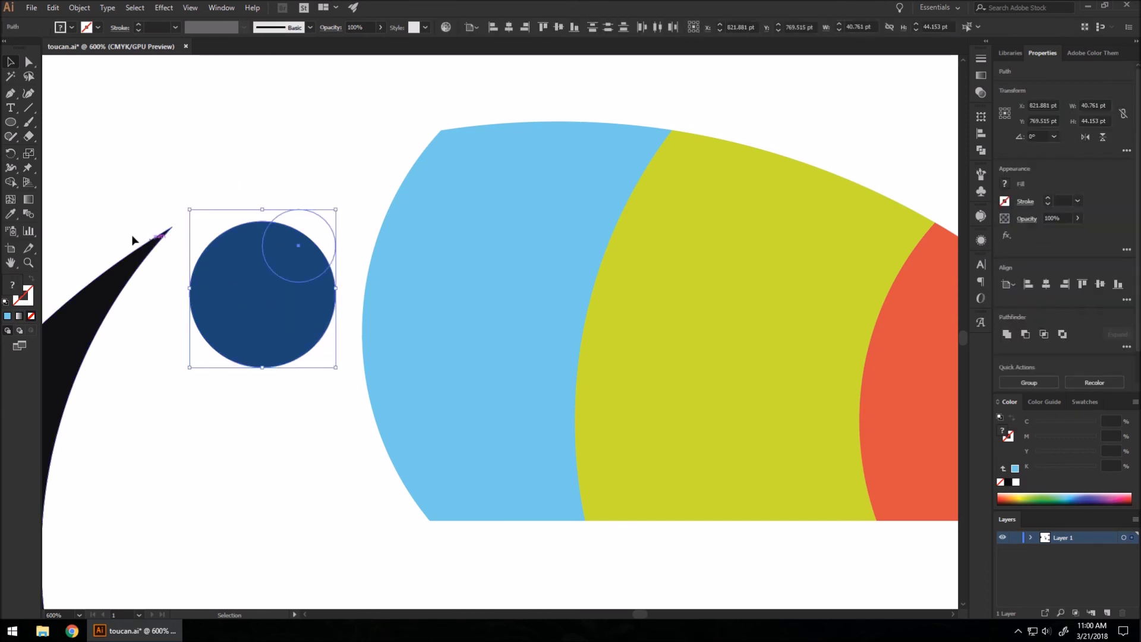
click(12, 181)
alt+click(308, 245)
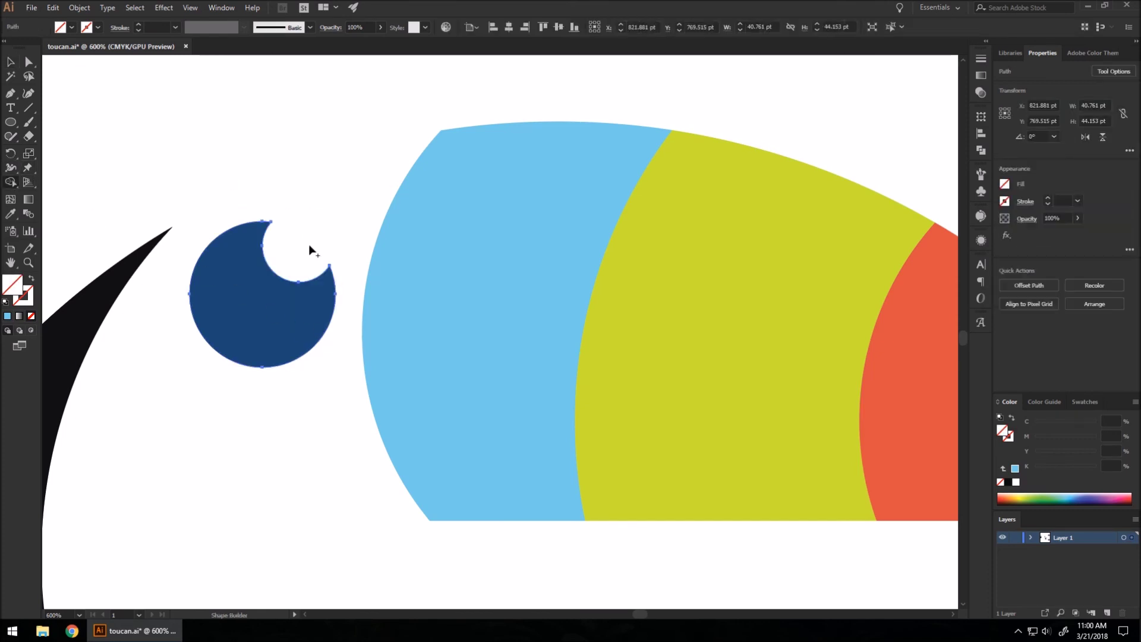
click(10, 62)
click(222, 130)
scroll(433, 301, down, 10)
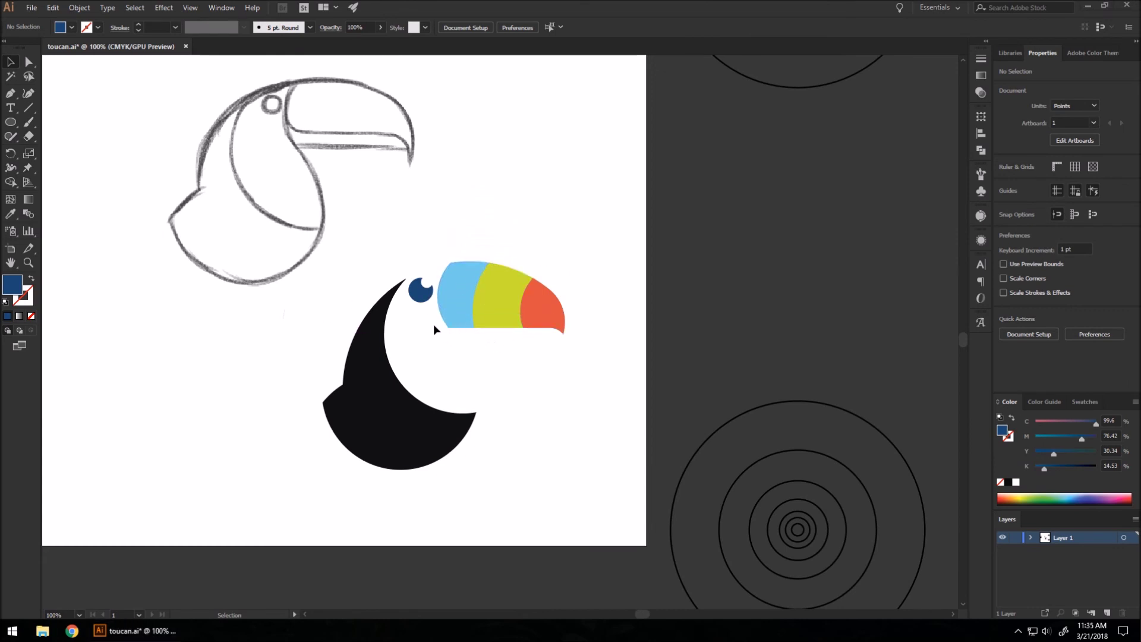
Step: Select the strip along the beak's underside, checking its anchors and test-moving it
drag(505, 336, 537, 352)
scroll(510, 329, up, 2)
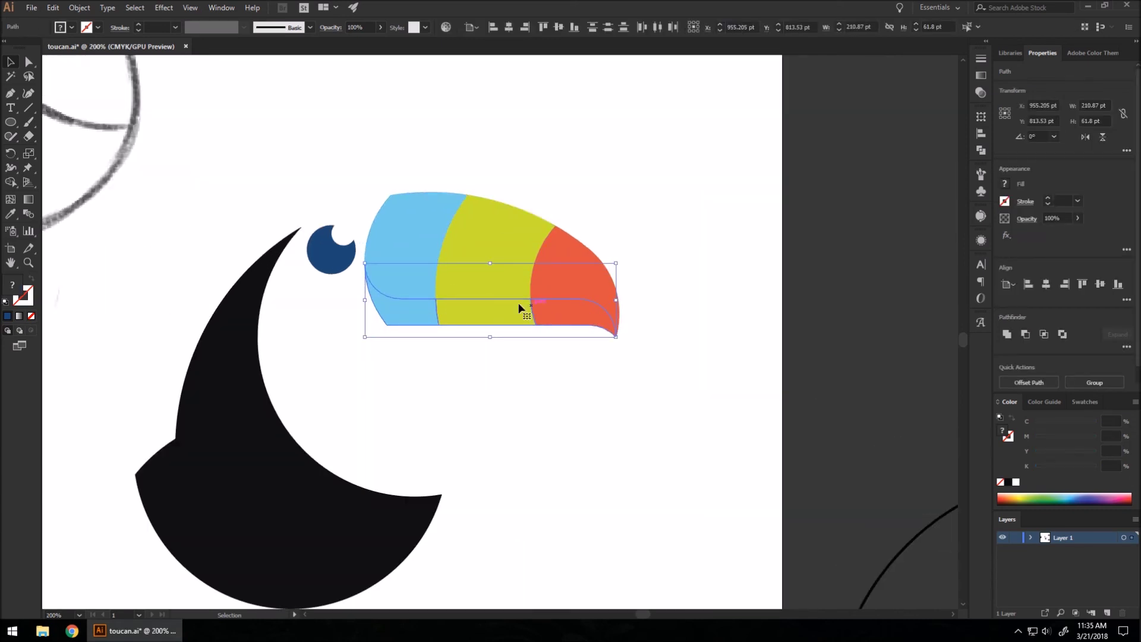
key(a)
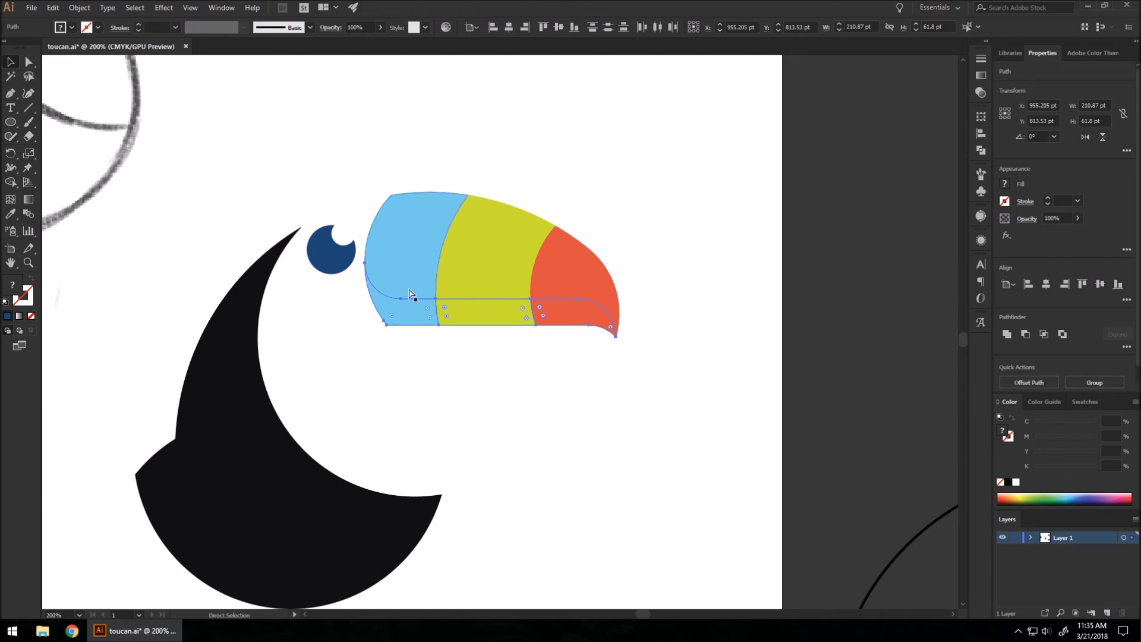
key(v)
key(a)
key(v)
drag(462, 312, 466, 362)
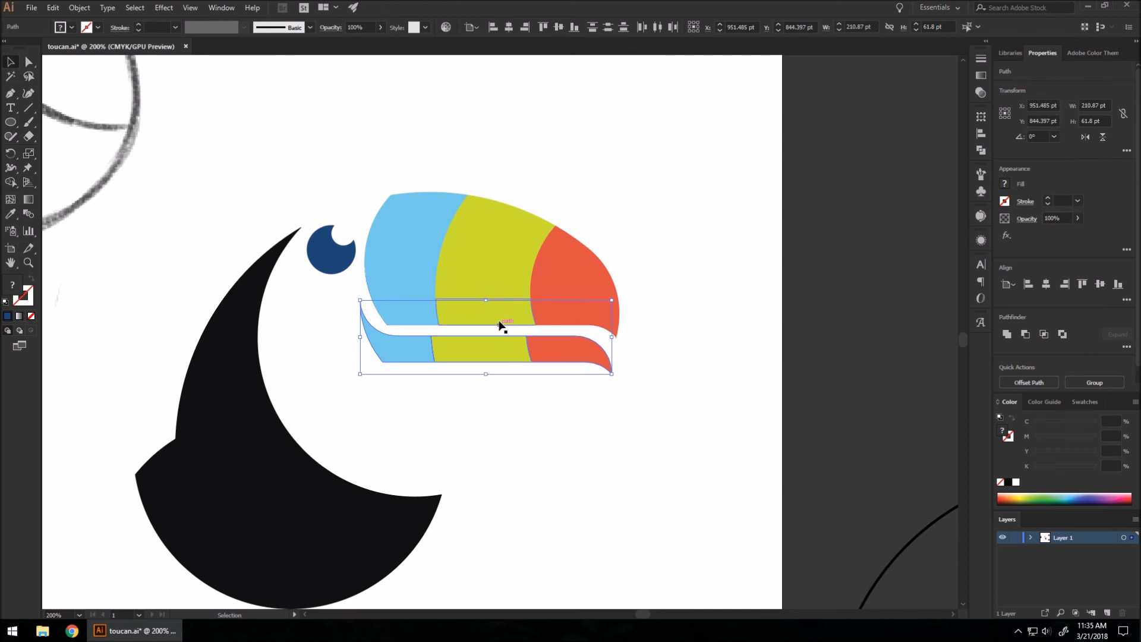
key(ctrl+z)
key(a)
key(v)
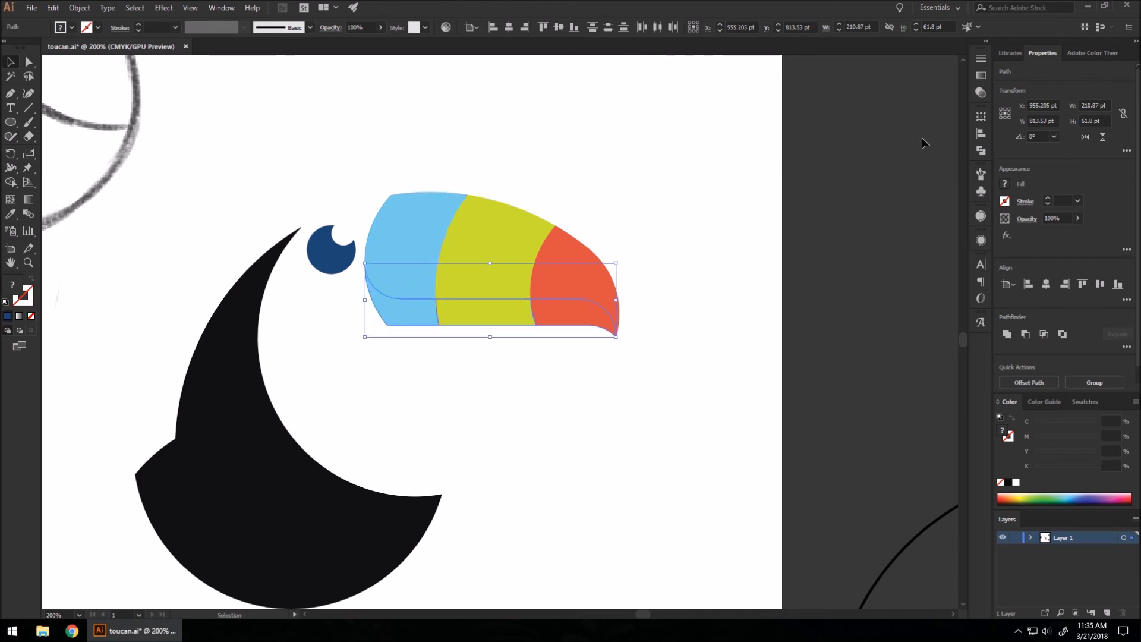
Step: Set the lower strip's blend mode to Multiply in the Transparency panel
click(977, 94)
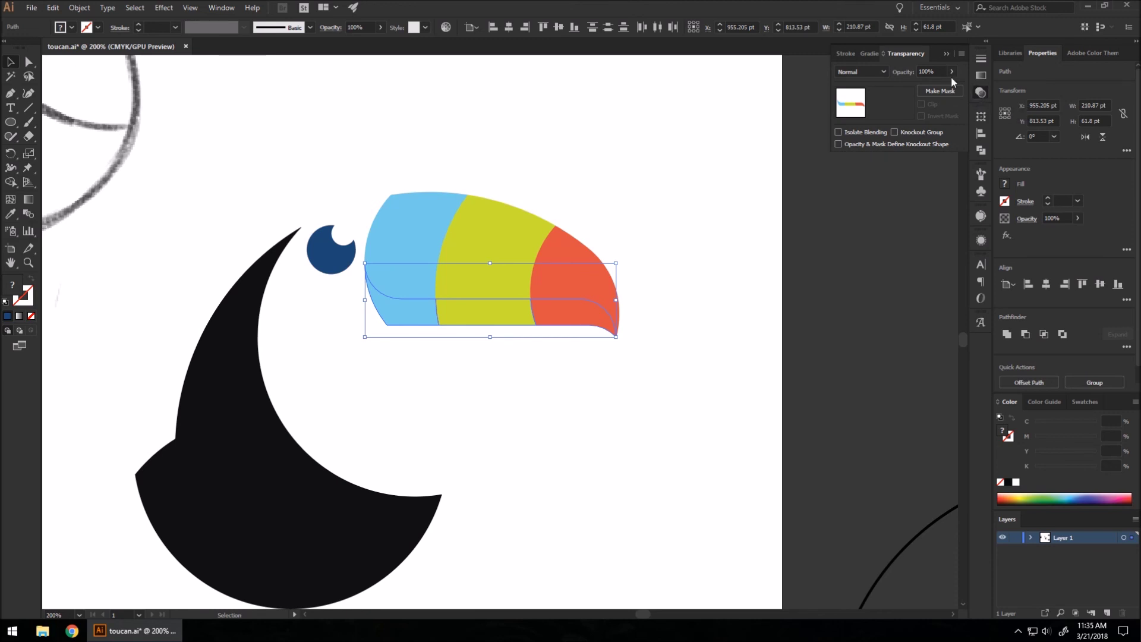
click(883, 70)
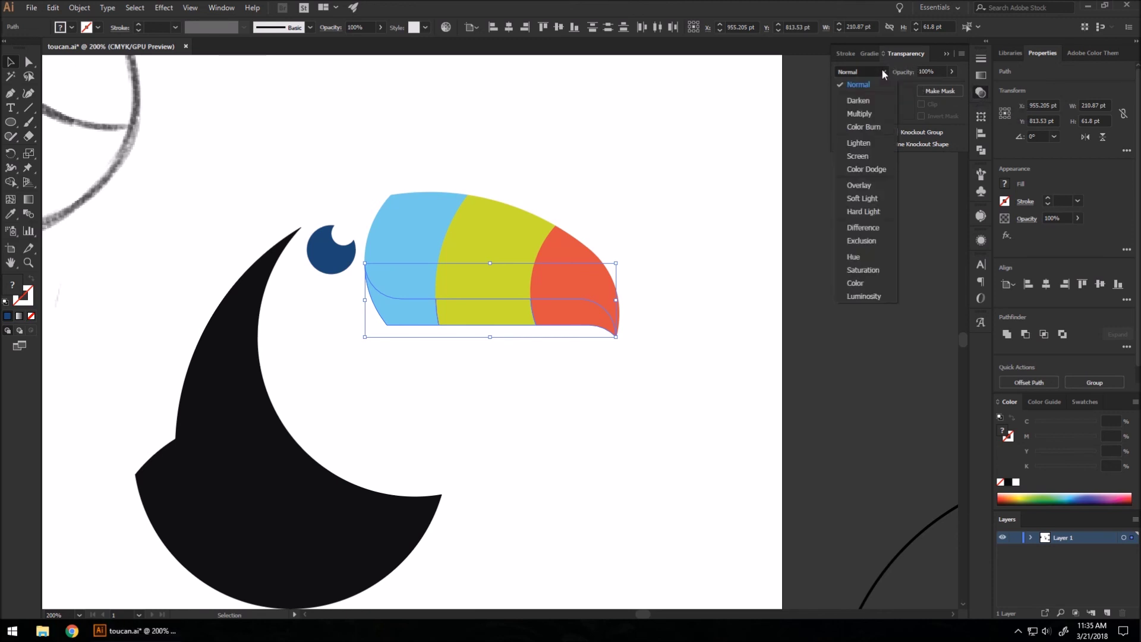
click(868, 113)
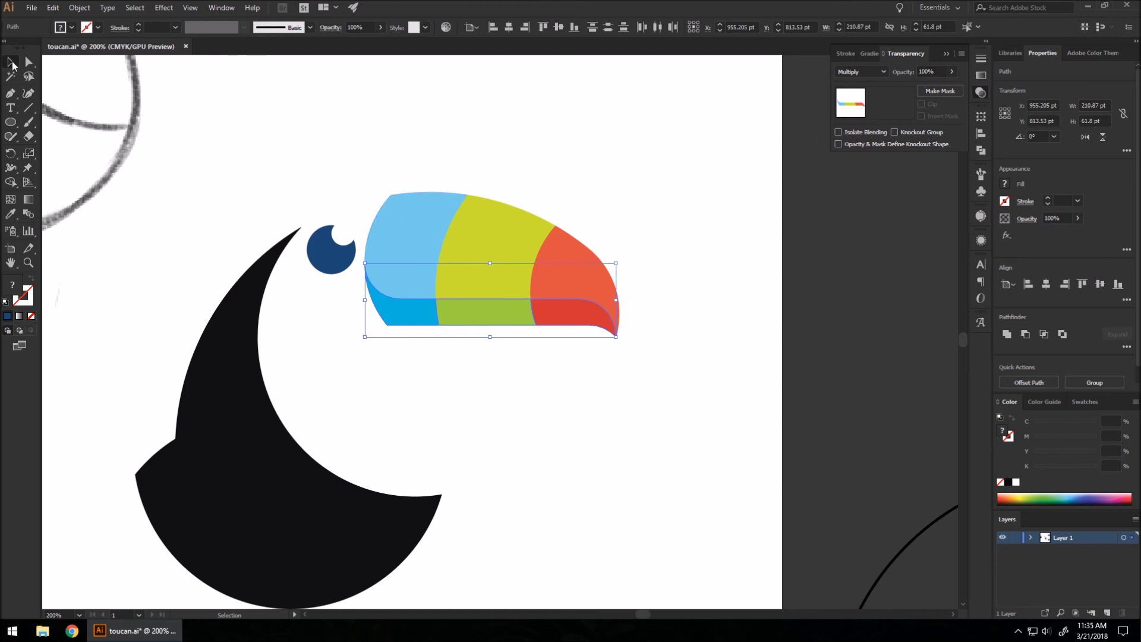
click(645, 422)
scroll(558, 362, down, 1)
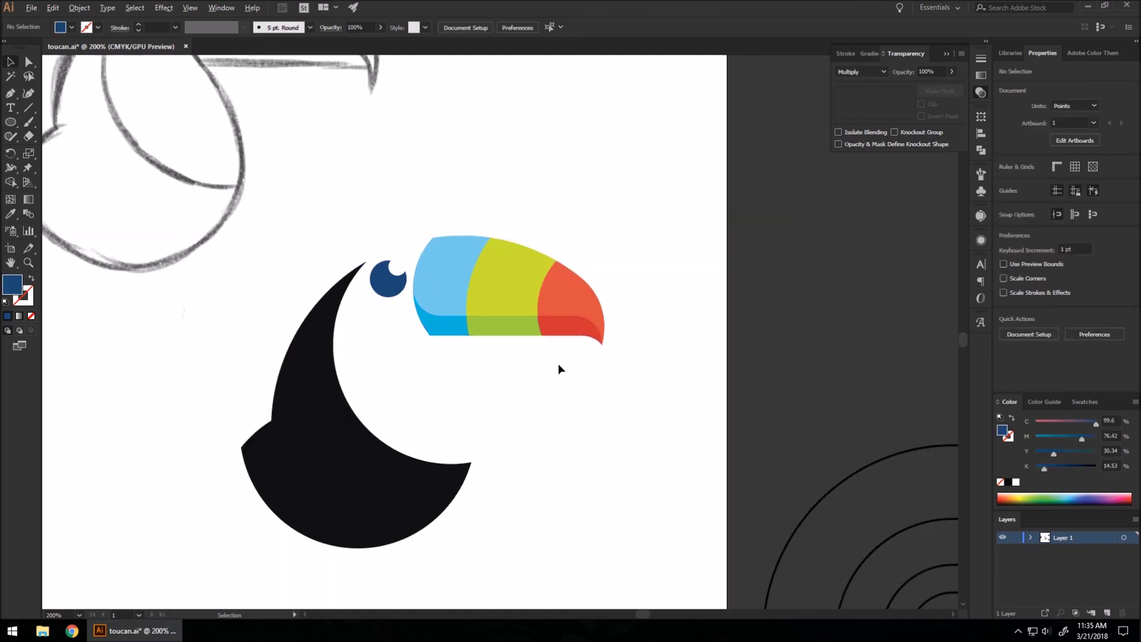
scroll(455, 265, down, 1)
Step: Move the reference pencil sketch off the artboard to the right
scroll(425, 252, down, 1)
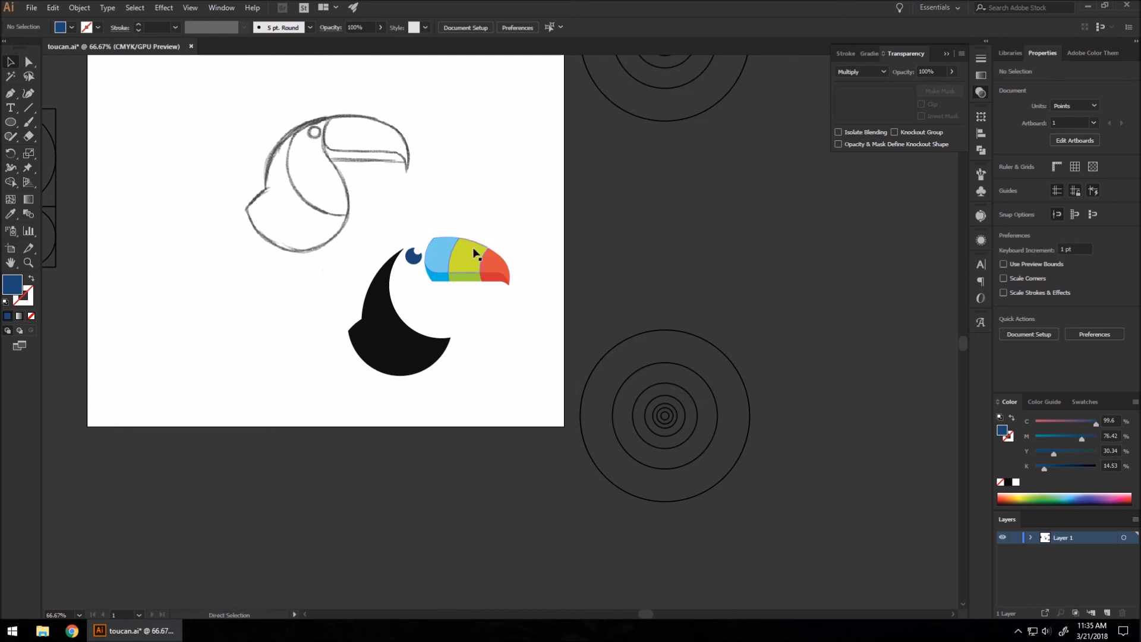
click(344, 188)
mouse_move(342, 162)
mouse_down()
mouse_move(689, 250)
mouse_move(762, 193)
mouse_up()
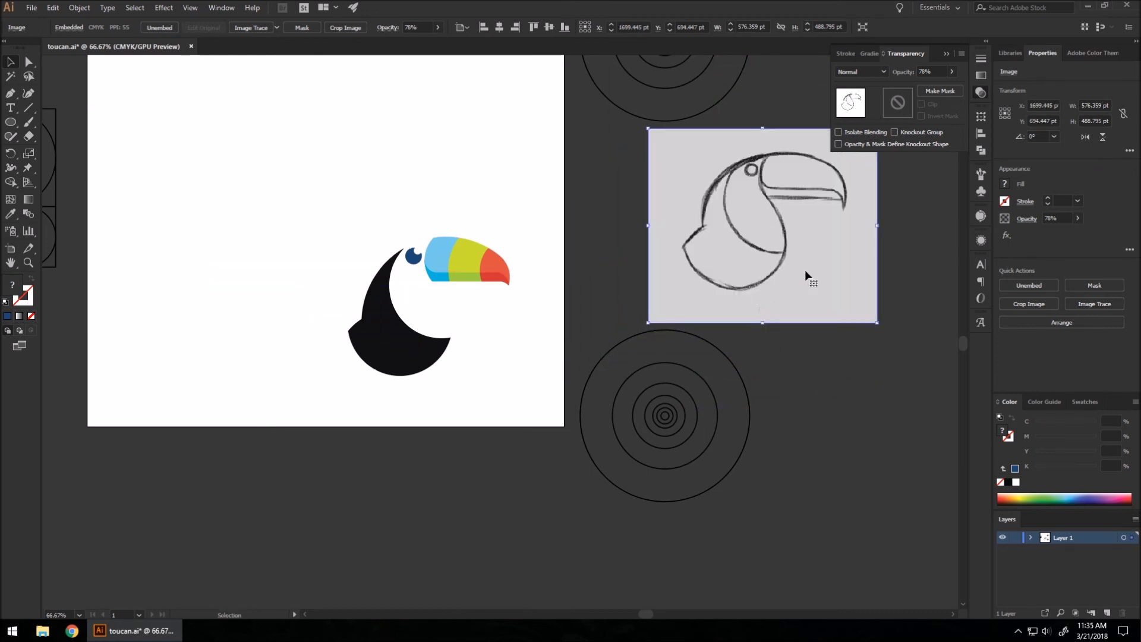
Step: Group all the toucan shapes and move the group up and left
key(a)
drag(309, 204, 519, 414)
key(ctrl+g)
key(v)
drag(459, 249, 265, 141)
Step: Place Lorem ipsum placeholder text on the artboard with the Type tool
scroll(392, 139, down, 2)
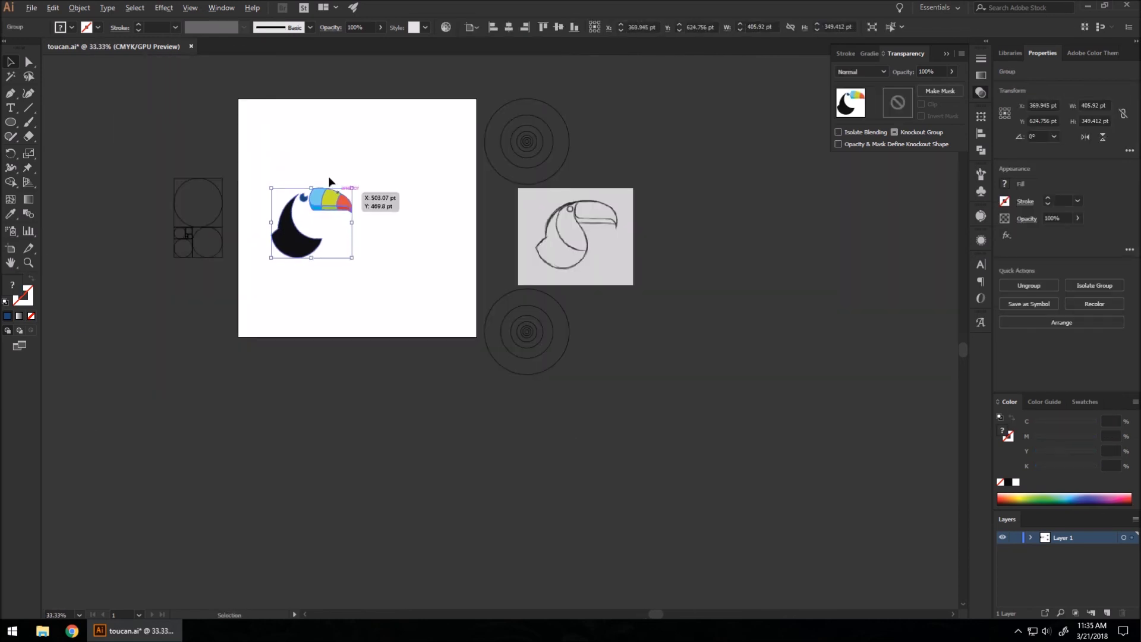
scroll(315, 139, up, 2)
click(15, 112)
click(368, 147)
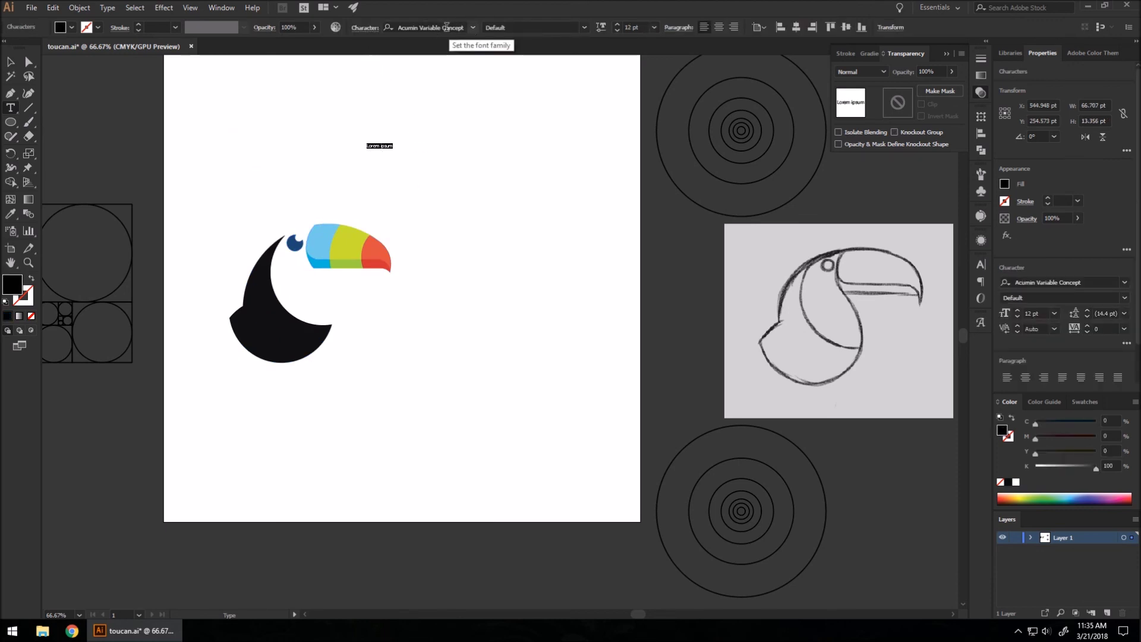
Step: Set the text to 150 pt Nautilus Pompilius Regular
click(618, 27)
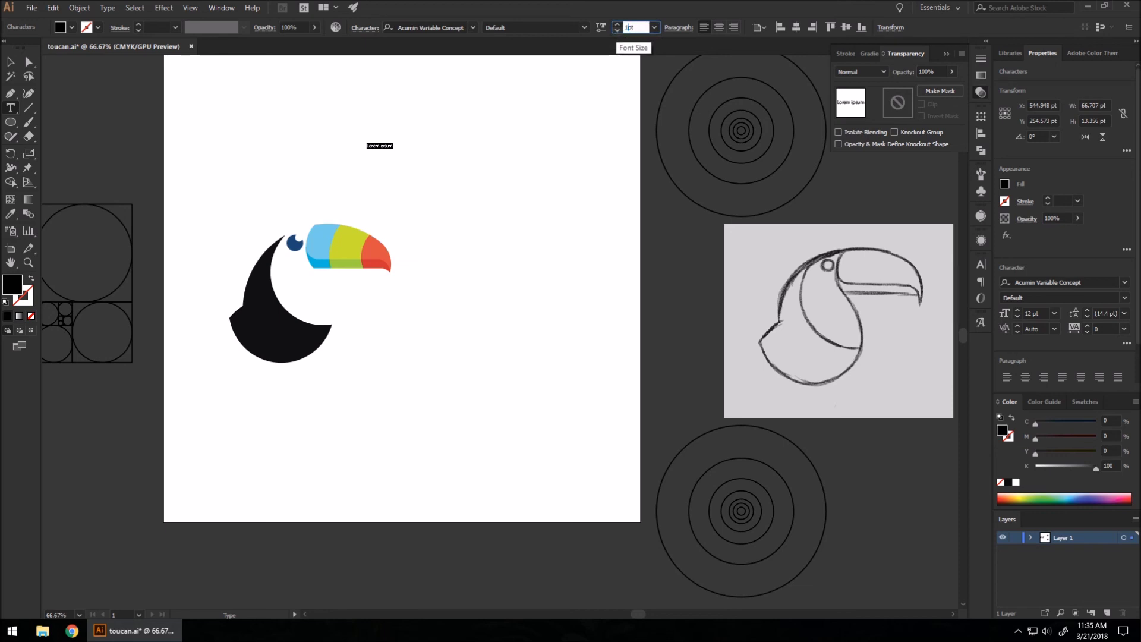
click(10, 61)
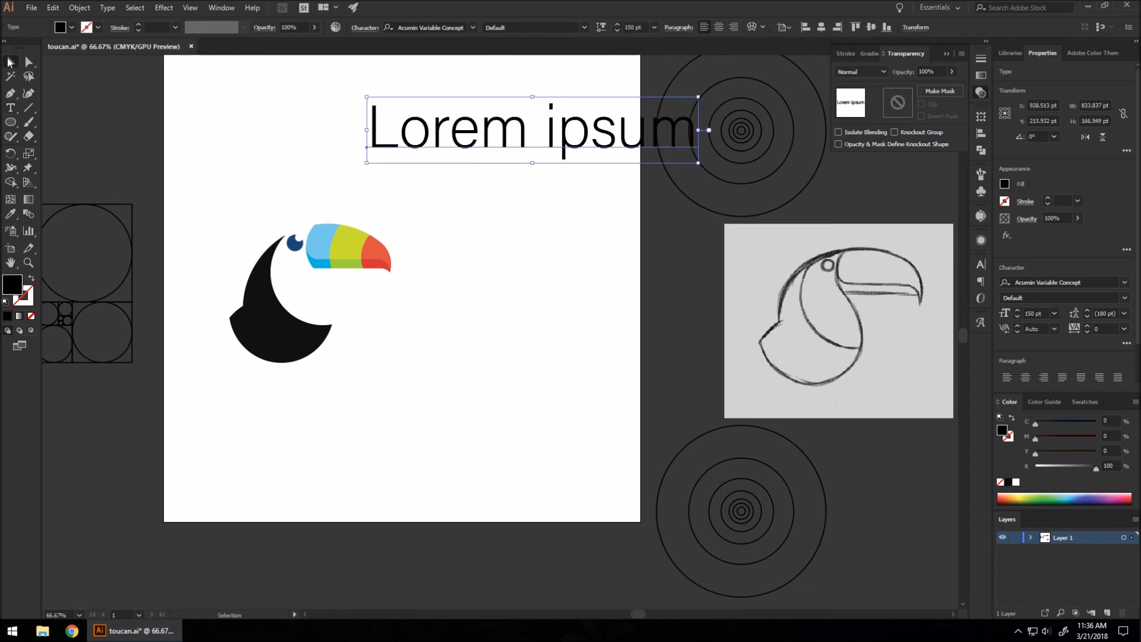
double_click(493, 136)
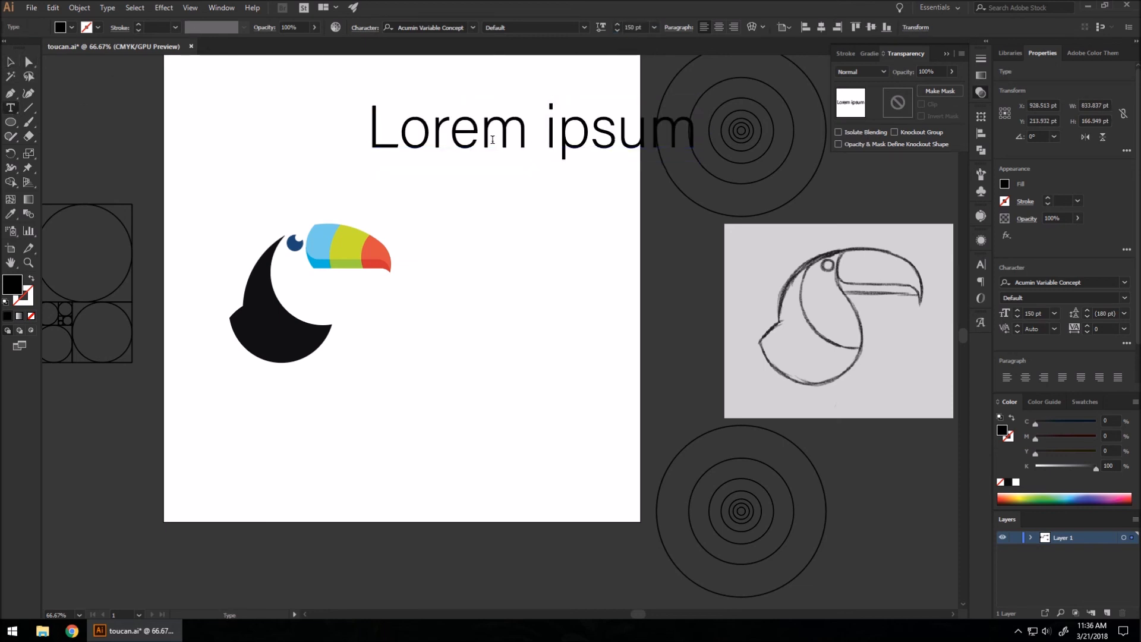
key(ctrl+a)
click(578, 29)
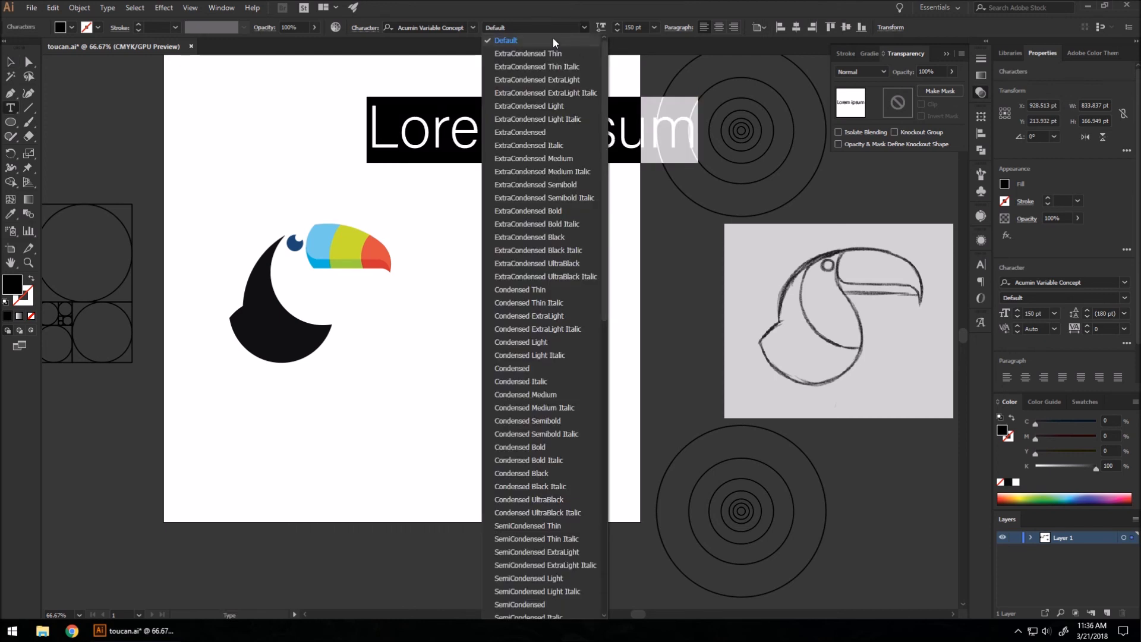
click(589, 31)
click(473, 29)
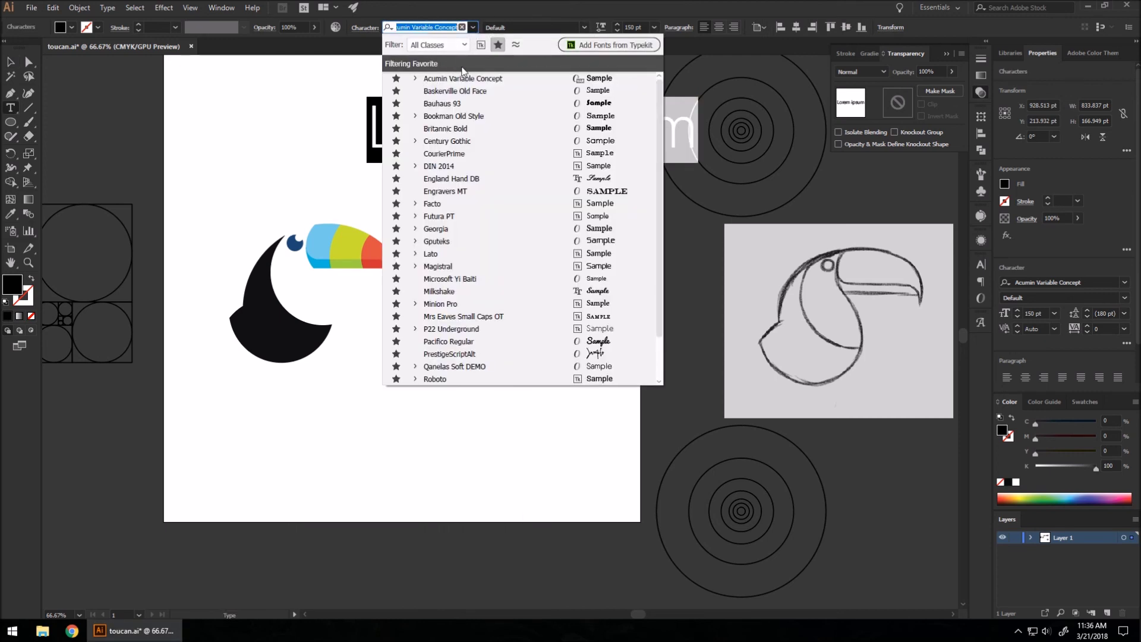
key(Escape)
scroll(500, 280, up, 2)
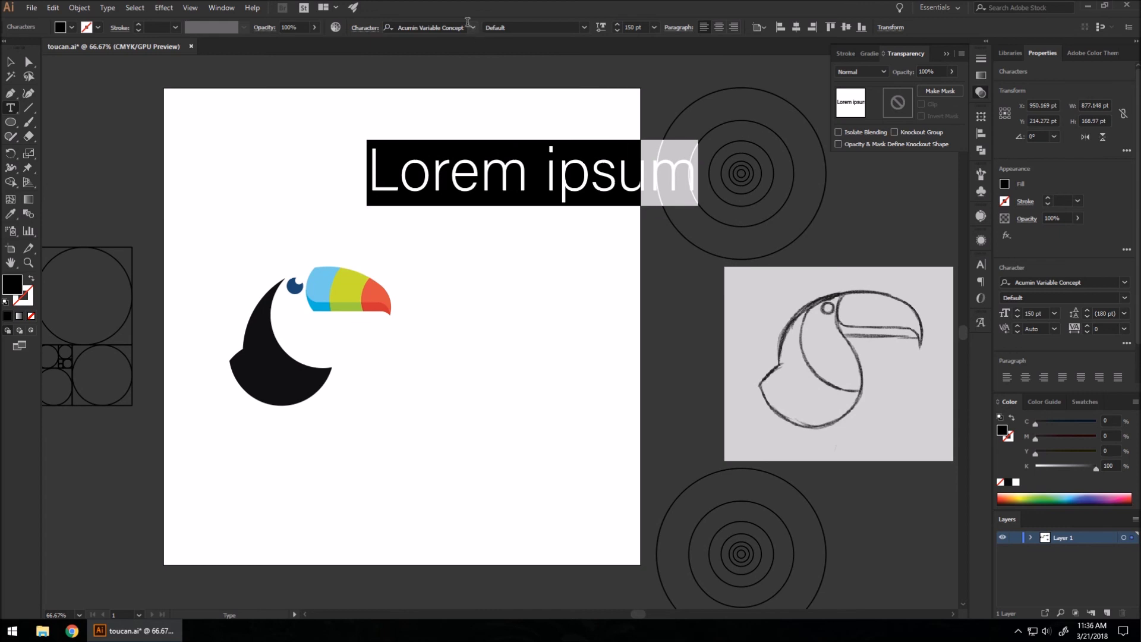
click(472, 27)
scroll(473, 321, down, 2)
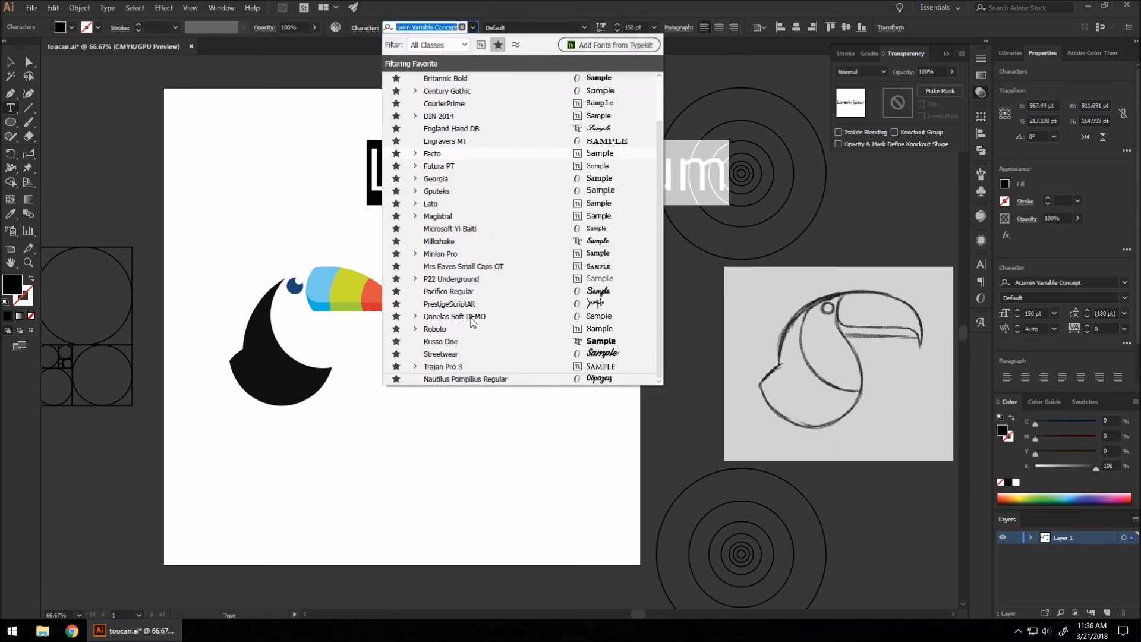
click(466, 379)
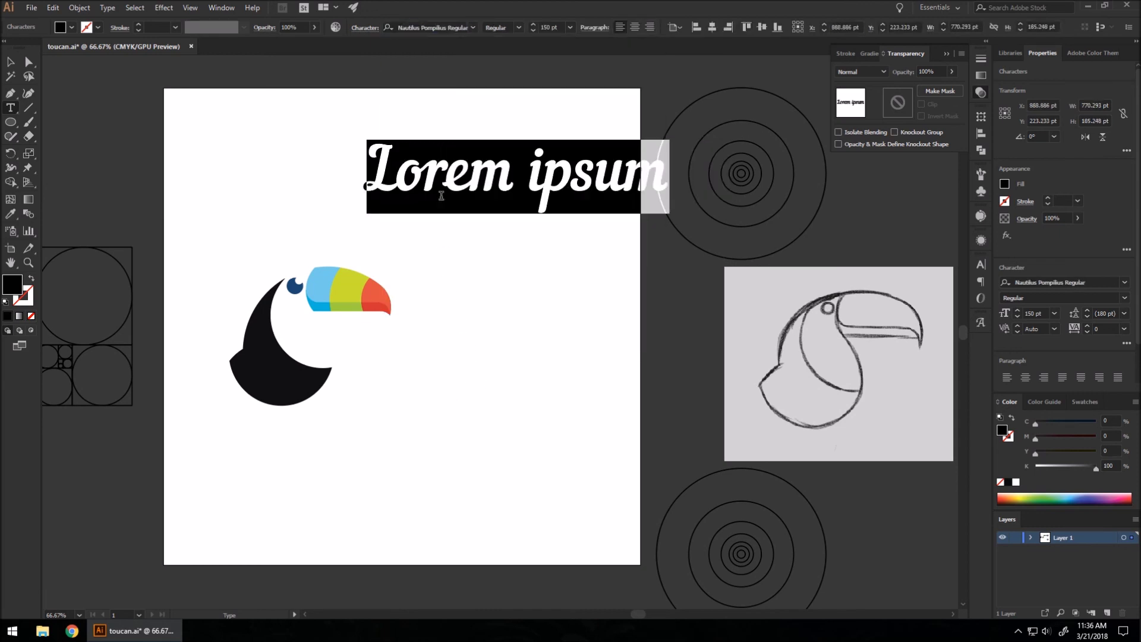
Step: Move the text down beside the toucan's beak
click(605, 168)
click(11, 62)
drag(449, 191, 484, 356)
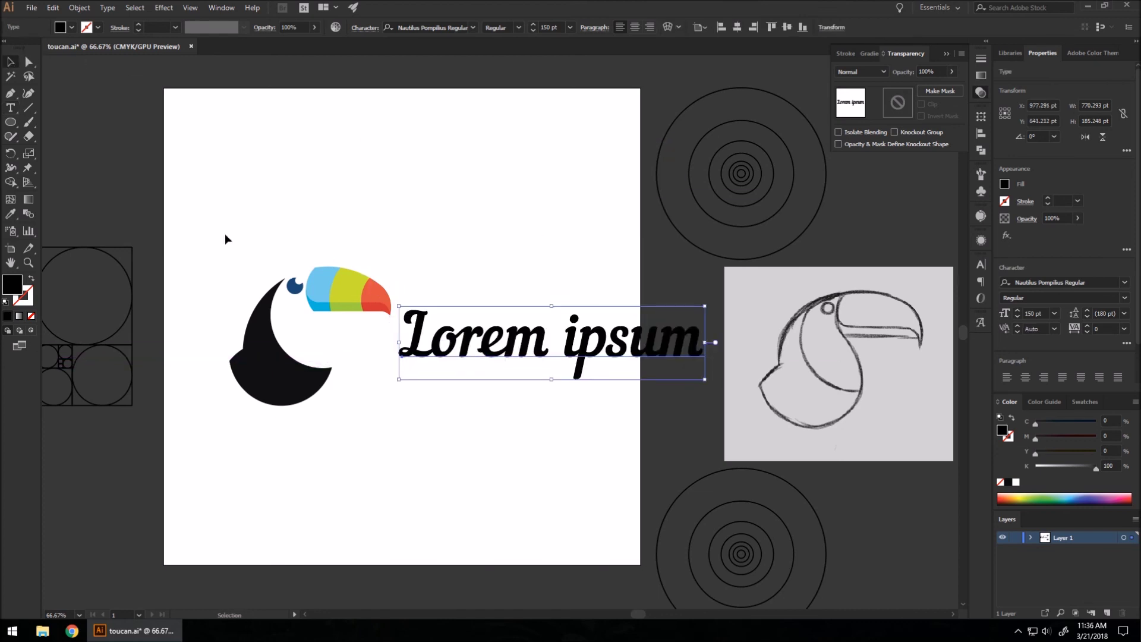
Step: Replace the Lorem ipsum placeholder with the word 'Toucan'
click(18, 108)
key(ctrl+a)
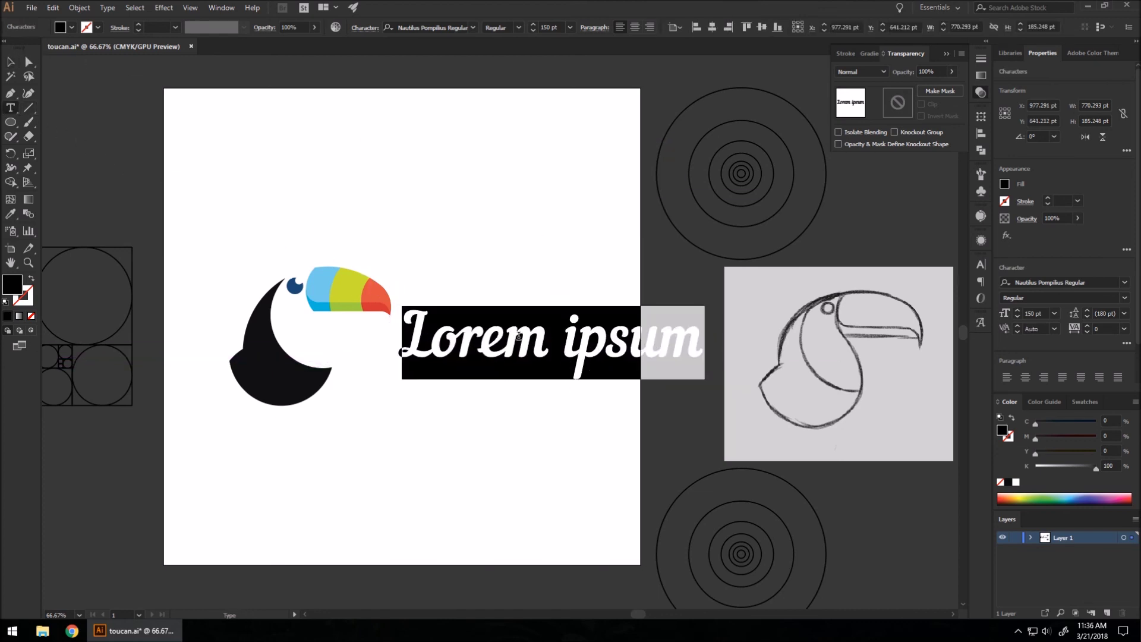
text(Toucan)
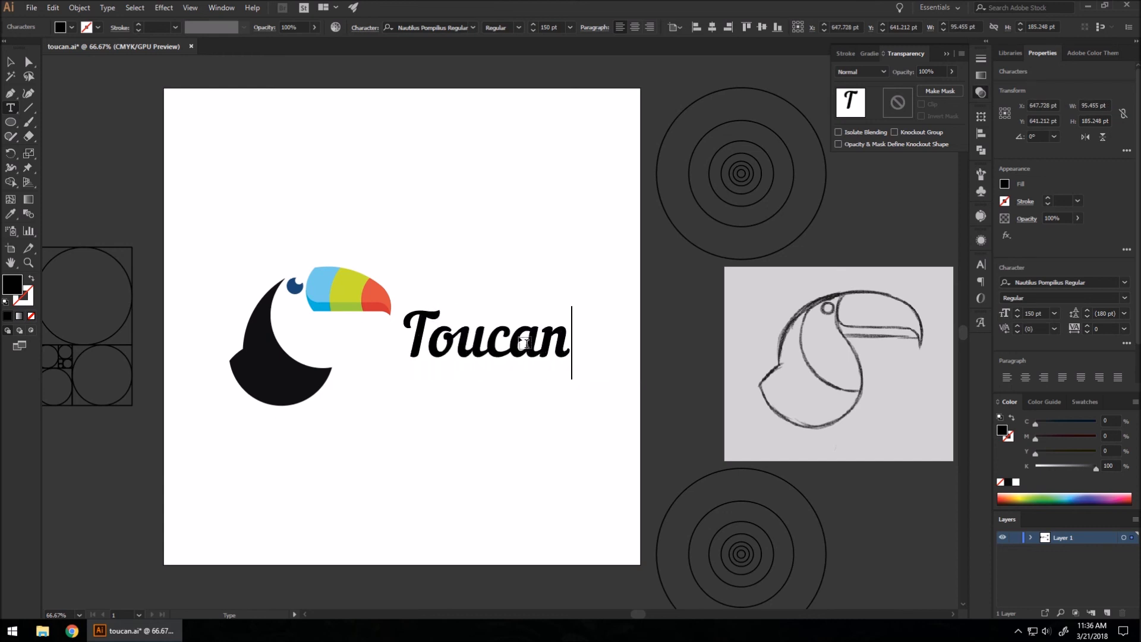
key(Escape)
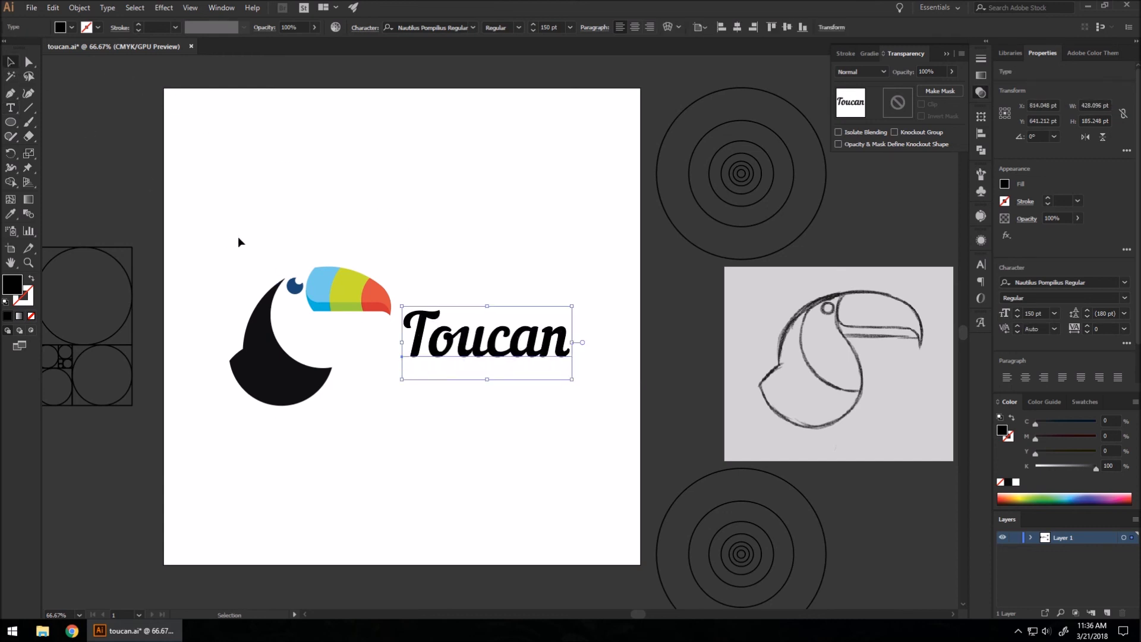
Step: Scale the toucan graphic down
click(324, 386)
drag(394, 268, 350, 301)
click(346, 380)
Step: Move the Toucan text closer to the bird, then shift the whole logo up
key(ctrl+plus)
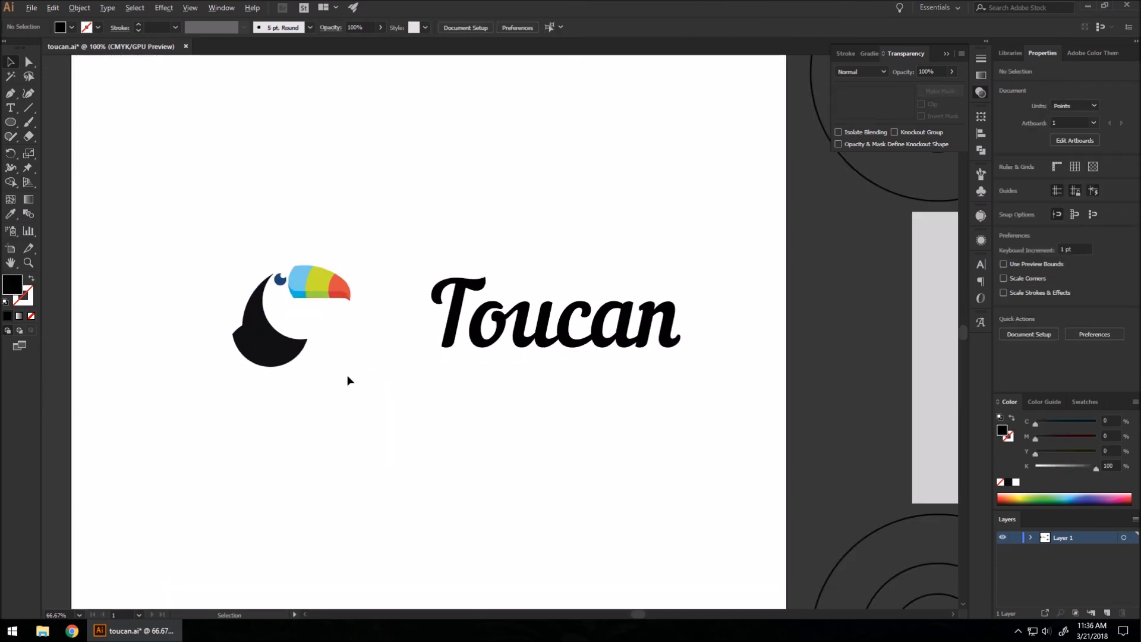
drag(217, 245, 313, 245)
drag(459, 333, 391, 333)
drag(222, 262, 550, 430)
drag(487, 341, 481, 298)
click(503, 434)
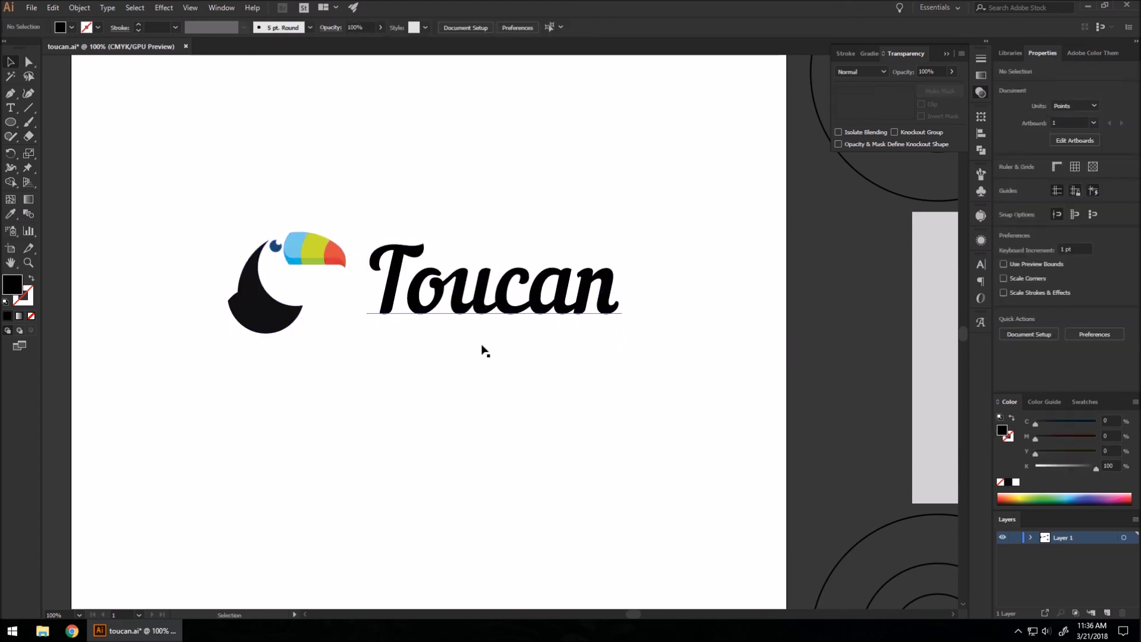